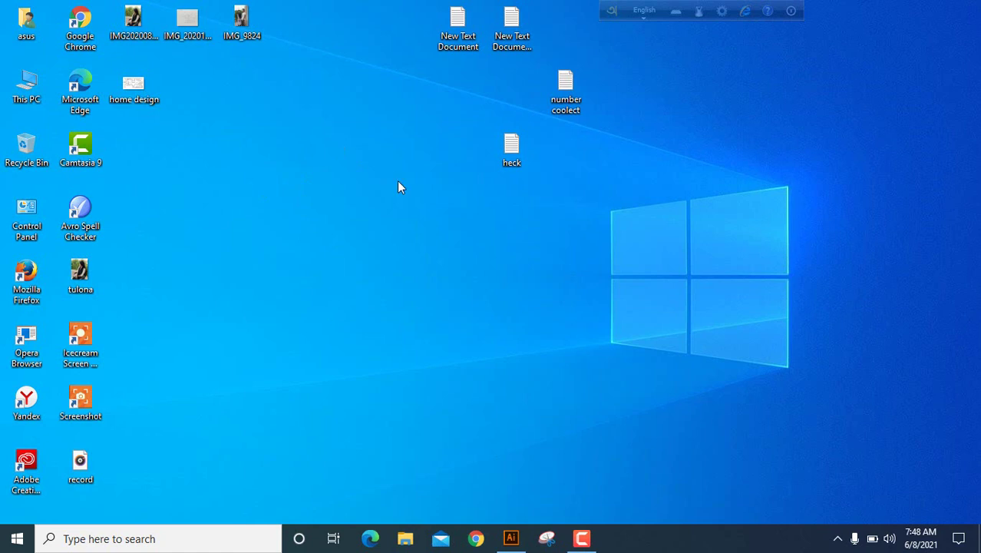
right_click(328, 135)
click(399, 182)
right_click(355, 155)
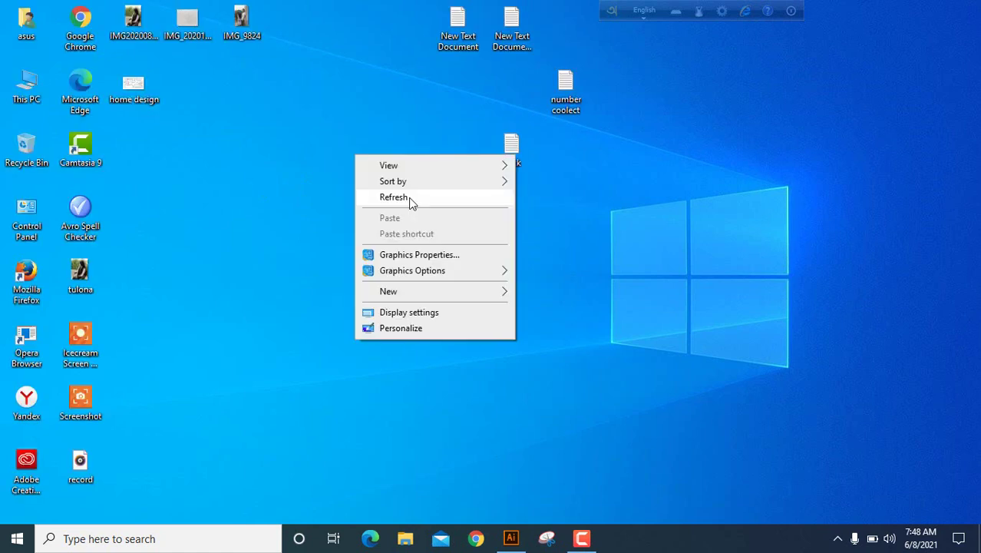
click(409, 197)
right_click(336, 160)
click(389, 203)
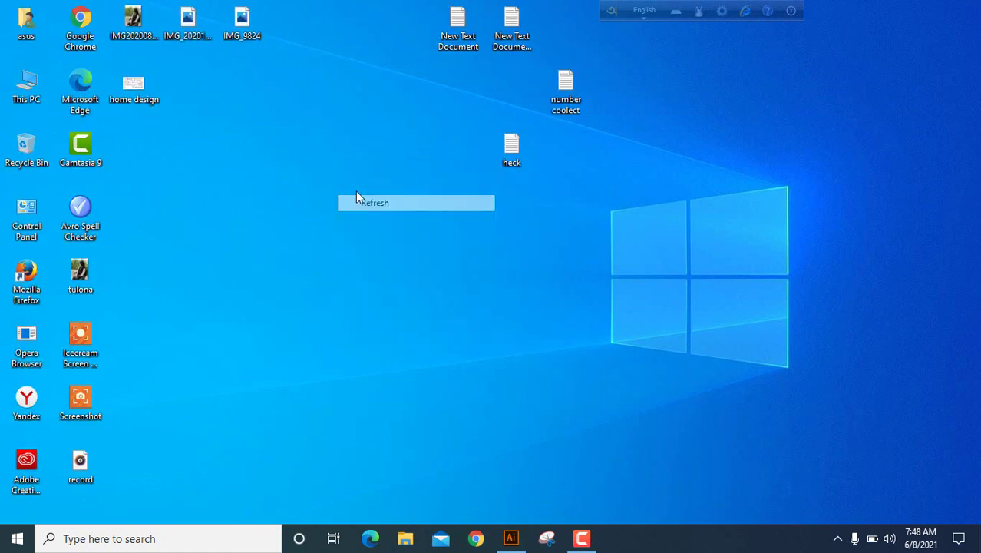
right_click(355, 192)
click(401, 229)
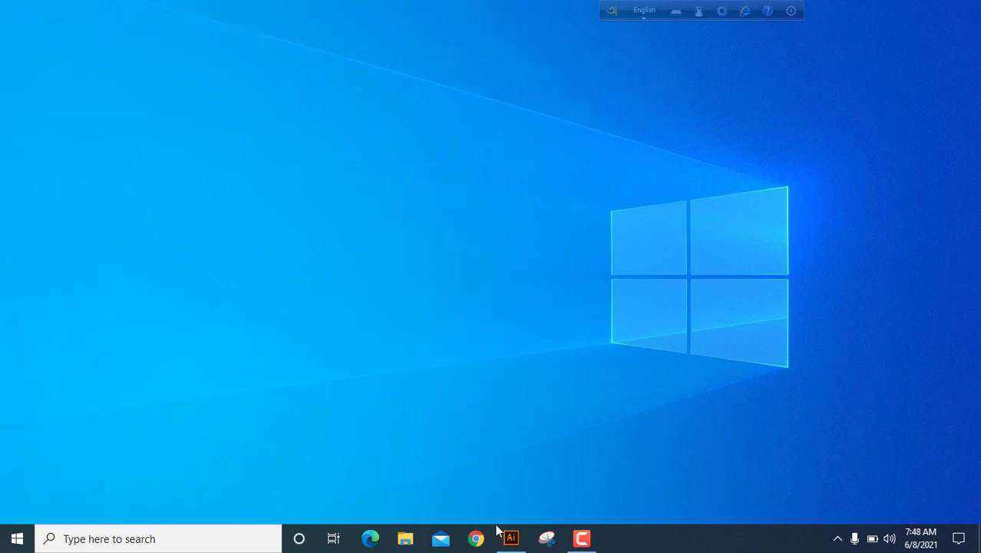
Switch to Adobe Illustrator and examine the finished Facebook cover artwork by selecting its elements, leaving nothing selected
click(510, 537)
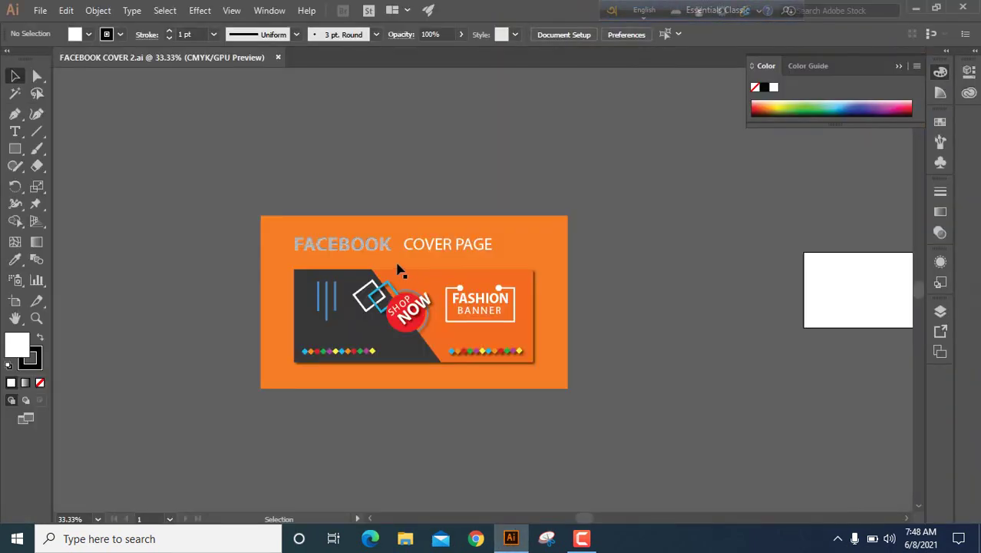
drag(261, 184, 526, 338)
drag(456, 287, 265, 219)
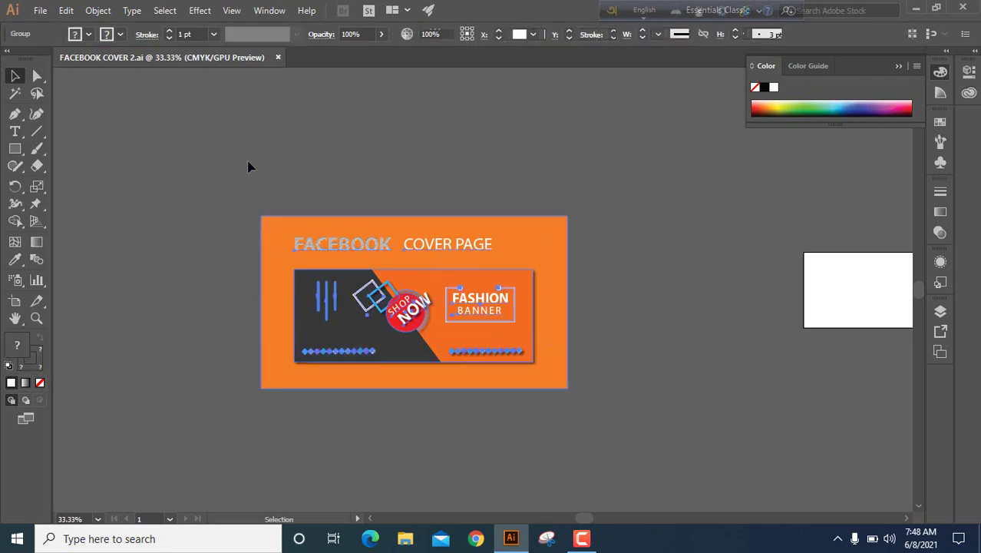
click(582, 423)
drag(582, 423, 567, 394)
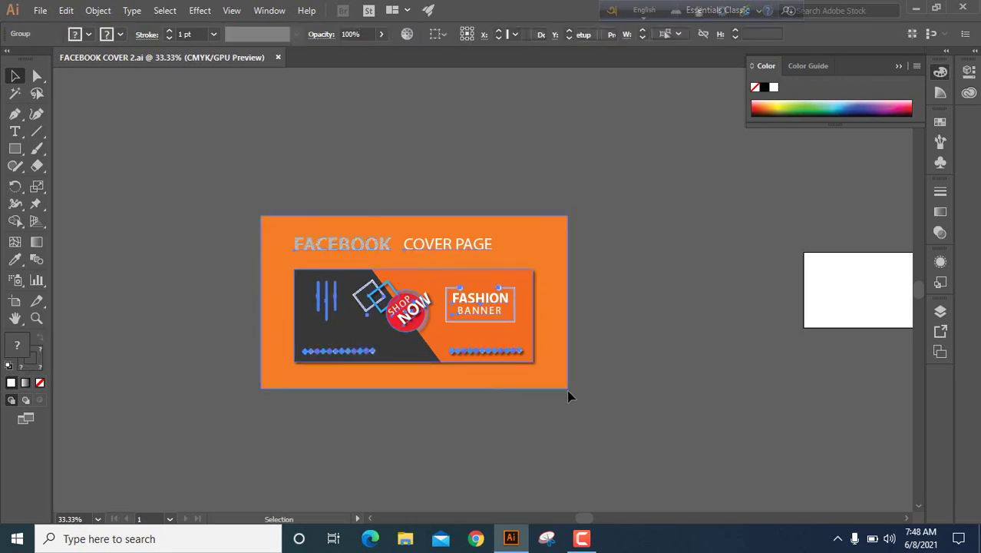
click(243, 157)
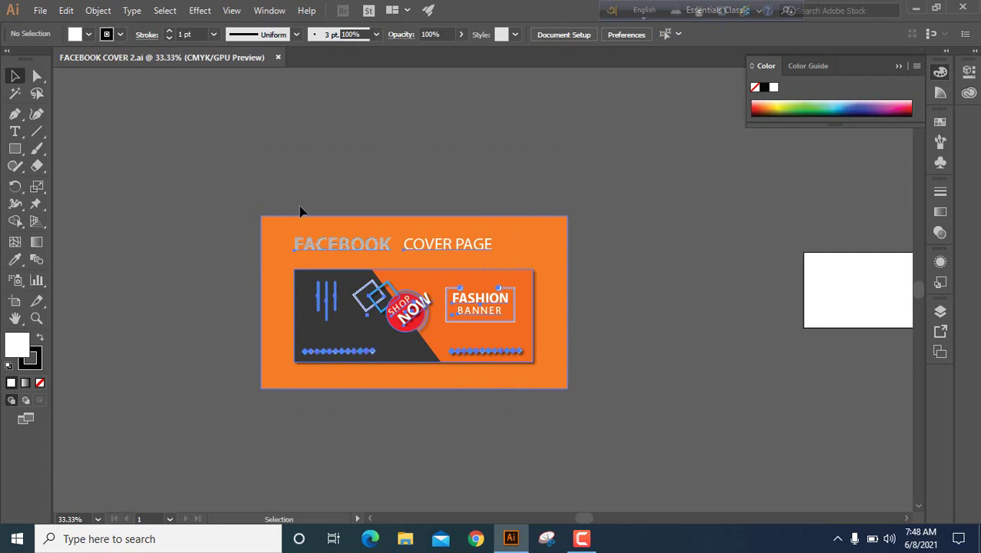
click(265, 207)
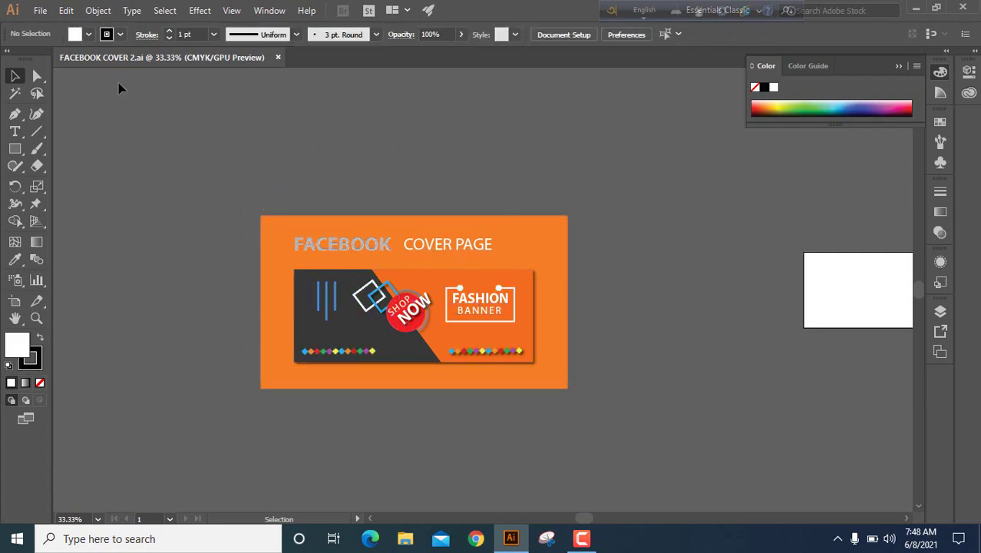
Create a new landscape document named "facebook banner" at 815 x 315 px, with pixels as the unit
click(39, 10)
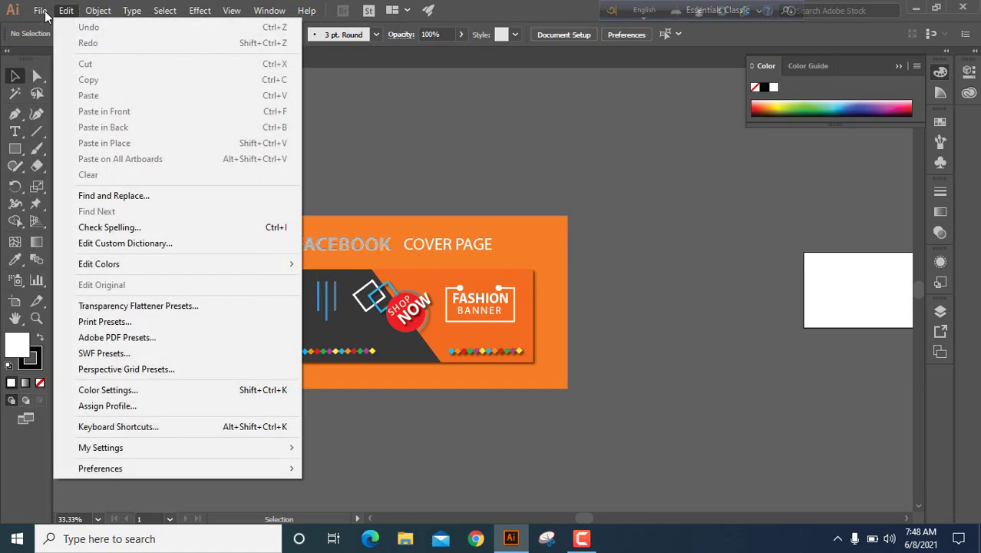
click(52, 25)
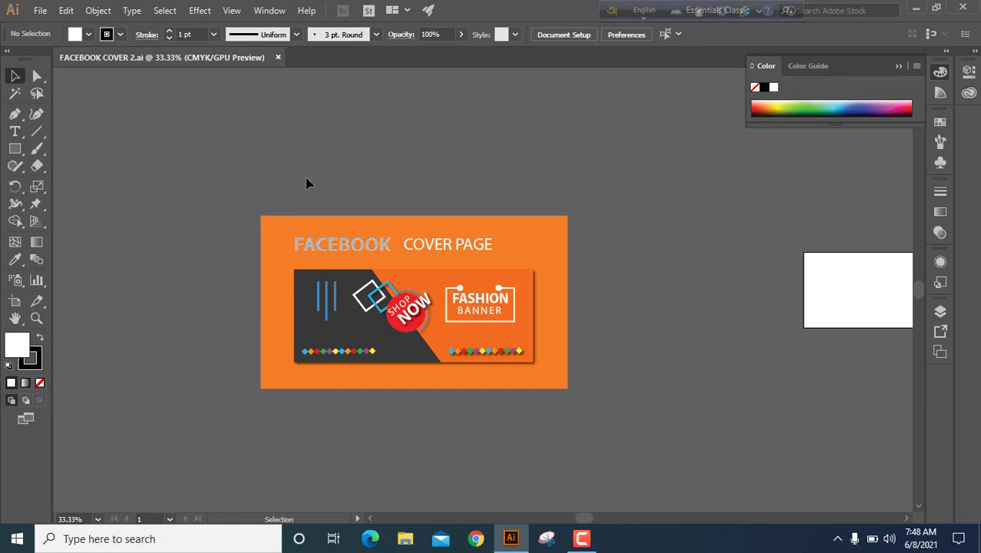
key(ctrl+n)
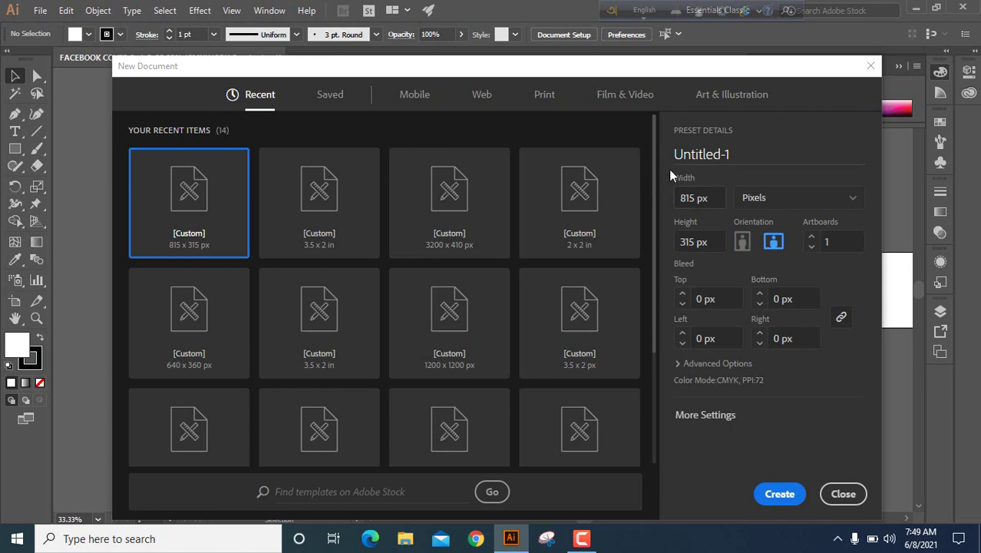
click(737, 153)
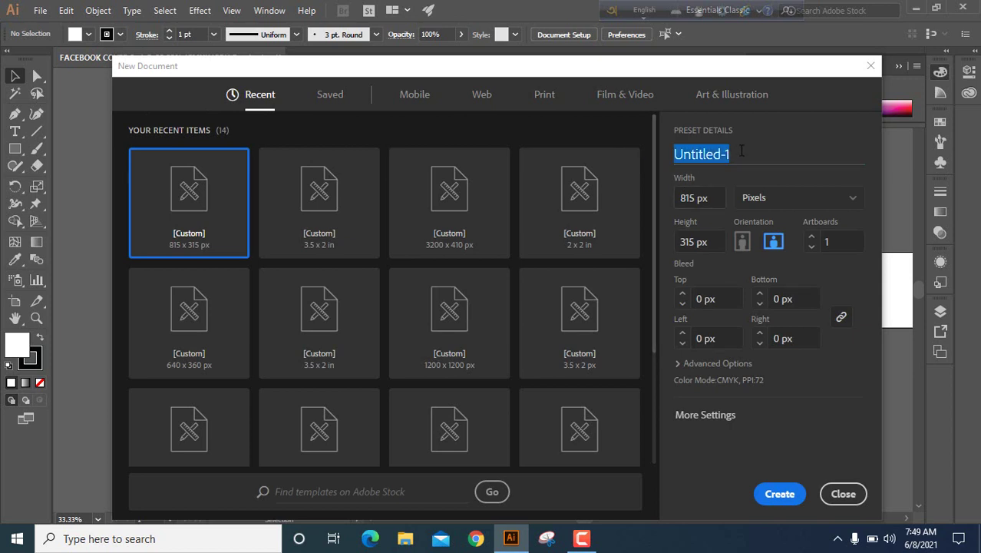
text(fa)
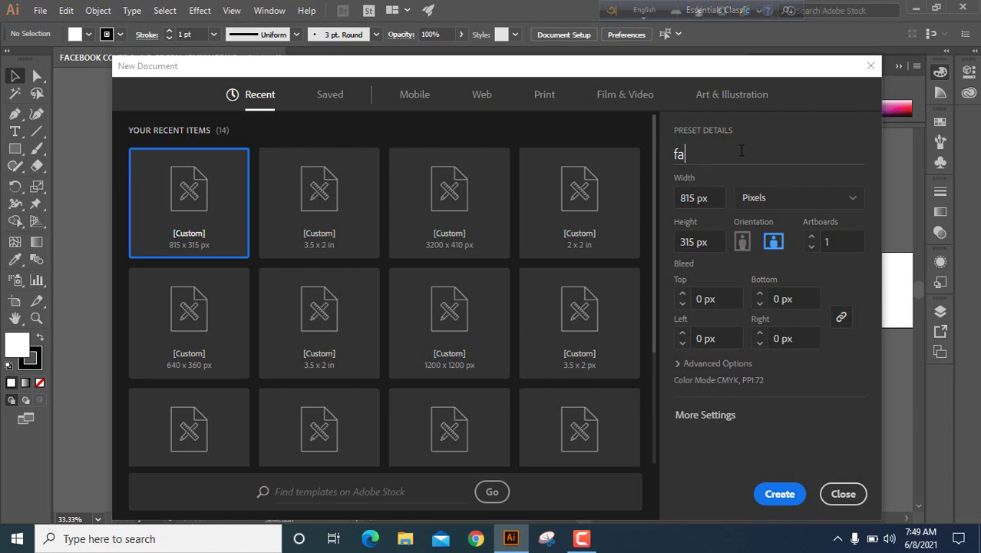
text(cebook banner)
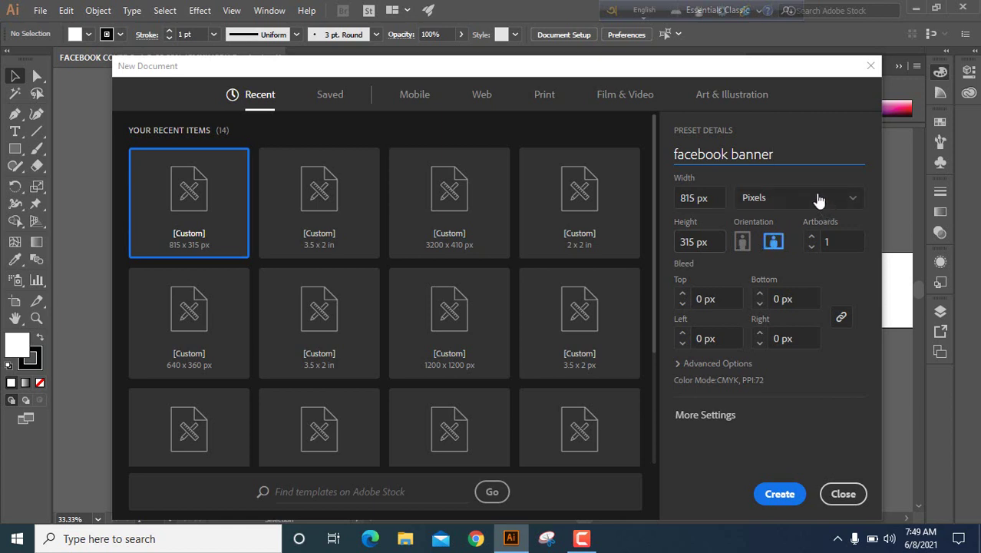
click(856, 201)
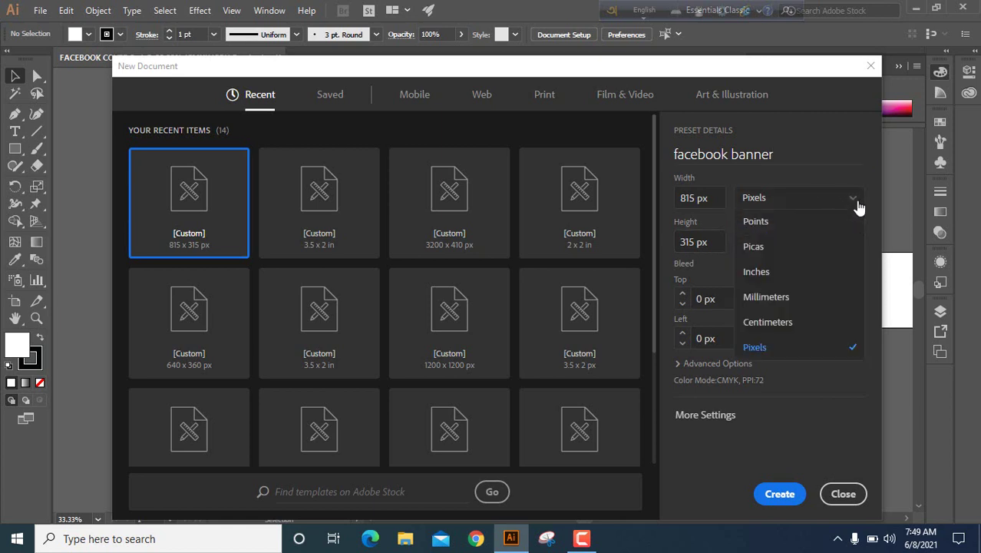
click(770, 351)
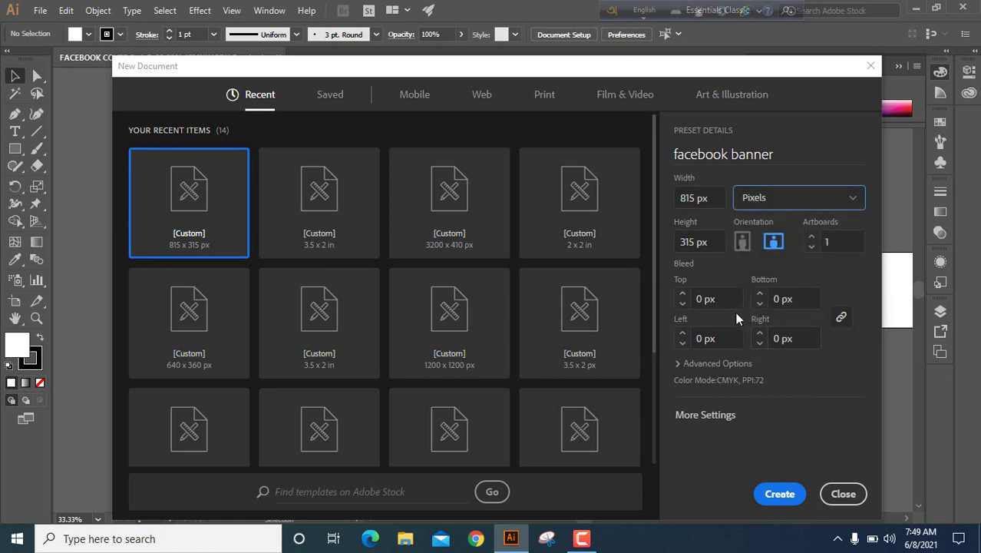
click(777, 498)
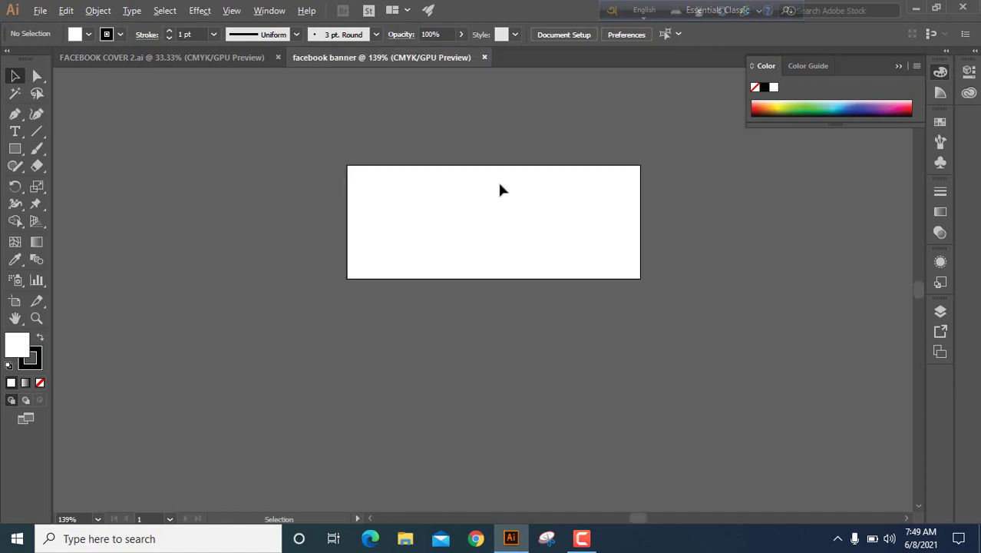
Create a rectangle 815 px wide and 315 px high beside the artboard
drag(473, 203, 611, 210)
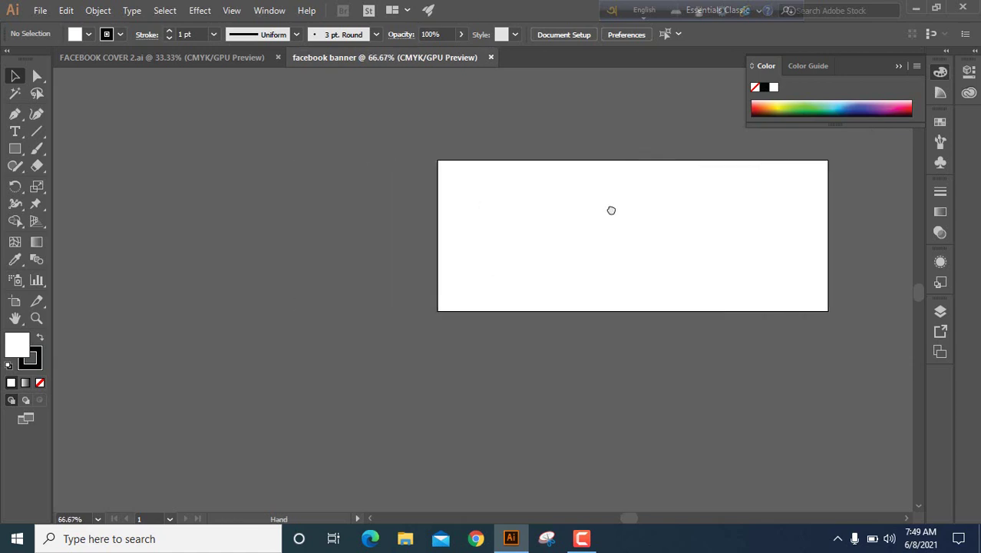
click(18, 149)
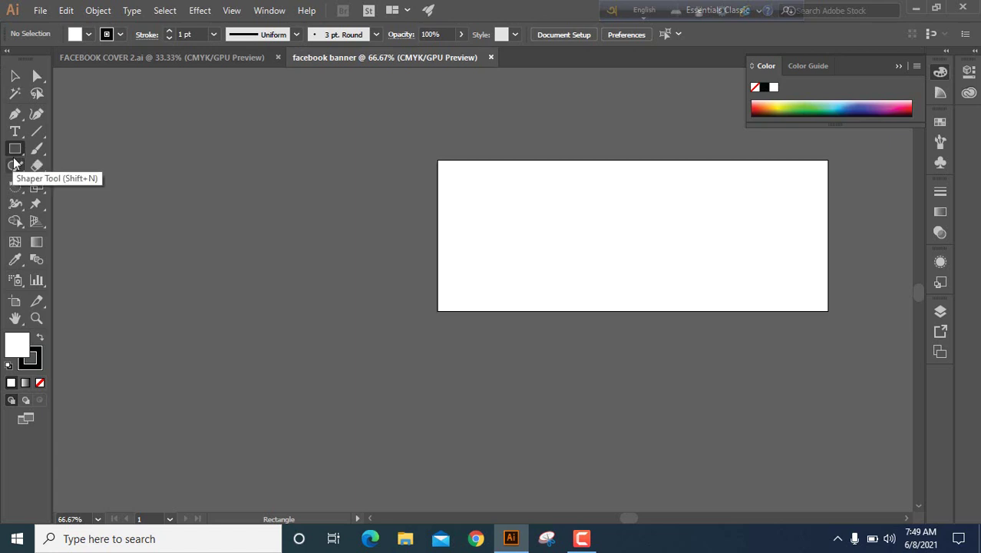
click(184, 208)
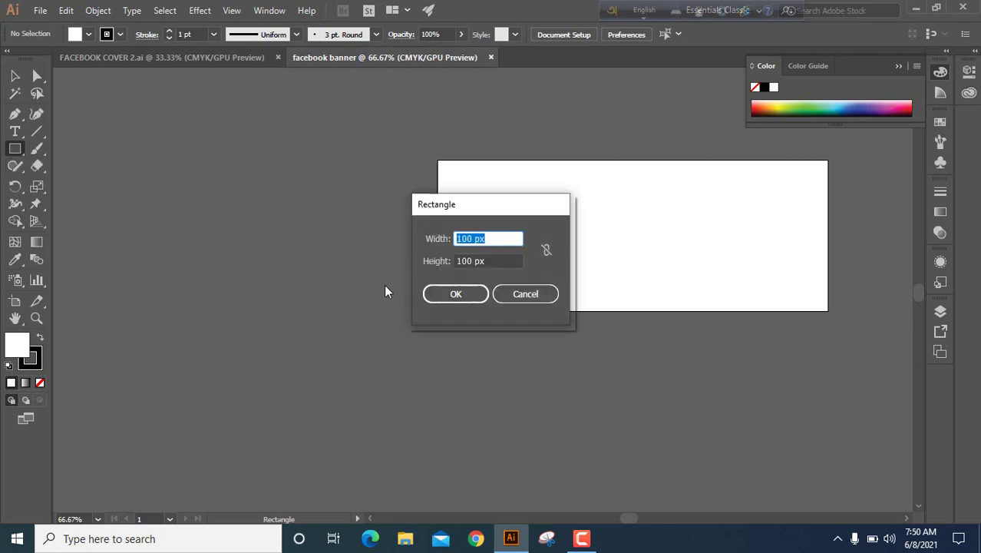
click(472, 237)
drag(472, 238, 441, 238)
text(815)
click(472, 260)
drag(472, 260, 441, 261)
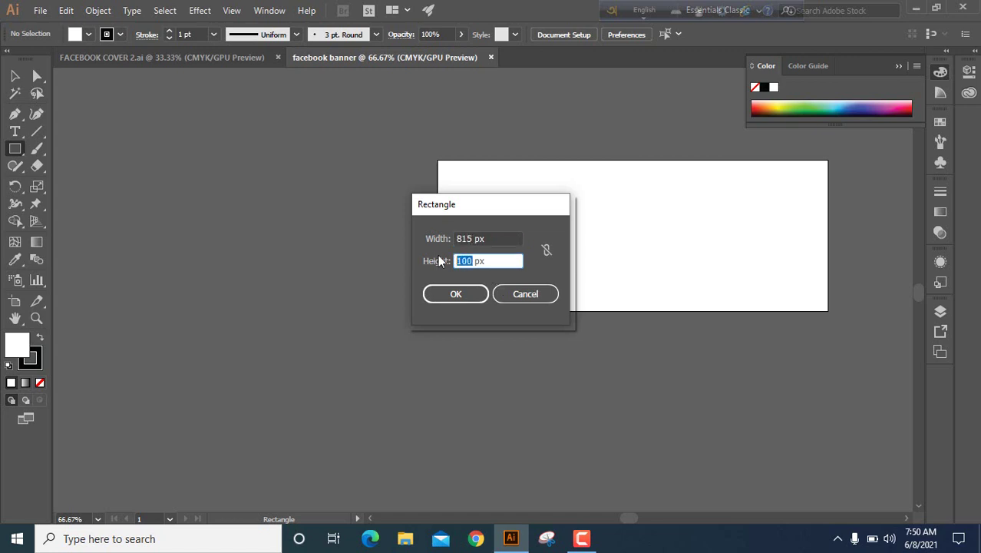
text(315)
click(453, 296)
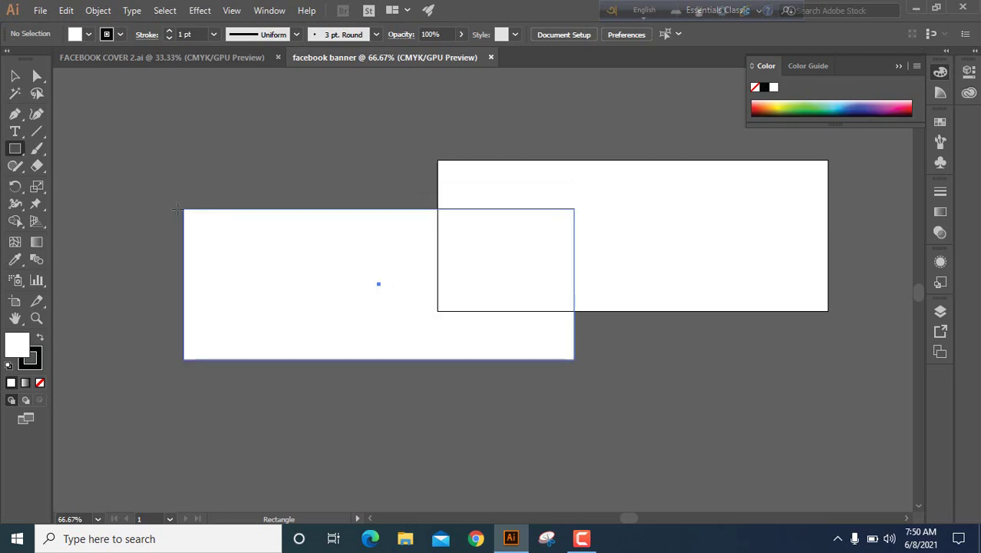
Remove the rectangle's stroke and move it onto the empty canvas clear of the artboard
click(16, 76)
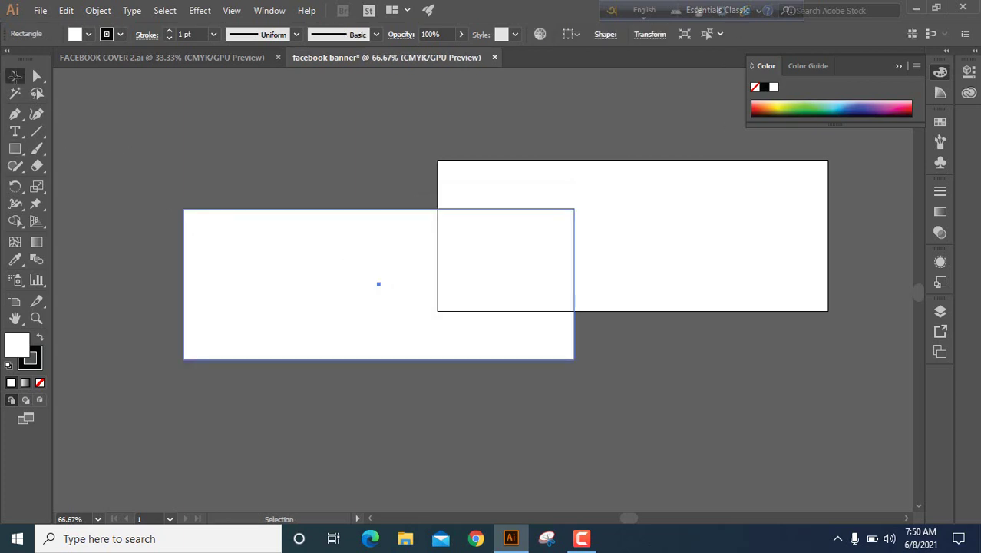
drag(294, 261, 190, 241)
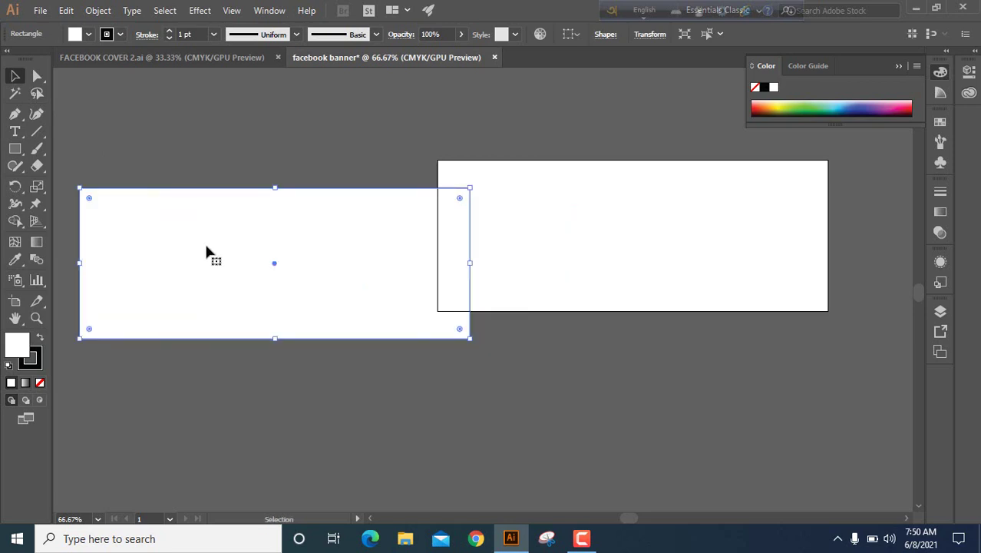
click(25, 365)
click(41, 384)
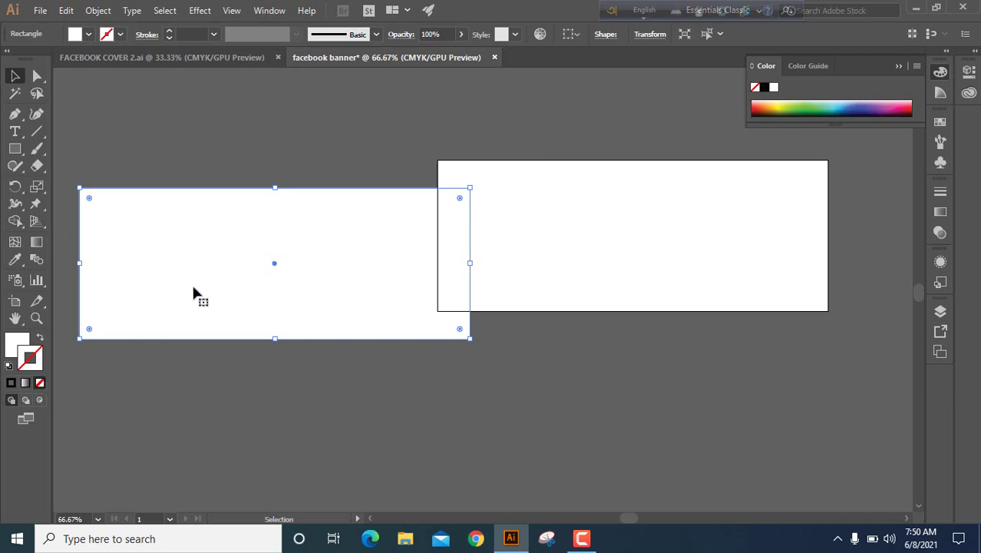
drag(269, 255, 367, 246)
key(space)
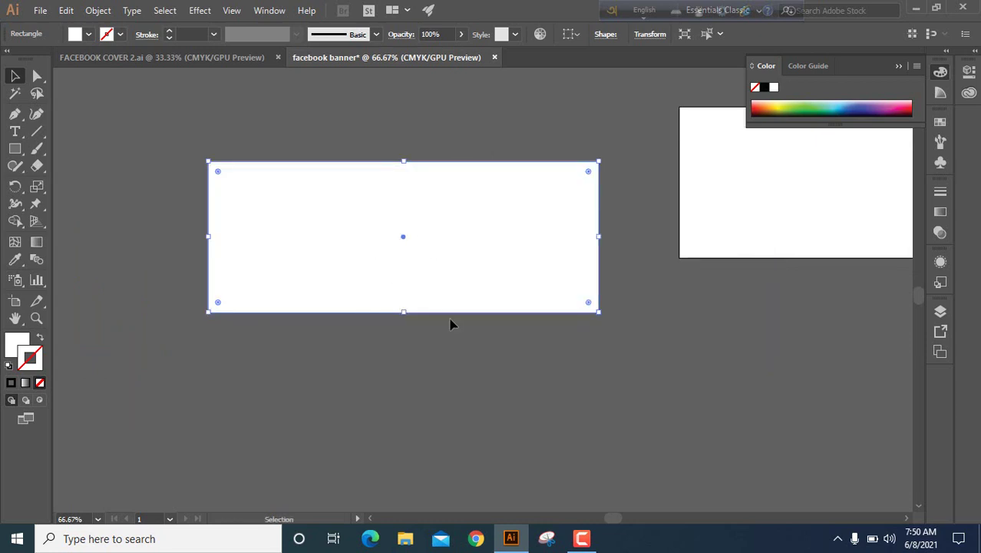
click(440, 364)
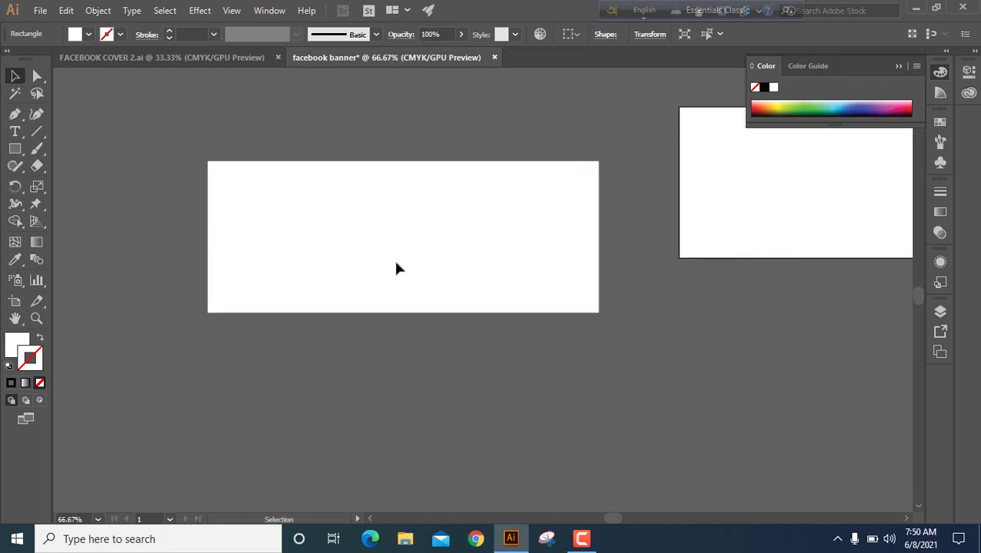
Fill the white rectangle with near-black 020202 and keep it selected
click(10, 352)
double_click(11, 354)
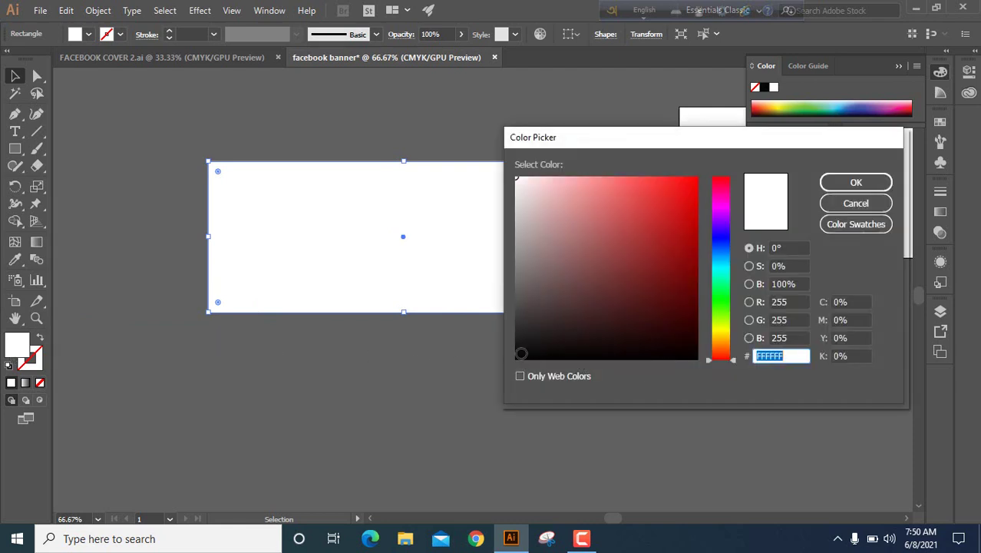
drag(522, 353, 532, 358)
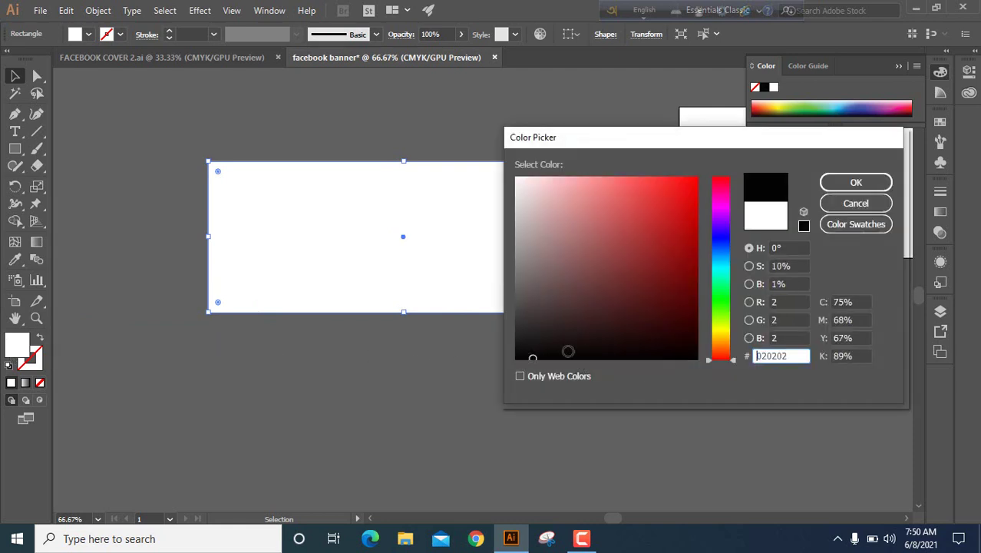
click(851, 184)
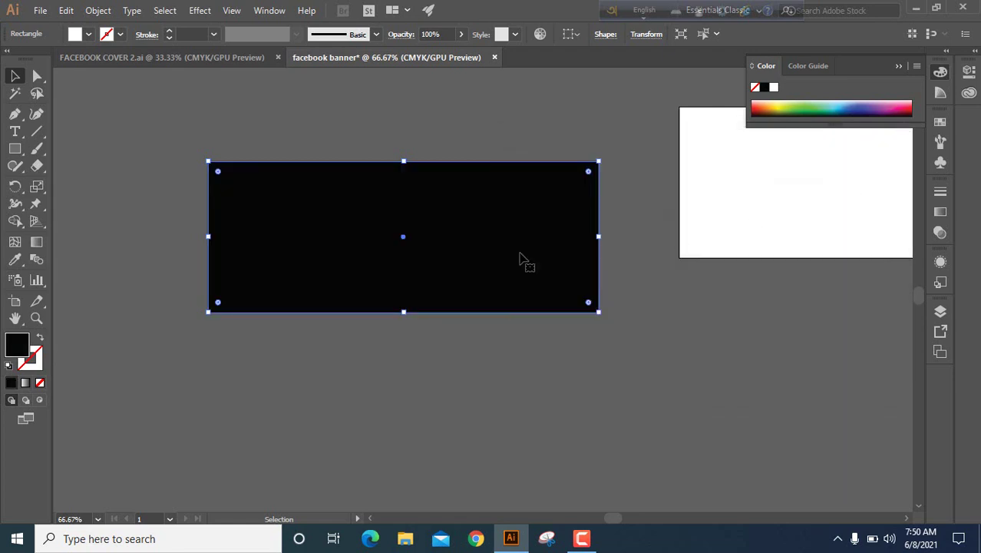
click(407, 141)
click(381, 197)
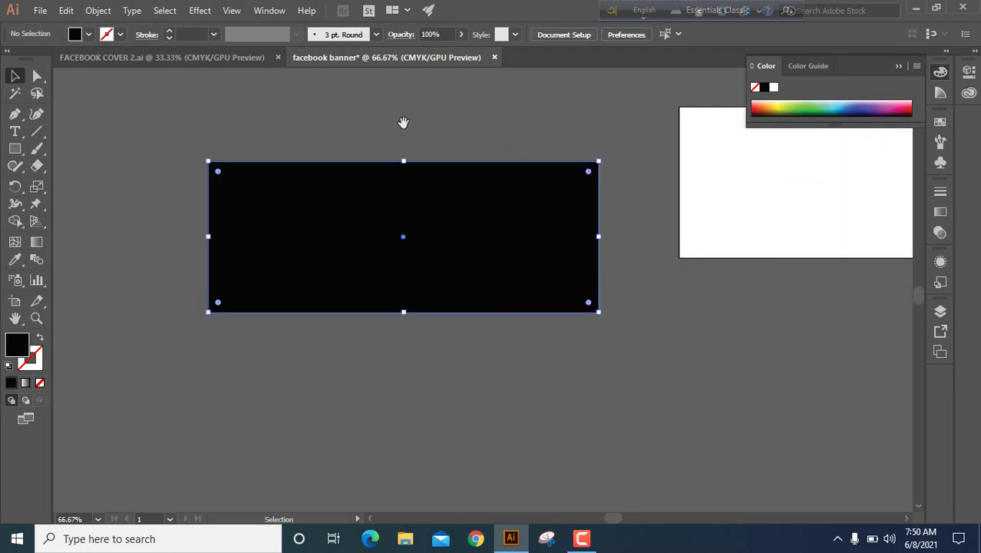
Cut the black rectangle diagonally with the Scissors tool, from about a third along its upper edge to about three-fifths along its lower edge
scroll(402, 173, up, 1)
alt+scroll(402, 173, up, 2)
key(space)
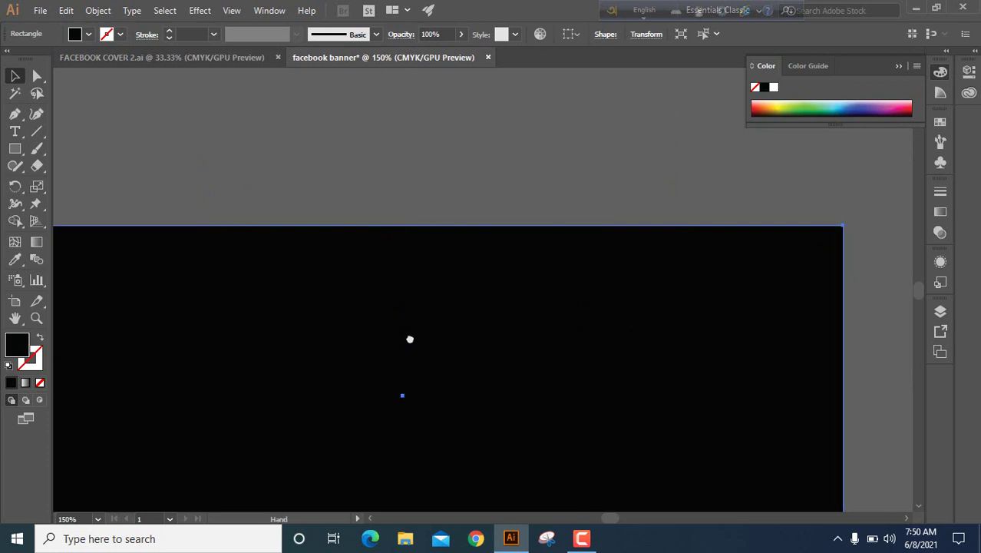
drag(410, 339, 440, 283)
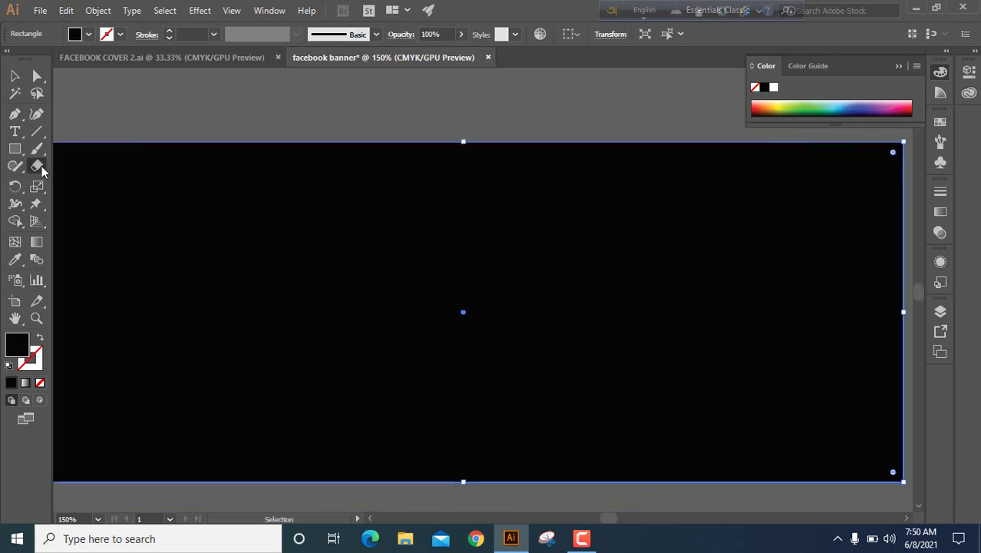
drag(42, 166, 77, 182)
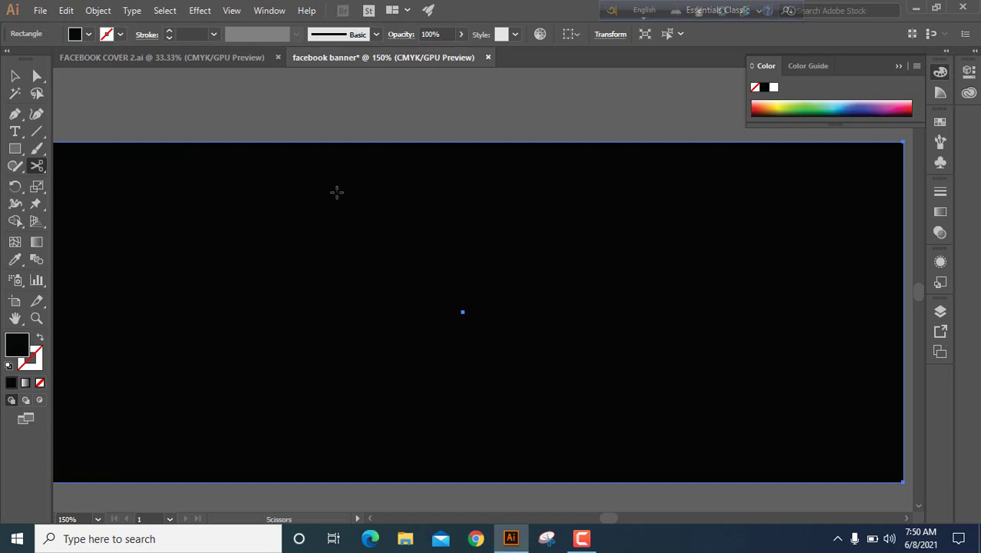
scroll(346, 194, down, 1)
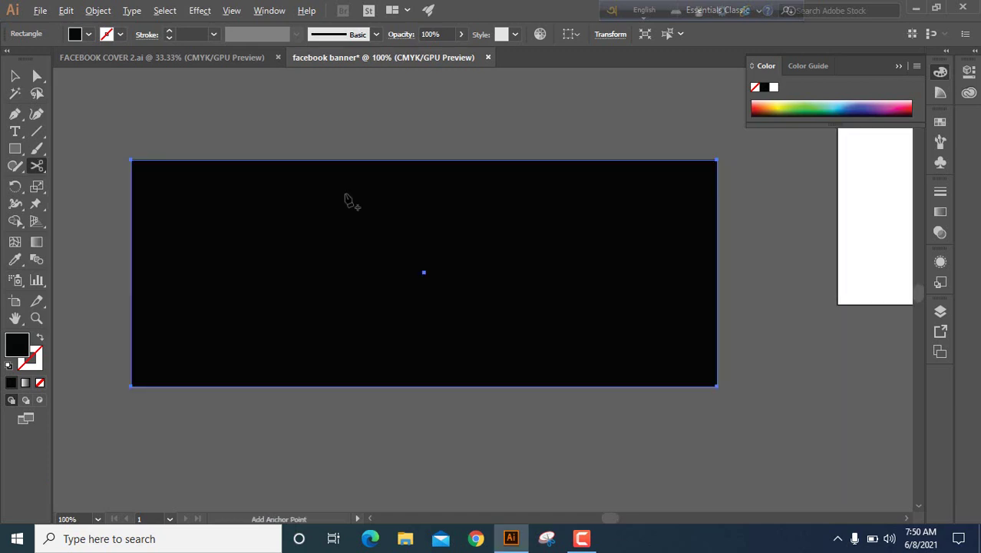
click(320, 160)
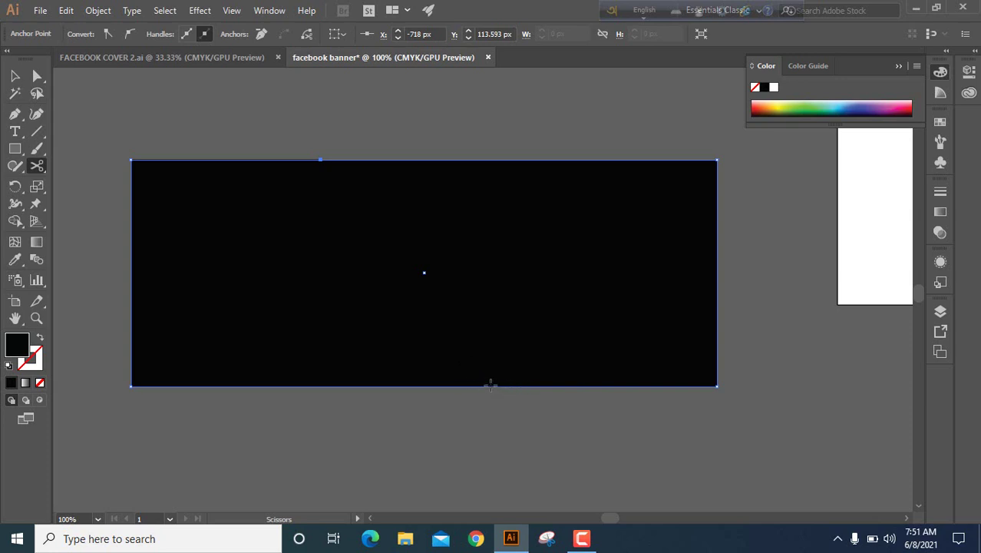
click(490, 386)
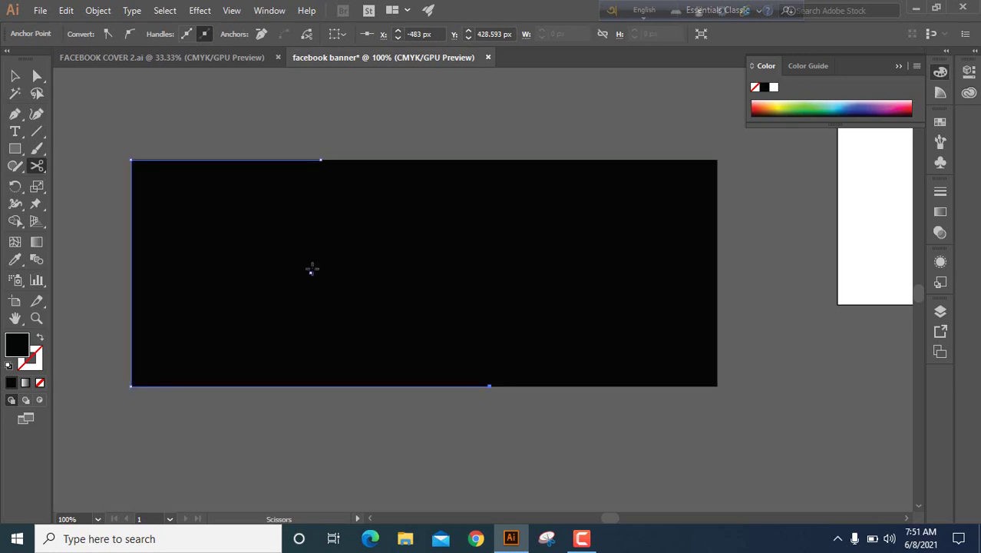
Fill the right-hand piece of the cut rectangle with orange F9760B and deselect it
click(16, 76)
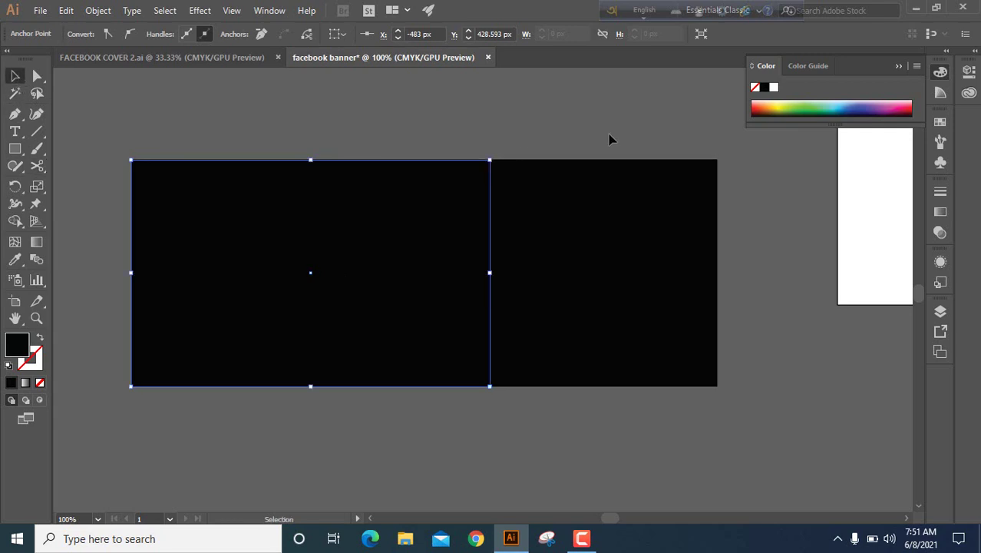
click(589, 234)
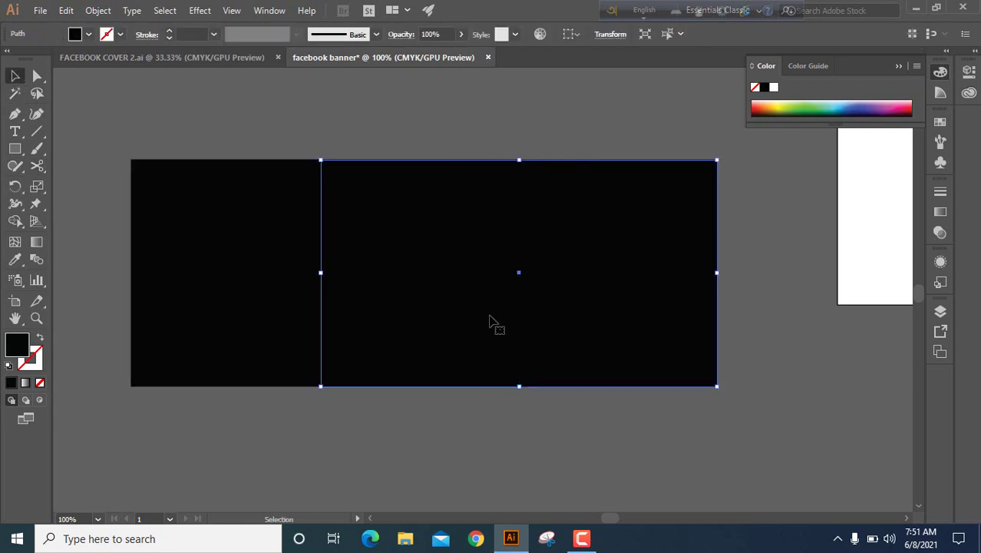
double_click(15, 347)
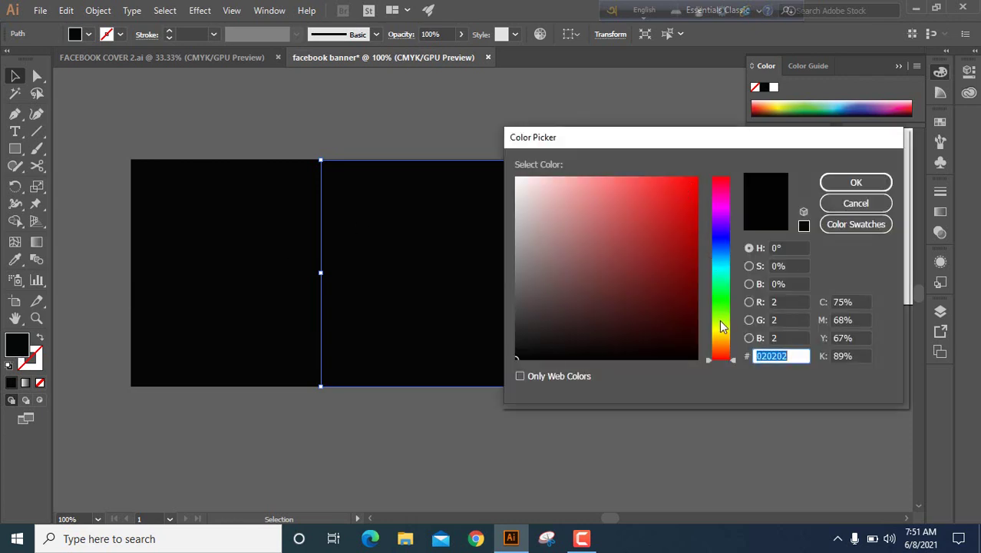
click(715, 338)
click(724, 333)
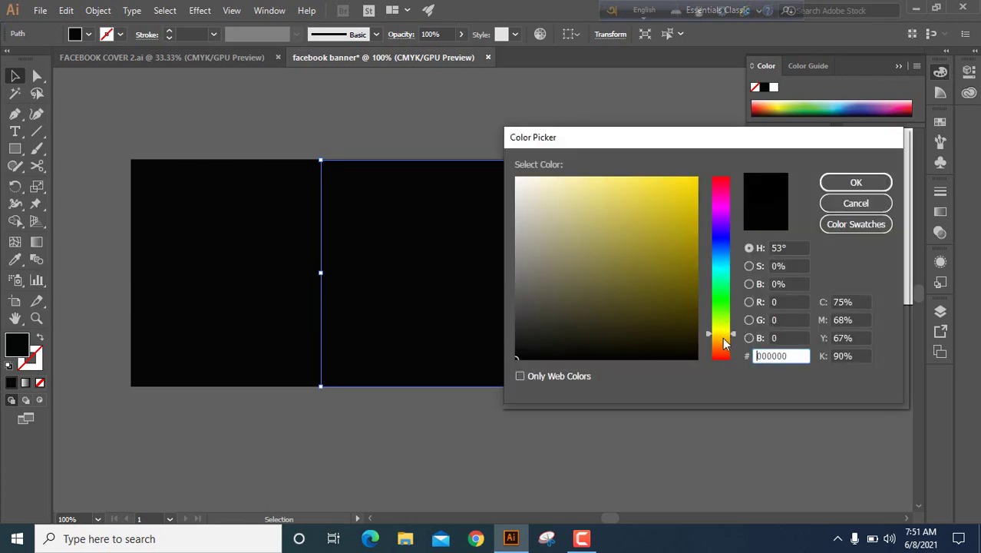
click(724, 340)
click(723, 346)
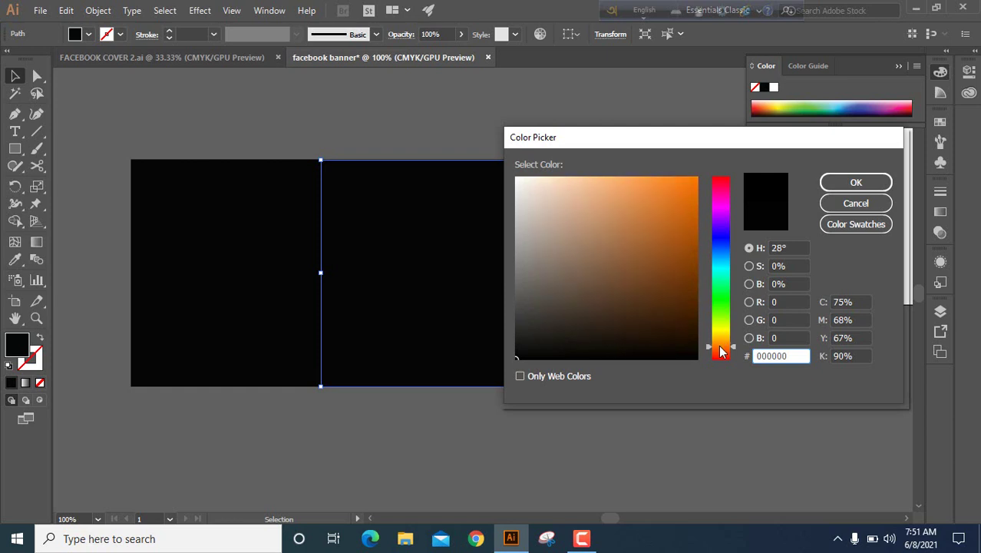
mouse_move(687, 177)
mouse_down()
mouse_move(681, 192)
mouse_move(668, 180)
mouse_move(692, 180)
mouse_up()
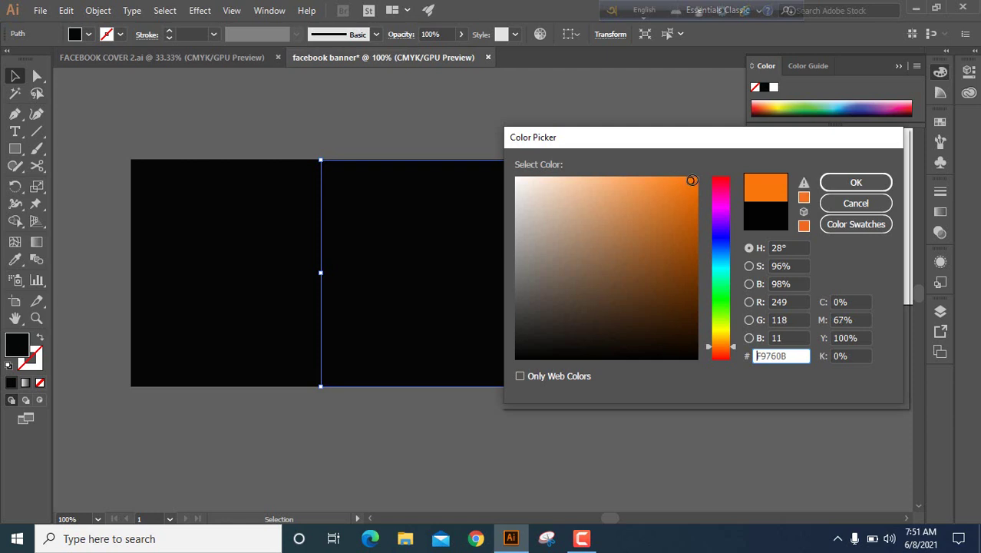
click(856, 182)
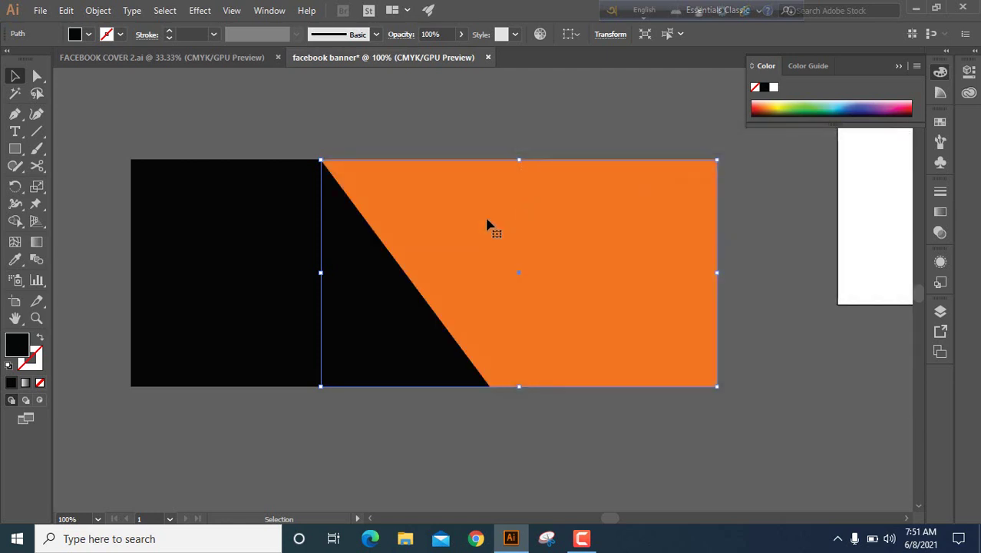
click(162, 113)
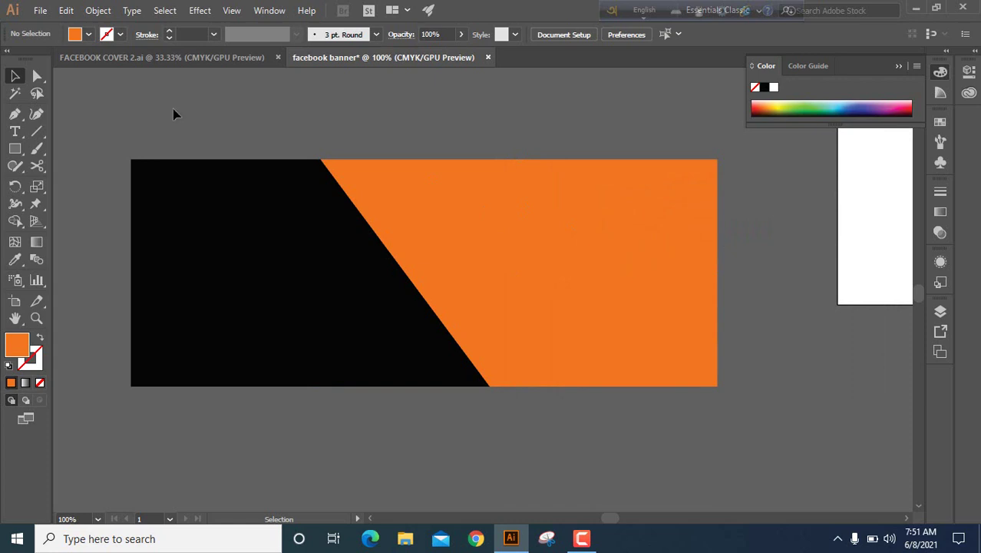
Draw a small, roughly square rectangle on the empty canvas to the upper left of the banner and fill it with white FFFFFF
click(11, 149)
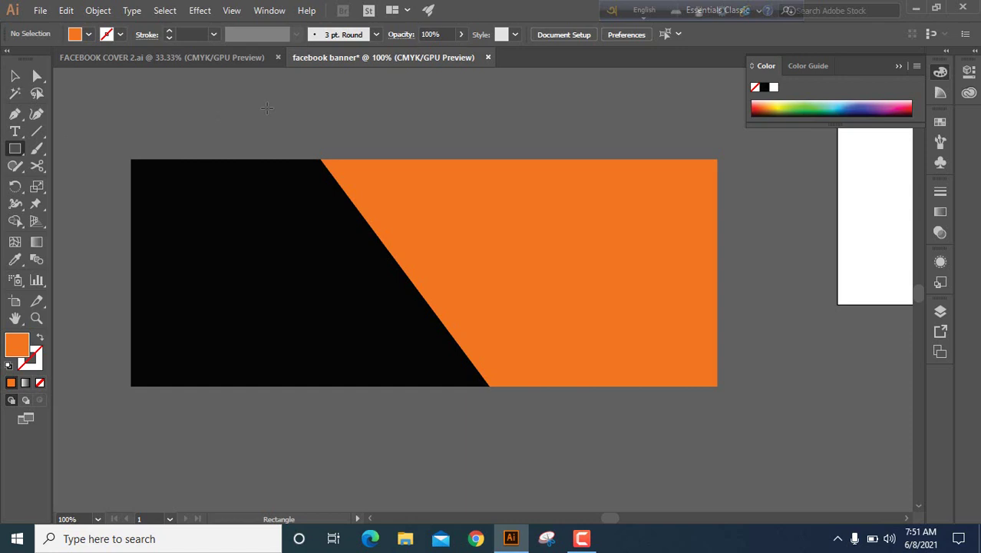
key(space)
drag(272, 124, 441, 143)
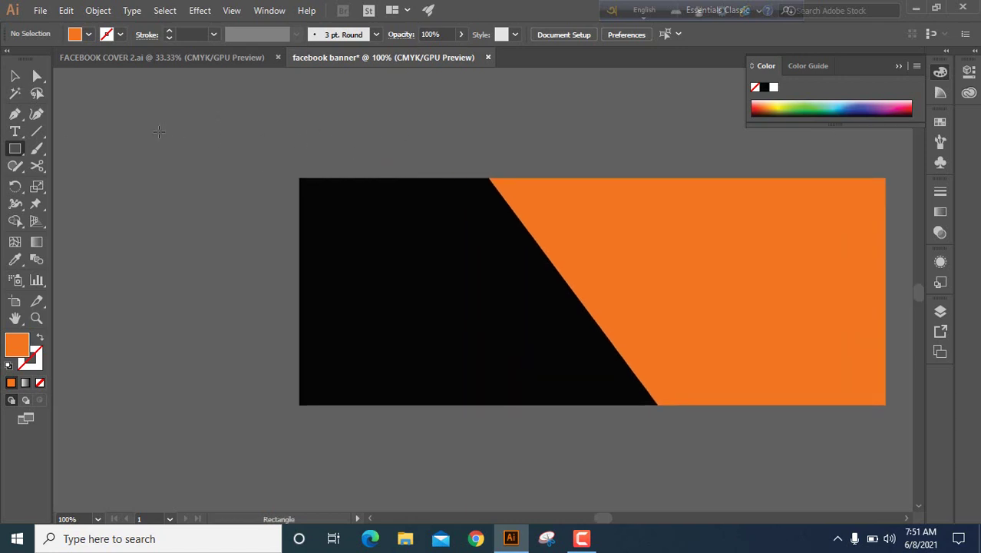
drag(159, 132, 223, 191)
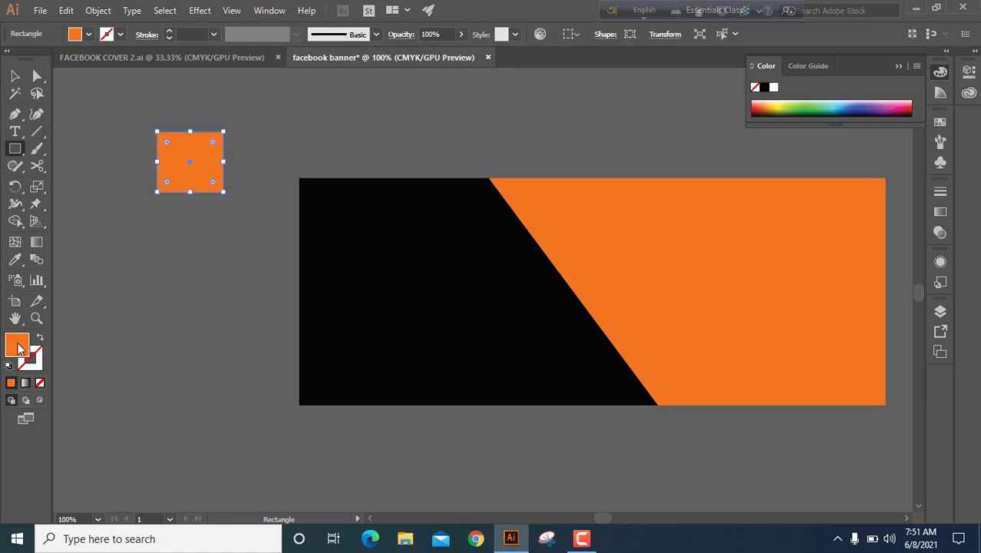
double_click(18, 345)
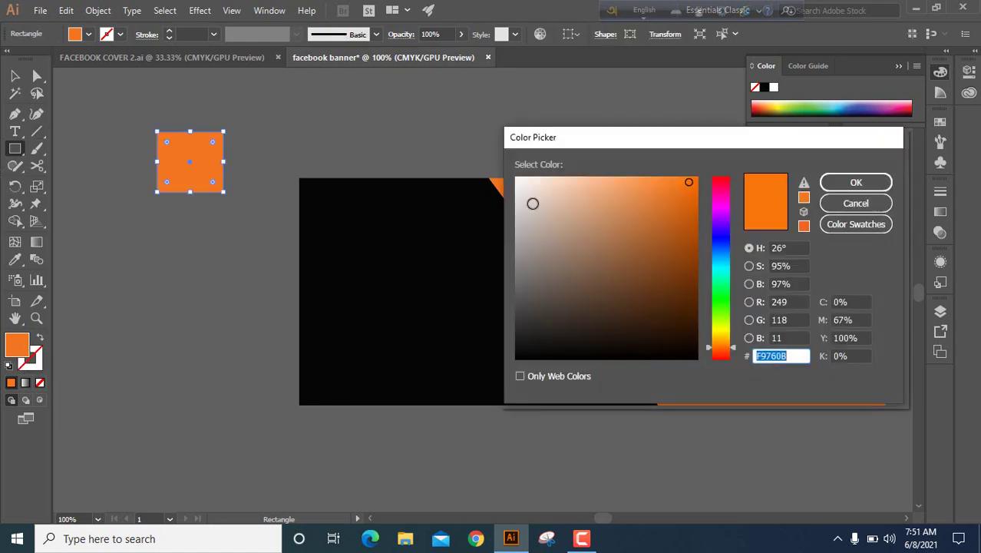
drag(520, 184, 516, 176)
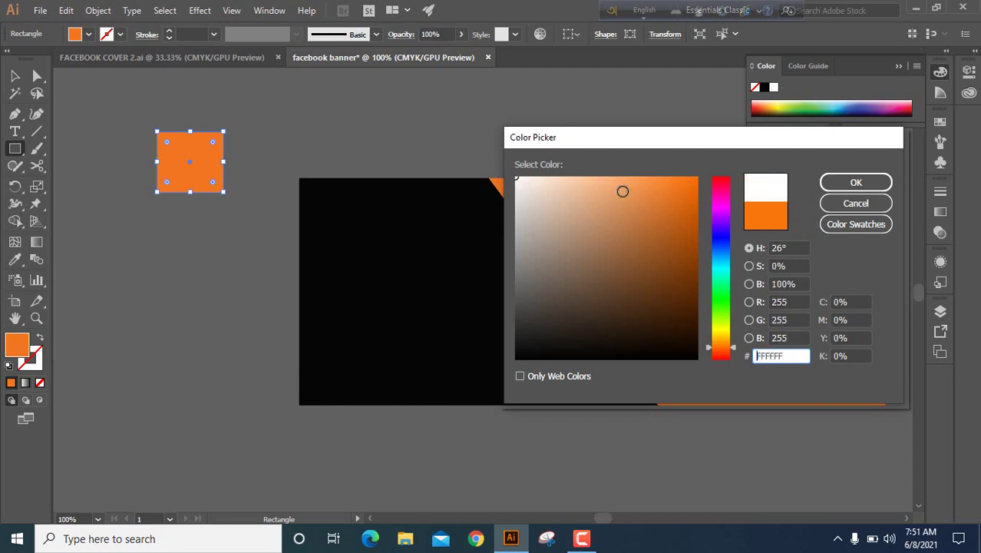
click(855, 182)
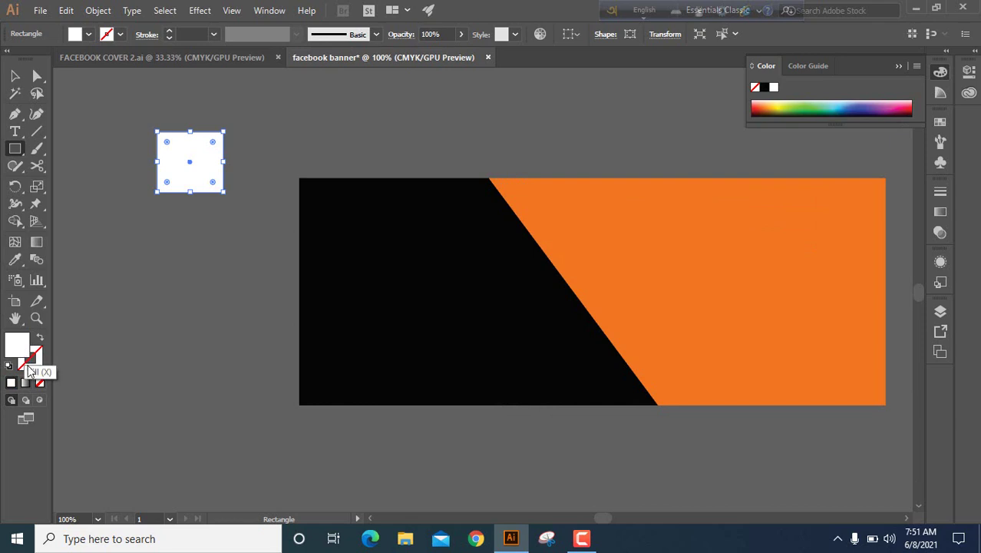
Turn the small square into an outline with no fill and a white 7 pt stroke
click(40, 367)
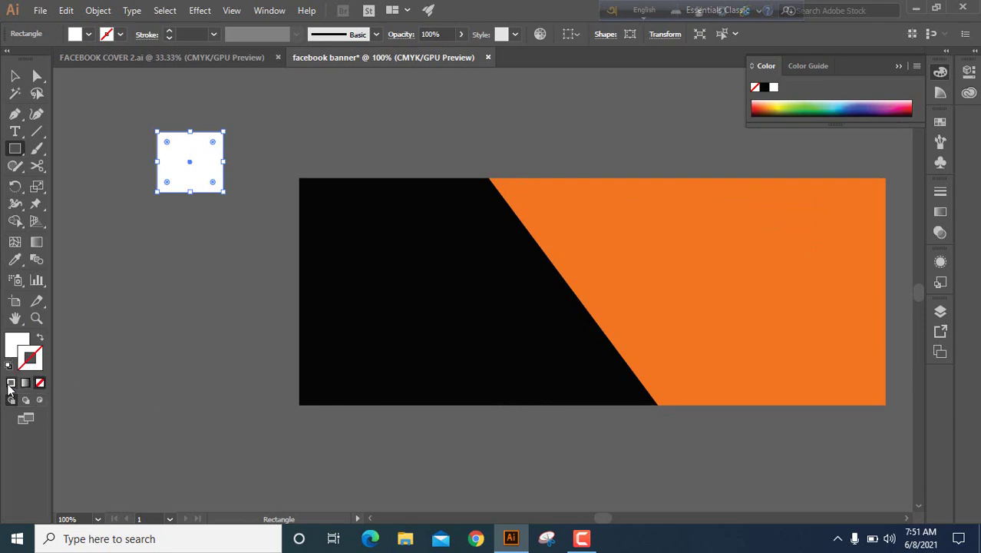
click(10, 382)
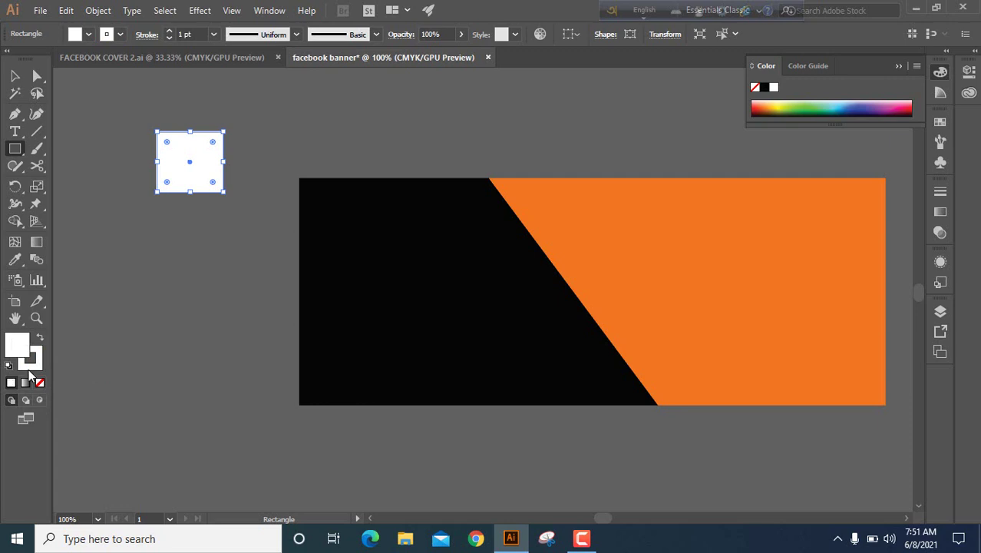
click(40, 382)
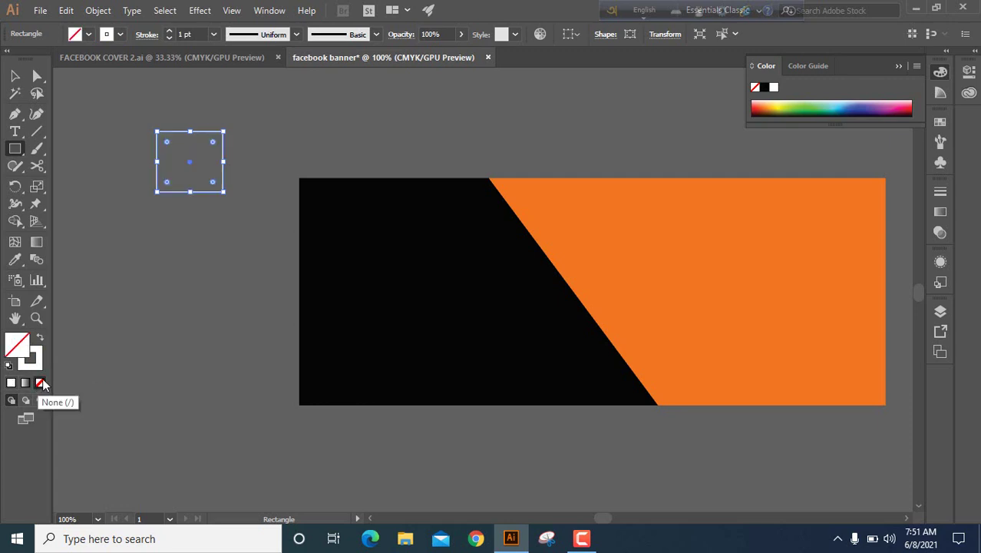
click(212, 38)
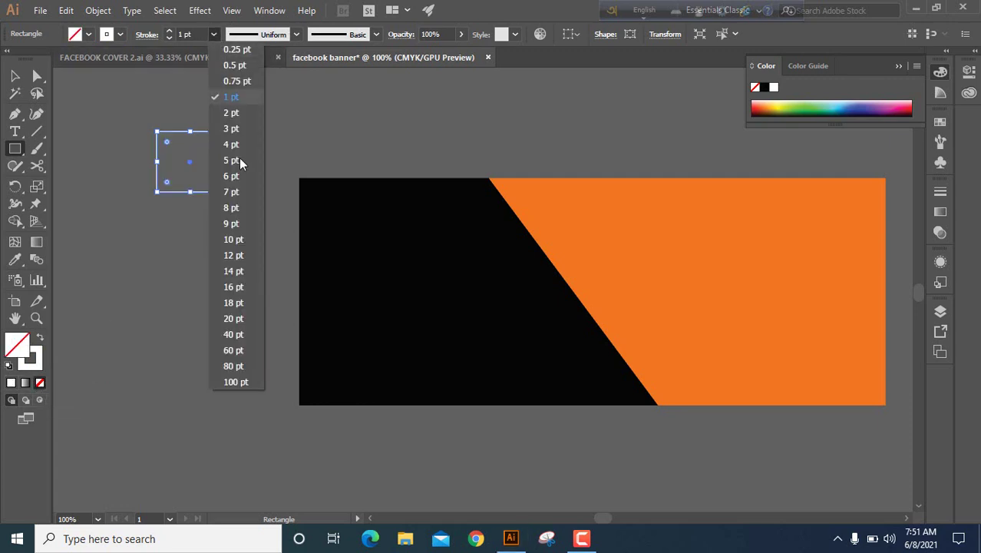
click(235, 192)
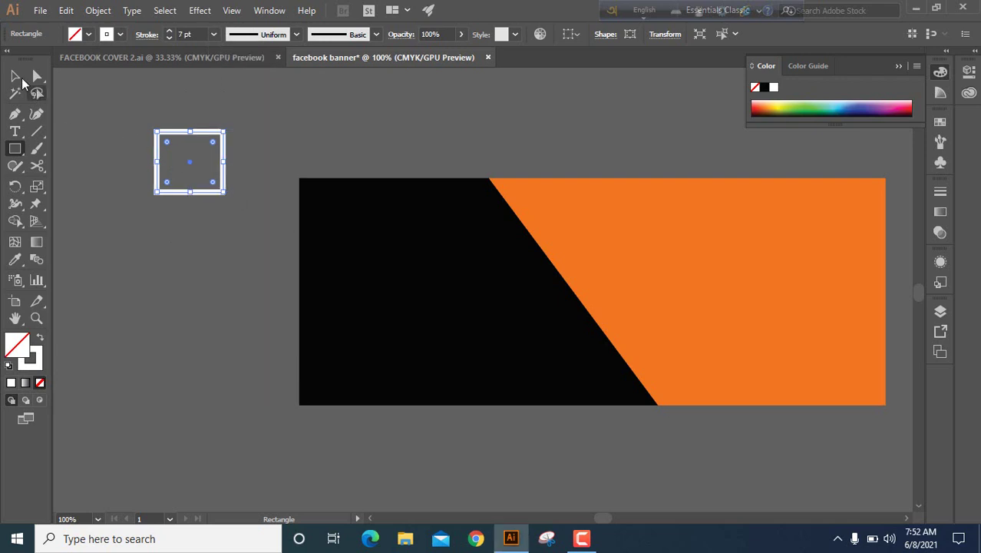
Rotate the white outlined square into a tilted diamond whose side follows the slope of the banner's diagonal, and deselect it
click(15, 75)
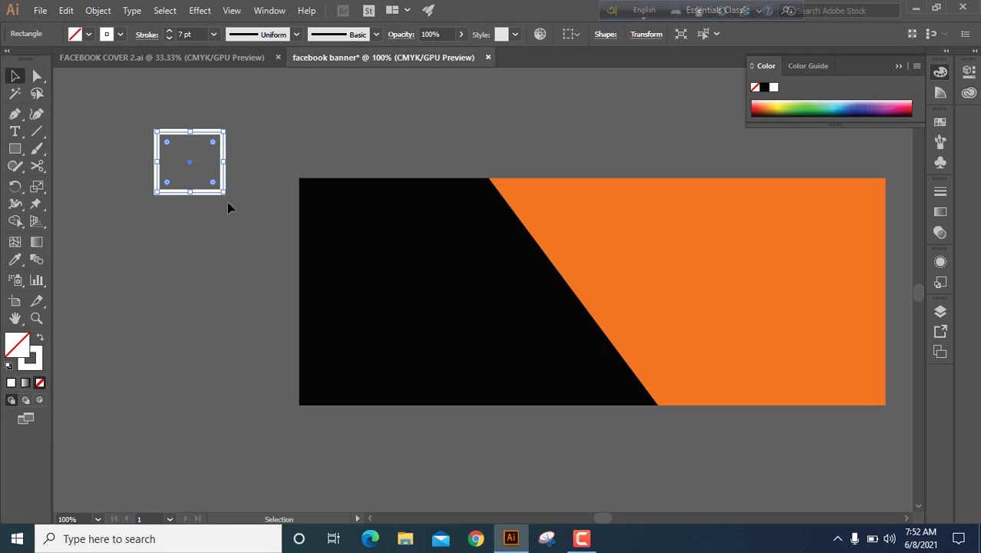
drag(228, 199, 238, 165)
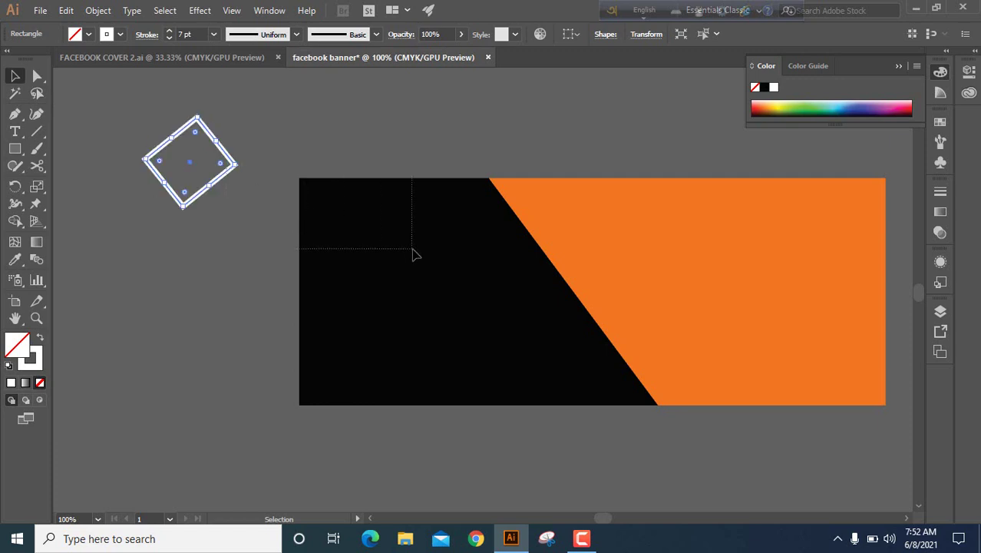
shift+click(356, 236)
click(266, 163)
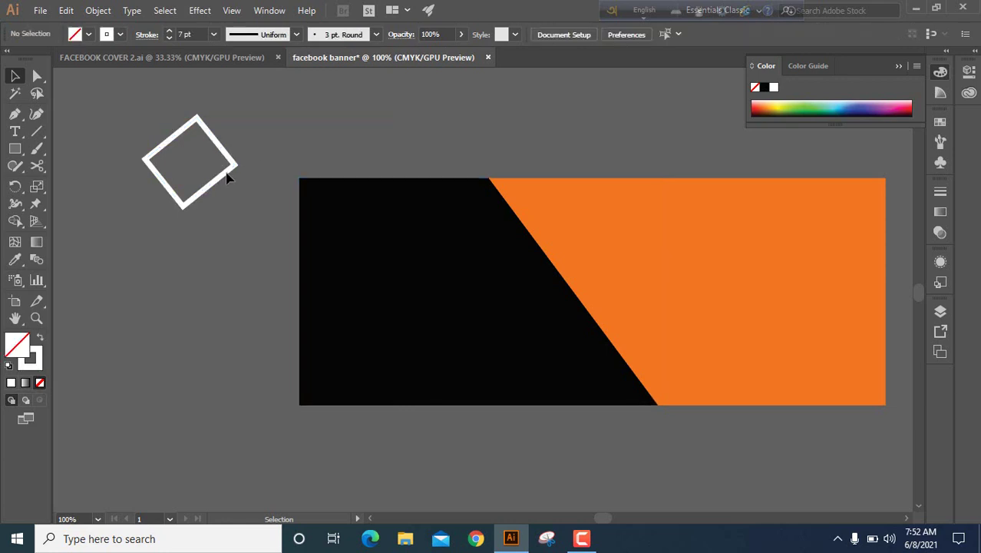
Move the white diamond onto the black area beside the upper part of the diagonal and fine-tune its rotation to match the edge
drag(247, 188, 516, 258)
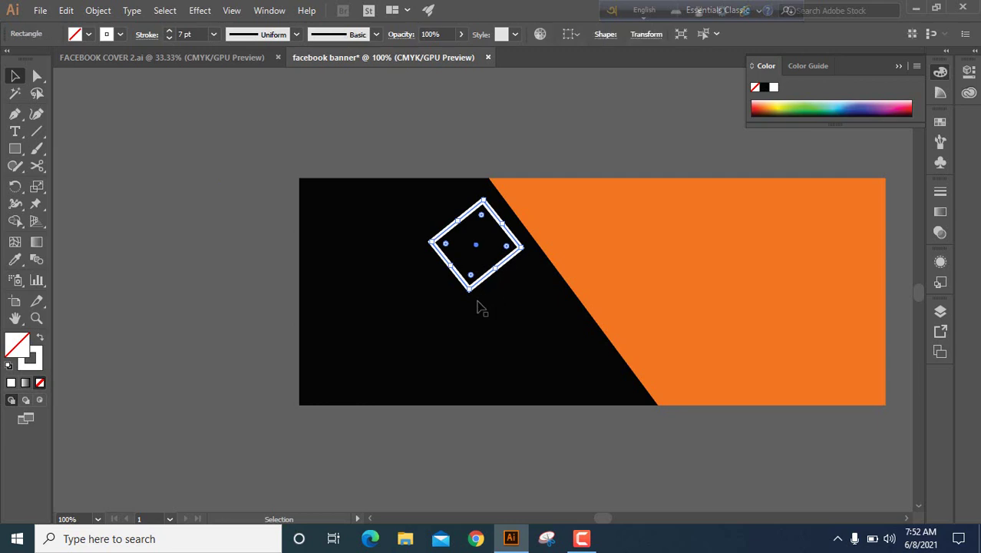
drag(473, 296, 467, 295)
click(374, 108)
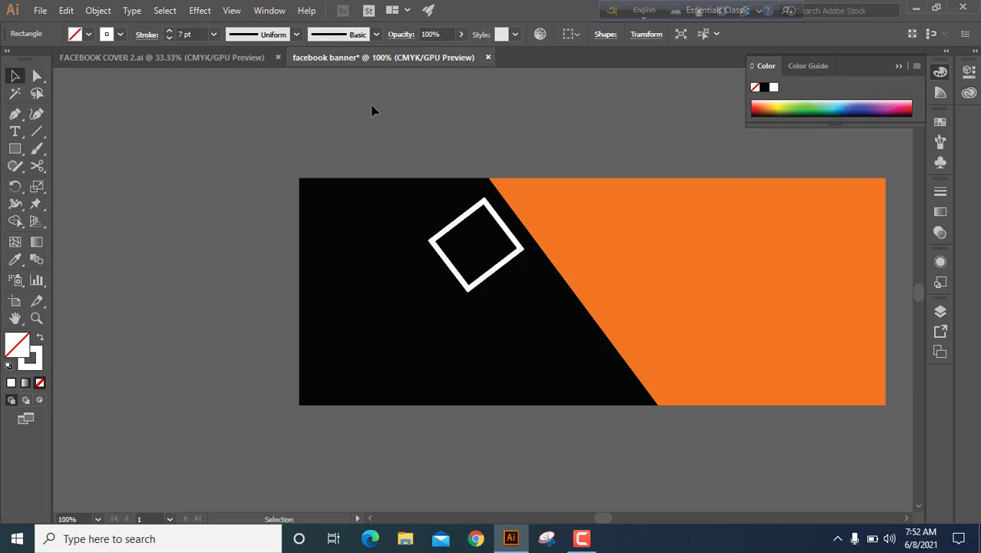
click(507, 265)
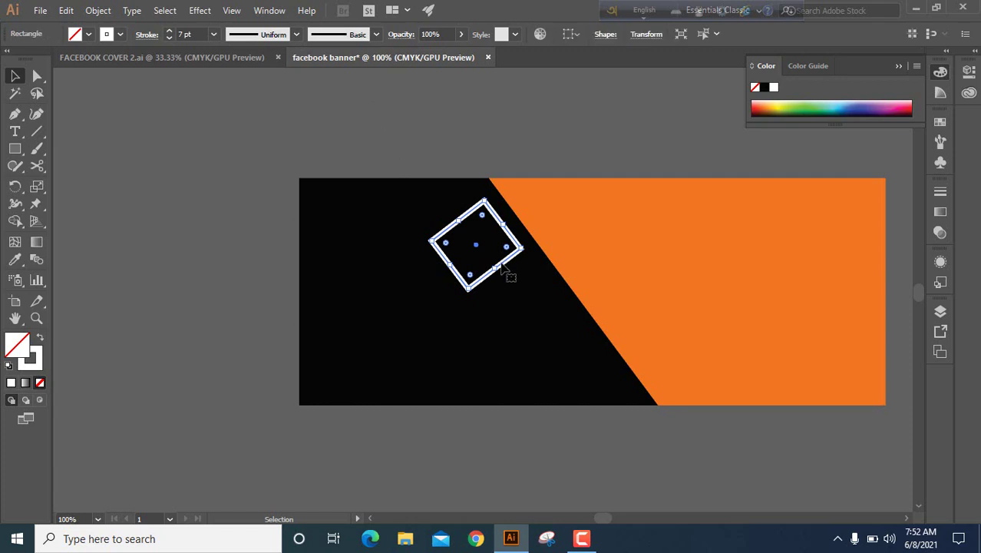
scroll(503, 267, up, 1)
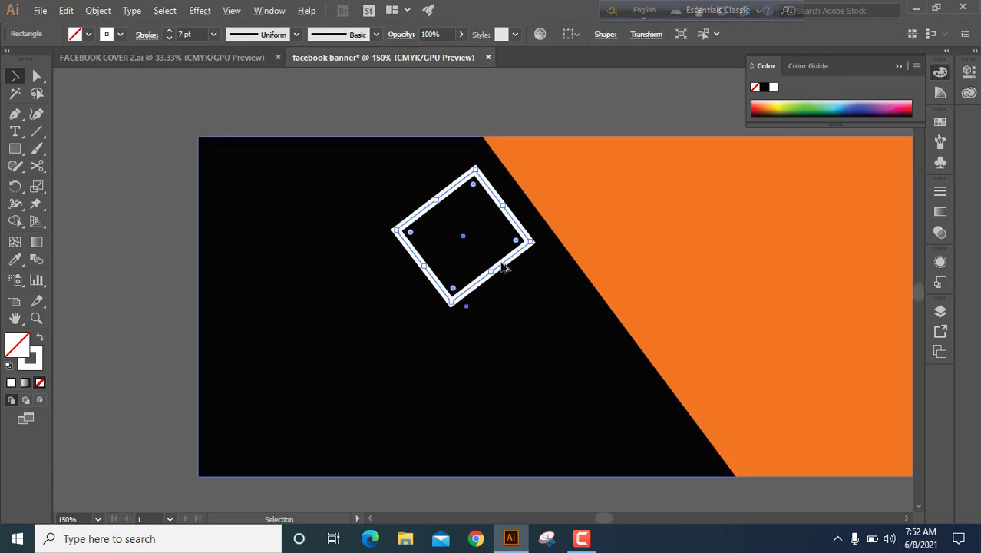
click(554, 266)
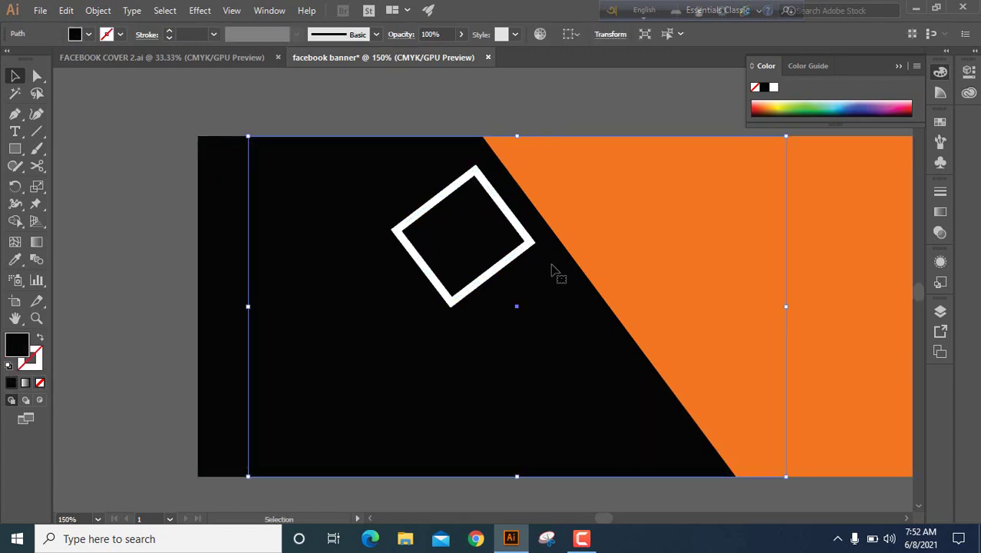
key(a)
click(553, 271)
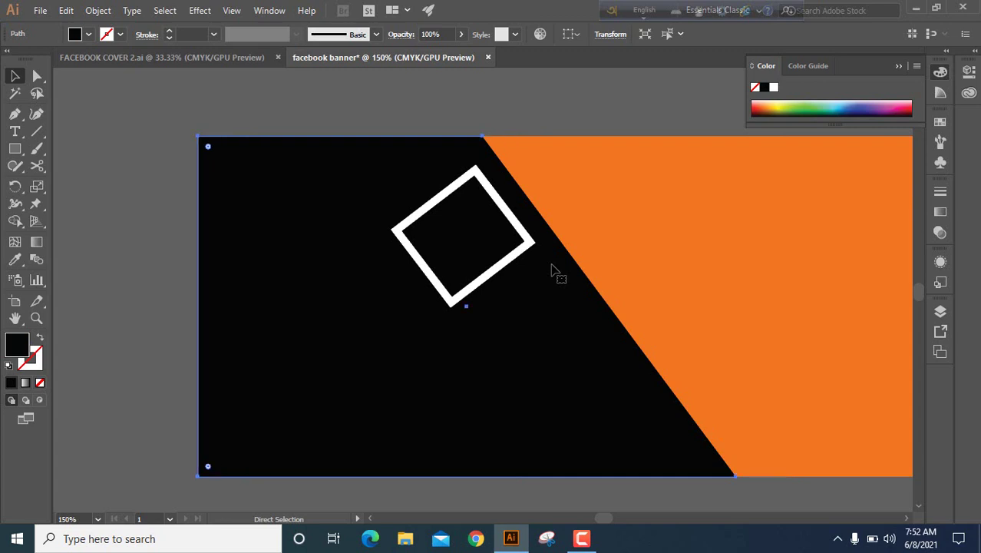
key(v)
click(336, 101)
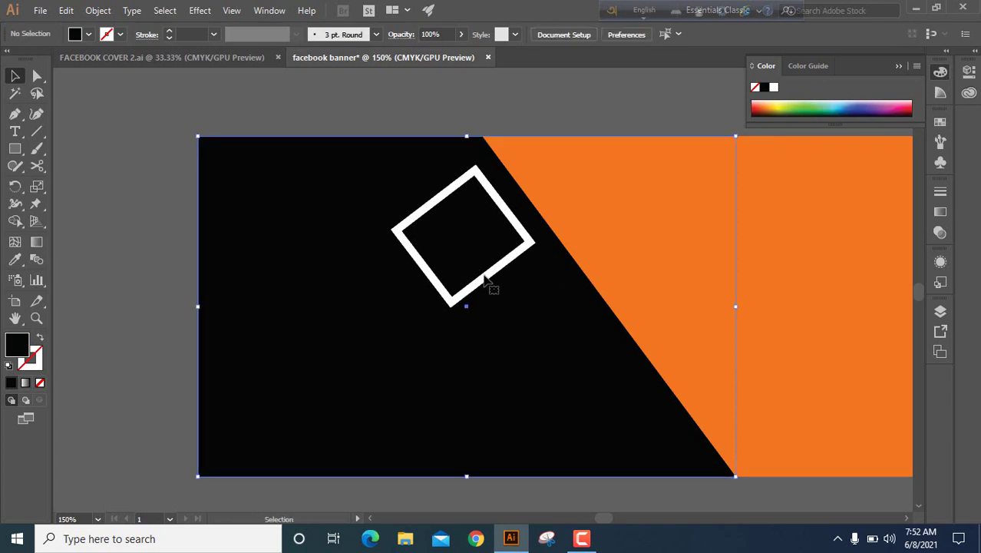
Fine-tune the rotation of the white diamond so that its side runs parallel to the banner's diagonal
click(125, 169)
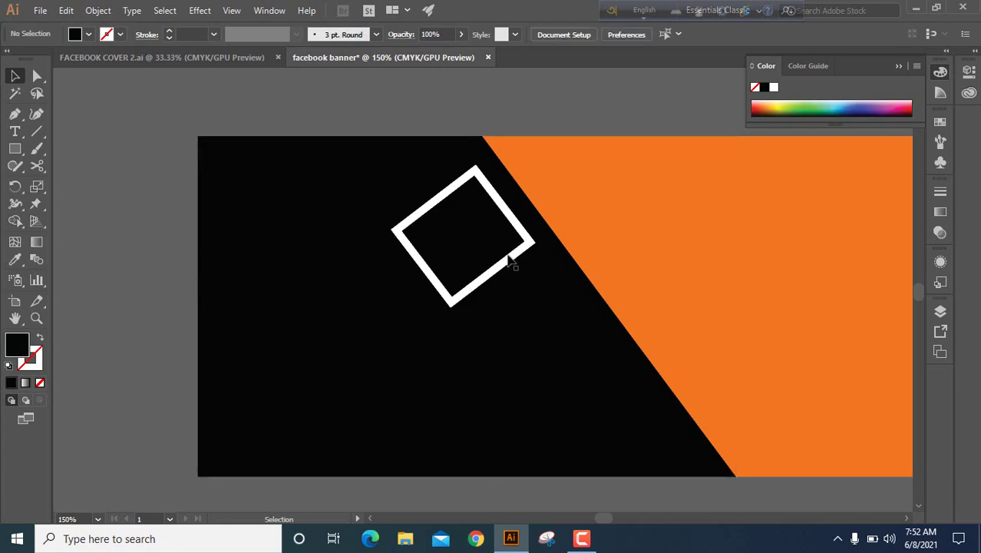
click(464, 307)
click(131, 167)
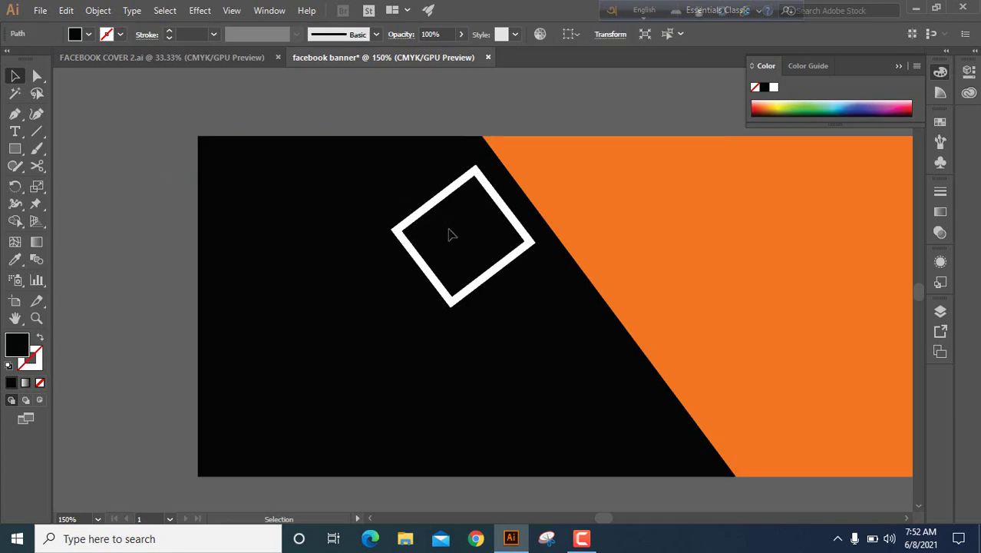
scroll(460, 237, up, 2)
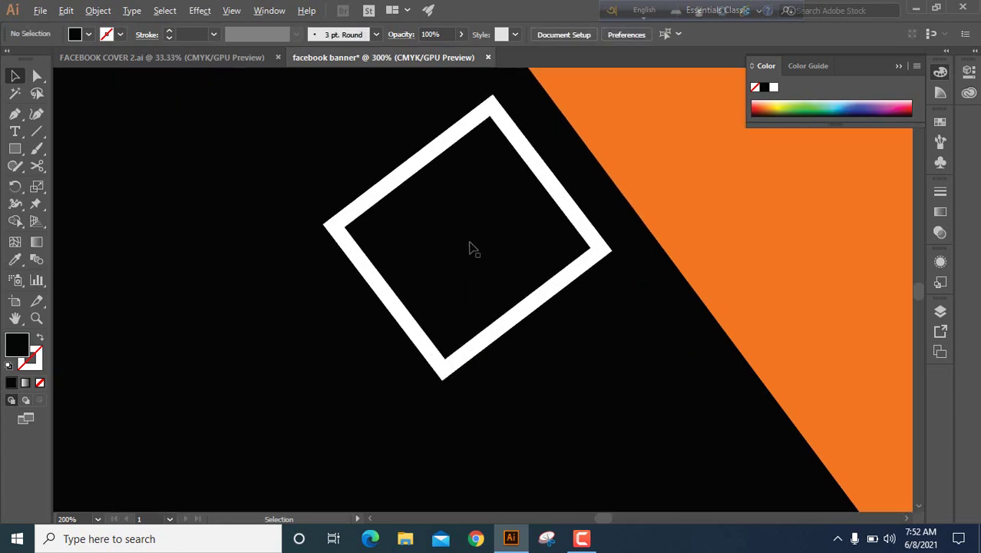
click(526, 309)
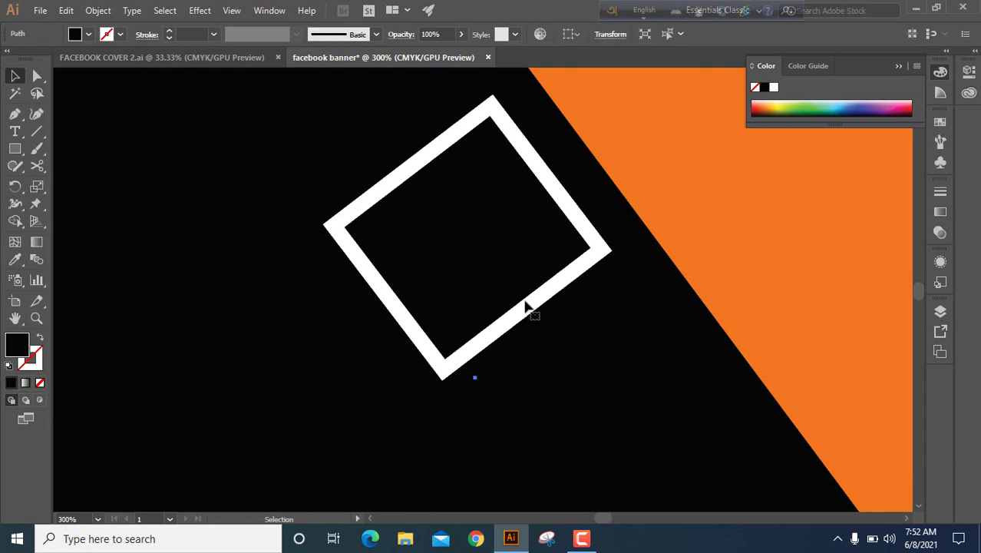
right_click(486, 120)
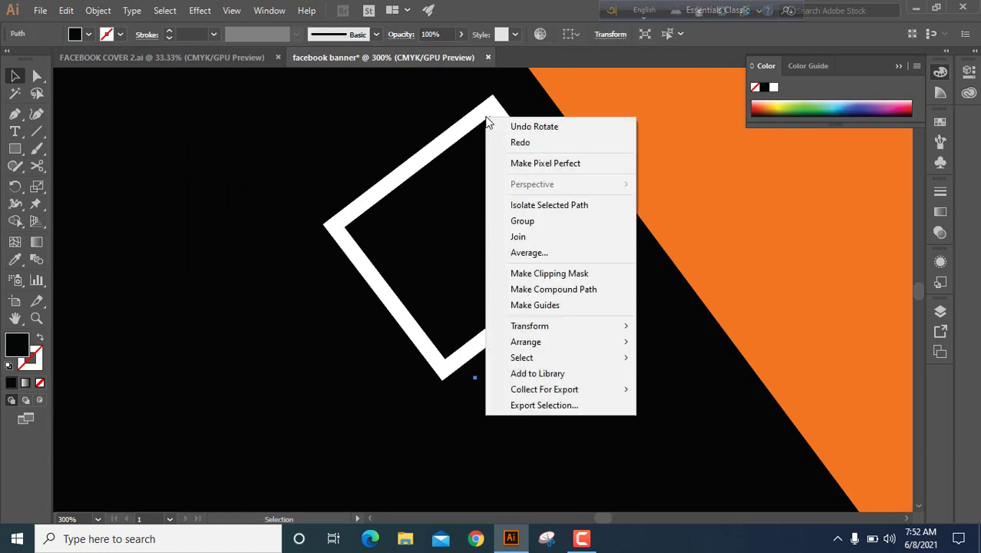
click(442, 150)
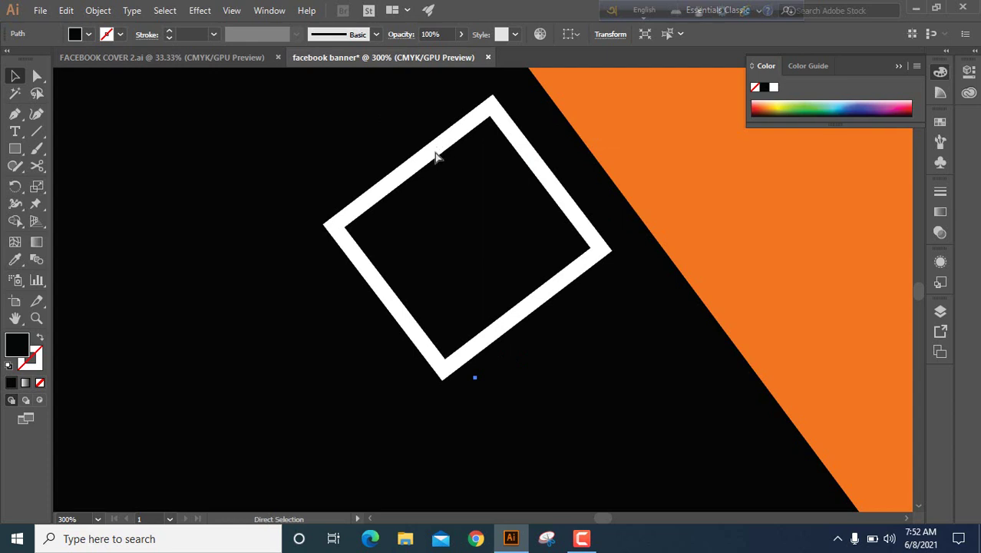
click(435, 157)
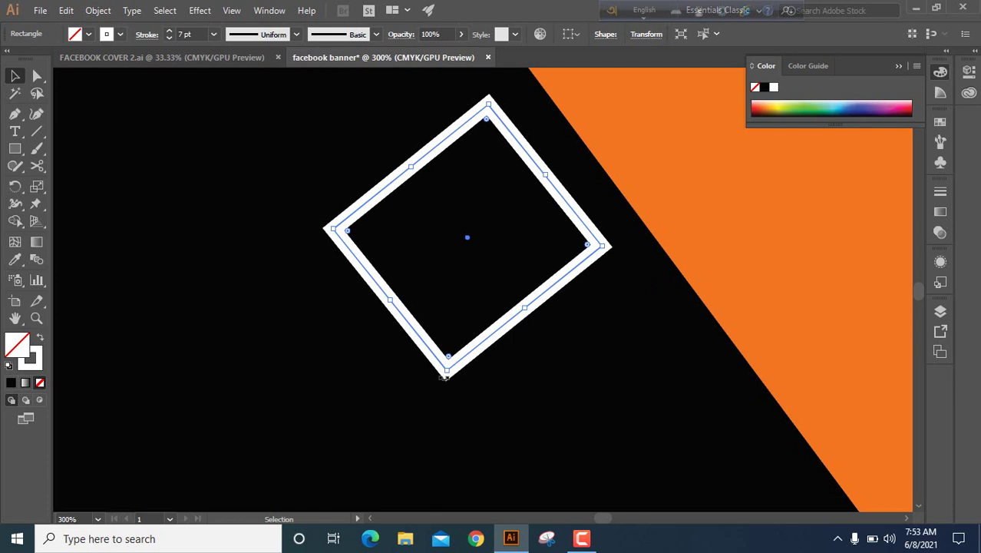
drag(445, 376, 441, 375)
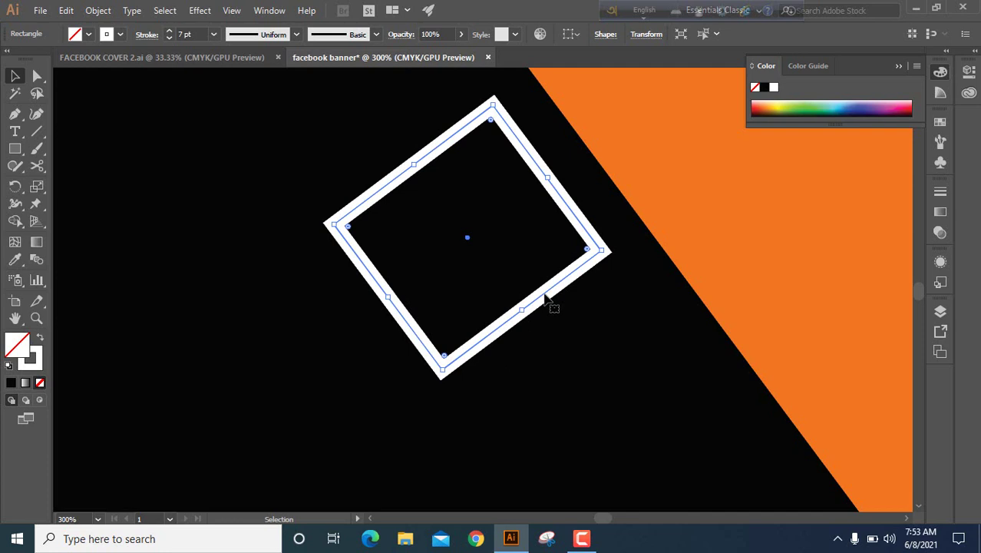
Place a copy of the white diamond beside the original so that it overlaps it and crosses the diagonal onto the orange area
drag(545, 298, 681, 309)
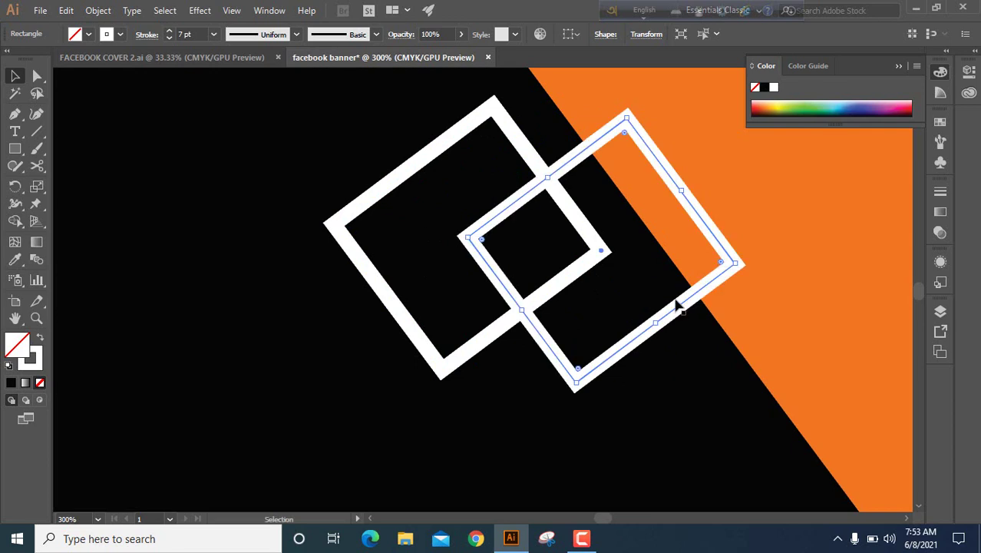
key(ctrl+minus)
scroll(678, 305, down, 1)
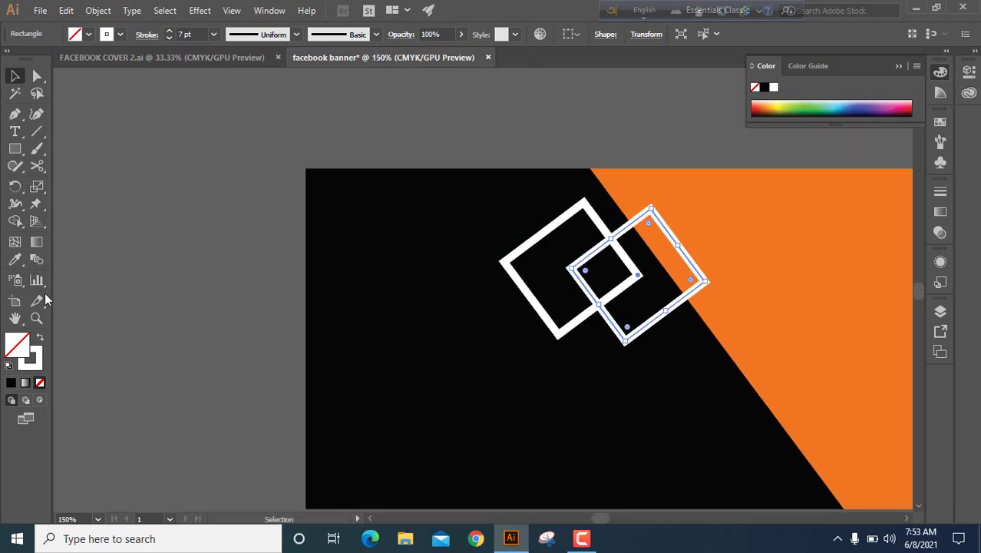
Change the copied diamond's stroke colour to teal 0AC6B3 and deselect it
double_click(34, 369)
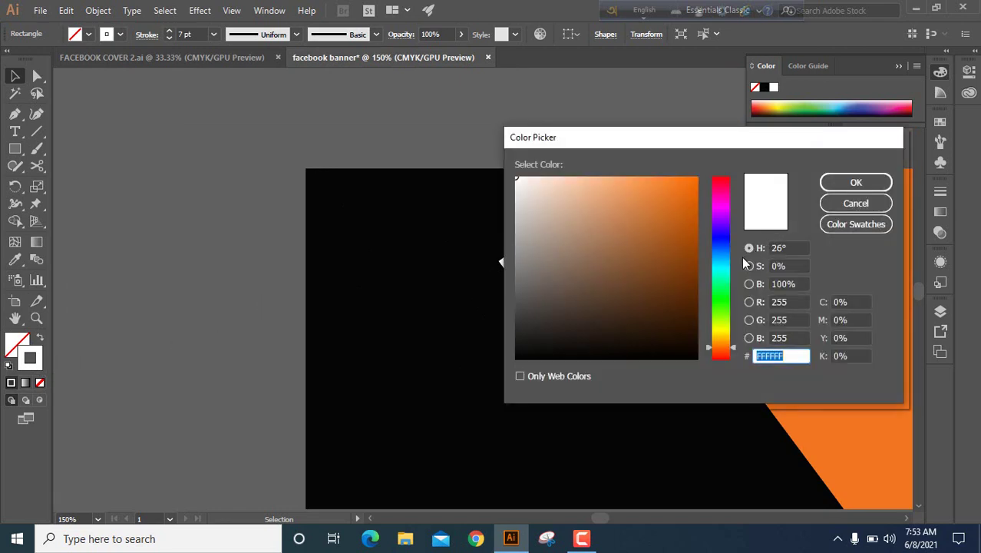
click(714, 271)
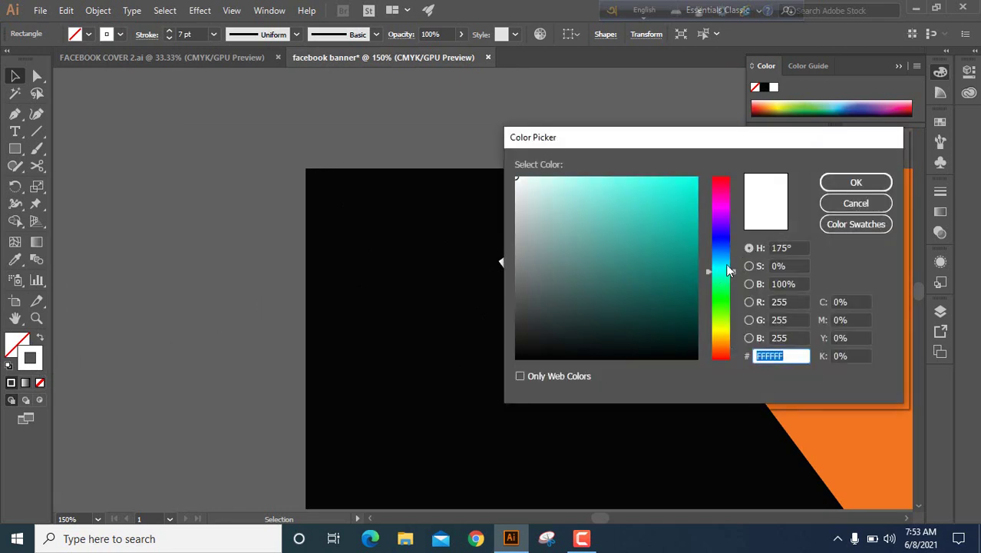
click(690, 217)
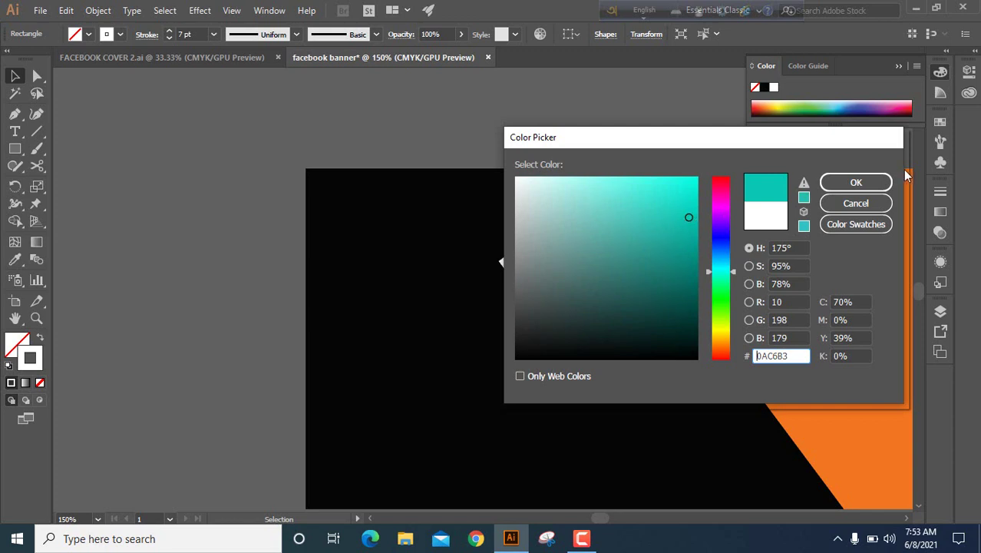
click(857, 182)
key(space)
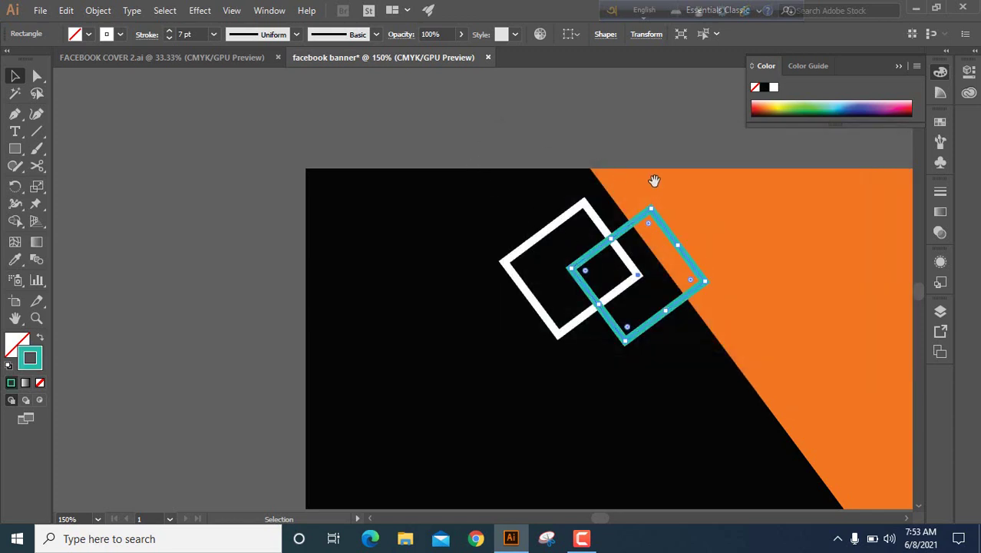
mouse_move(656, 182)
mouse_down()
mouse_move(453, 157)
mouse_move(432, 184)
mouse_up()
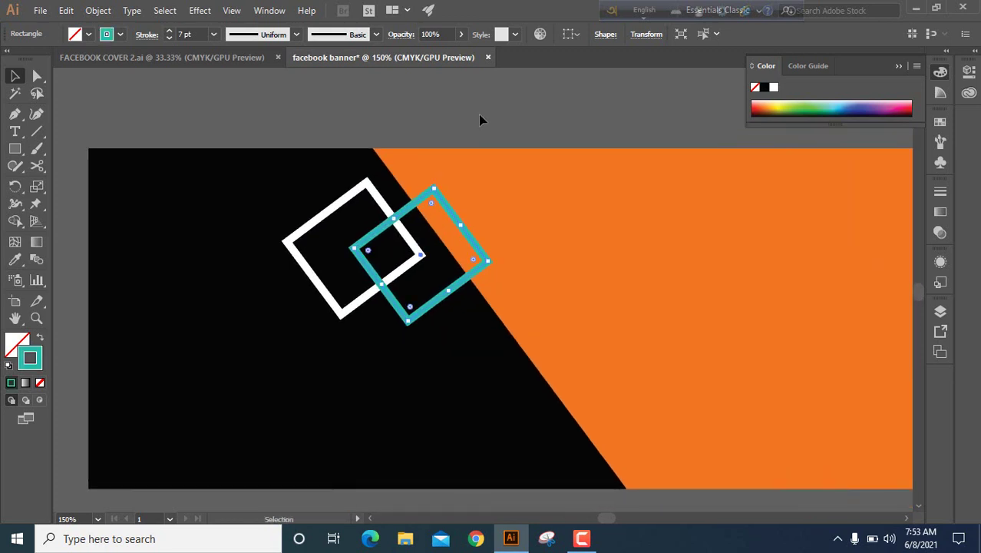
click(479, 119)
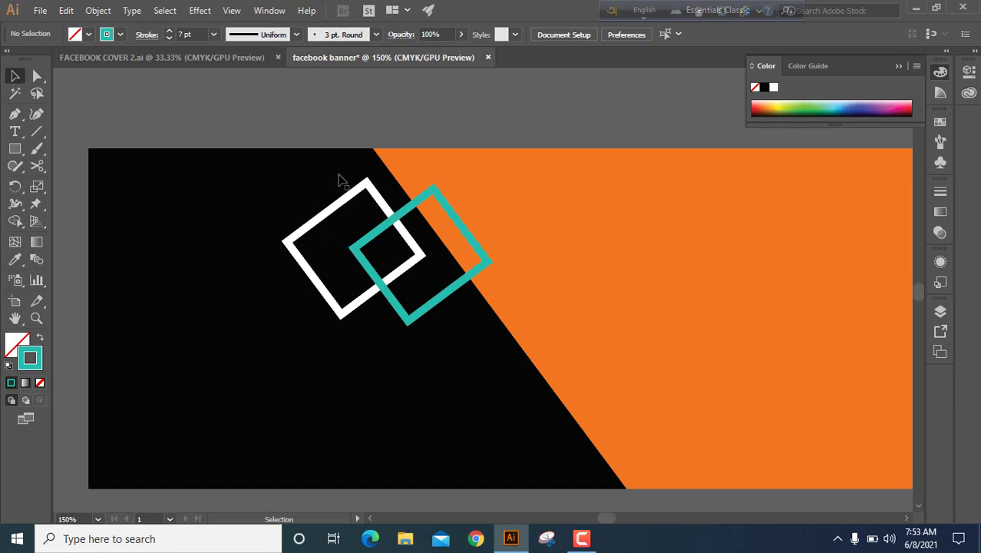
Draw a circle about 75 px in diameter on the empty canvas to the left of the banner
key(space)
drag(327, 149, 464, 167)
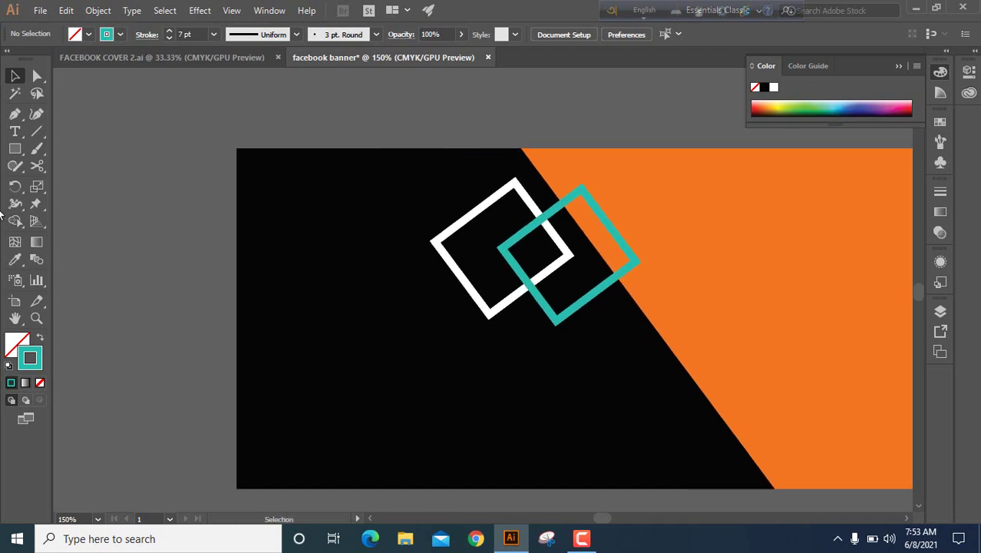
click(19, 160)
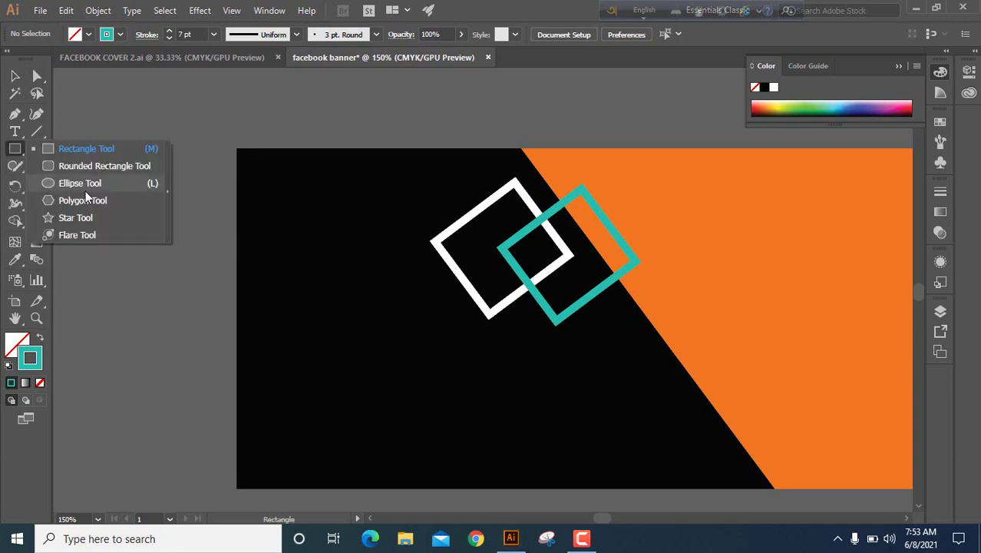
click(83, 186)
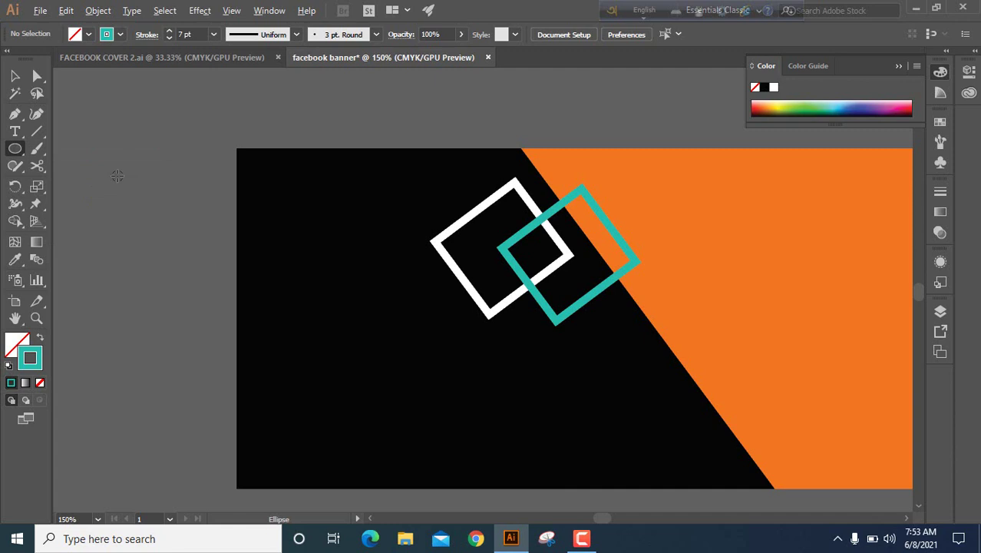
drag(118, 176, 127, 214)
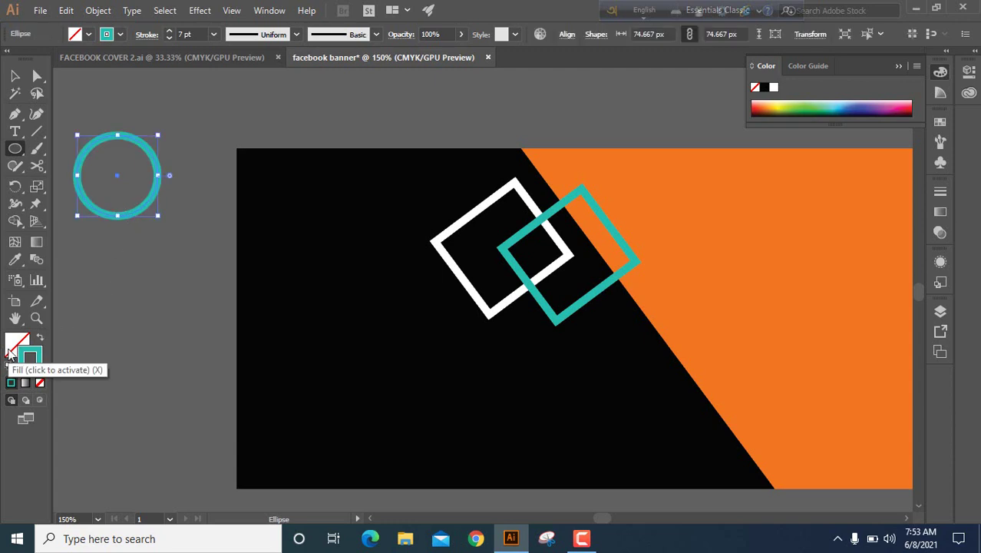
Fill the circle with red FC001F and remove its stroke
click(10, 351)
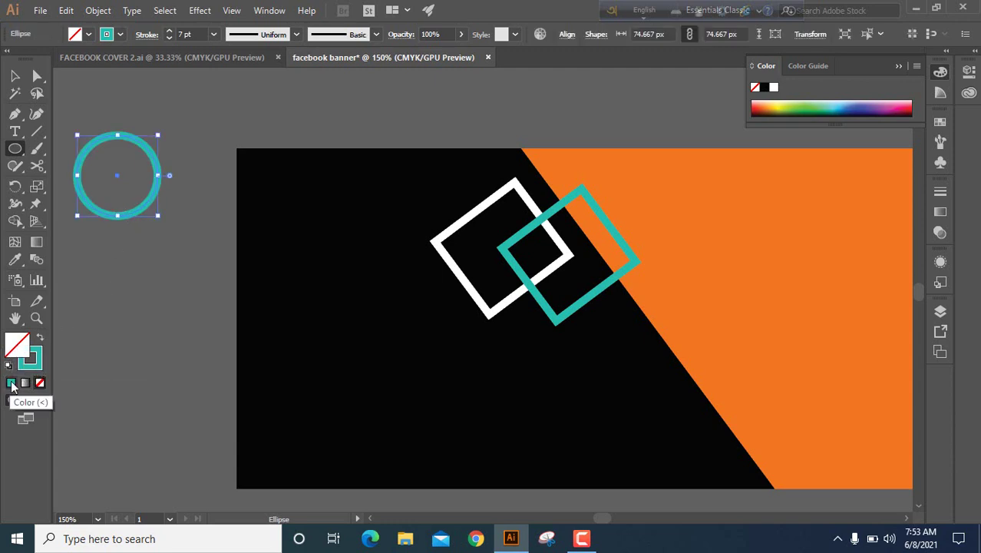
click(11, 384)
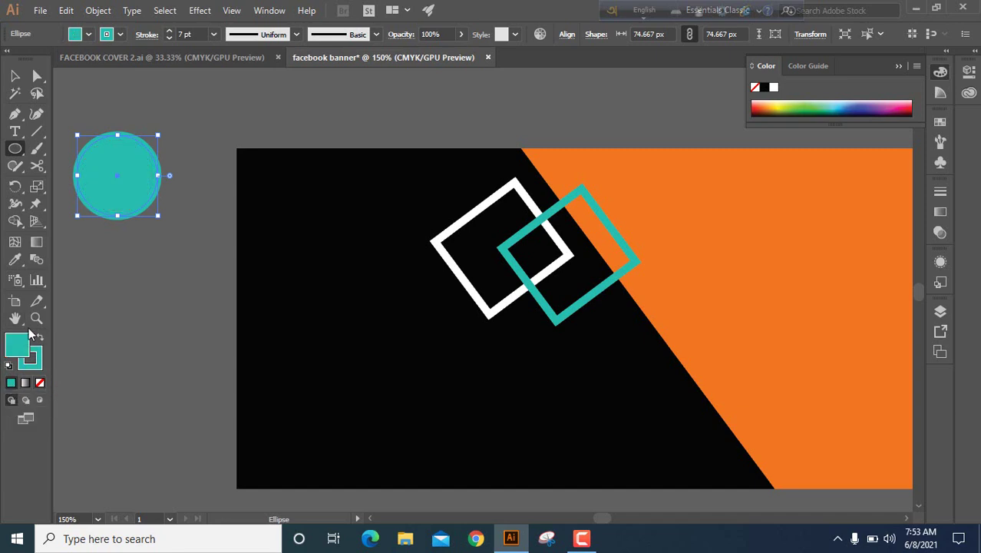
double_click(17, 349)
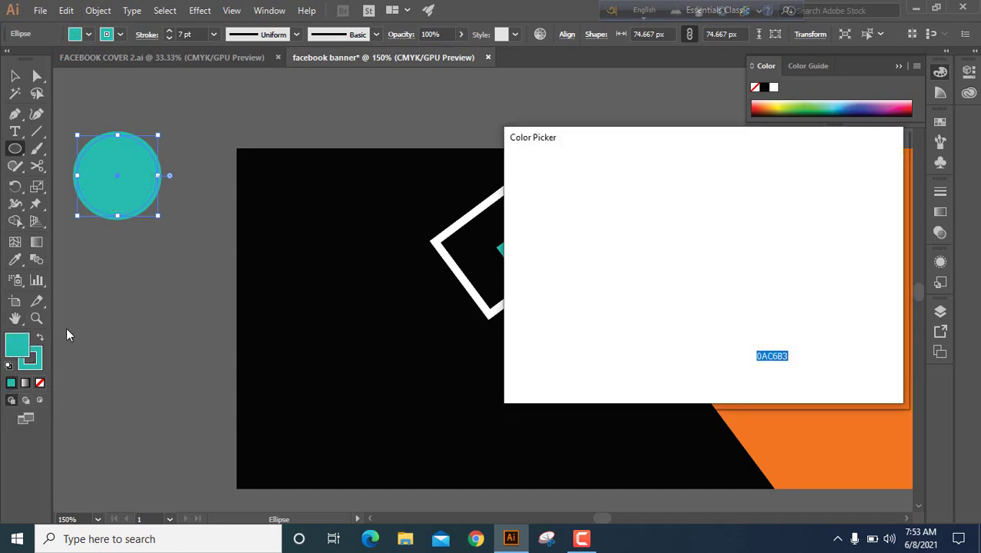
mouse_move(720, 184)
mouse_down()
mouse_move(686, 178)
mouse_move(729, 176)
mouse_up()
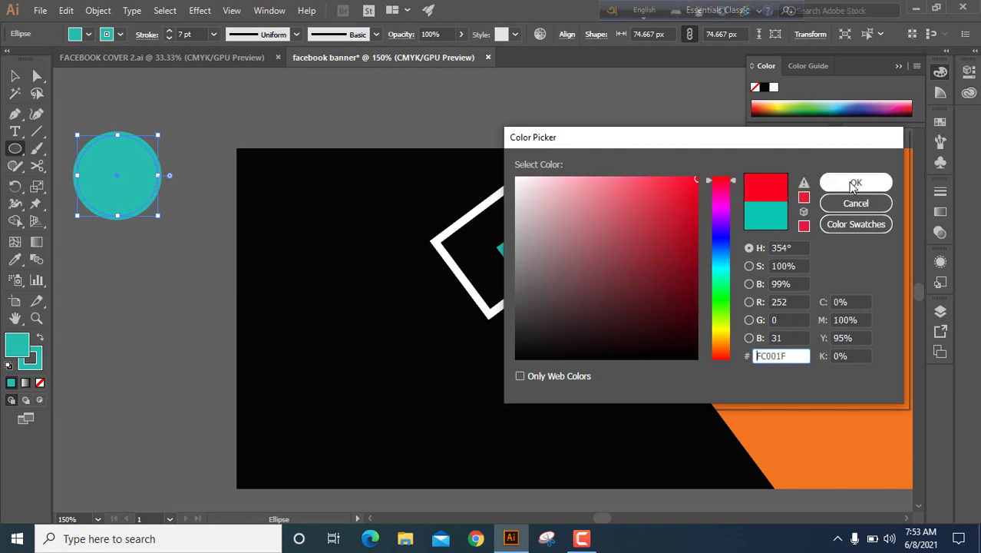
click(856, 183)
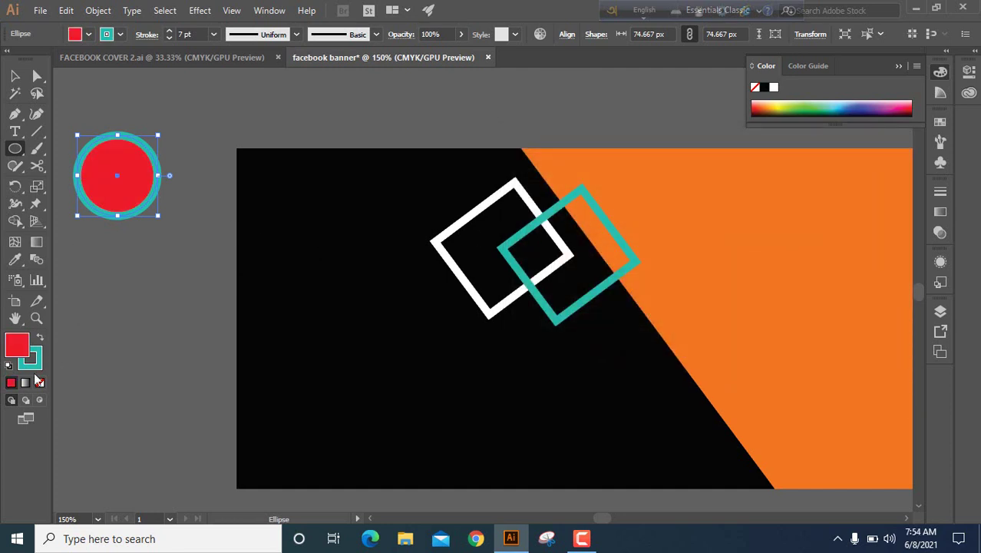
click(40, 382)
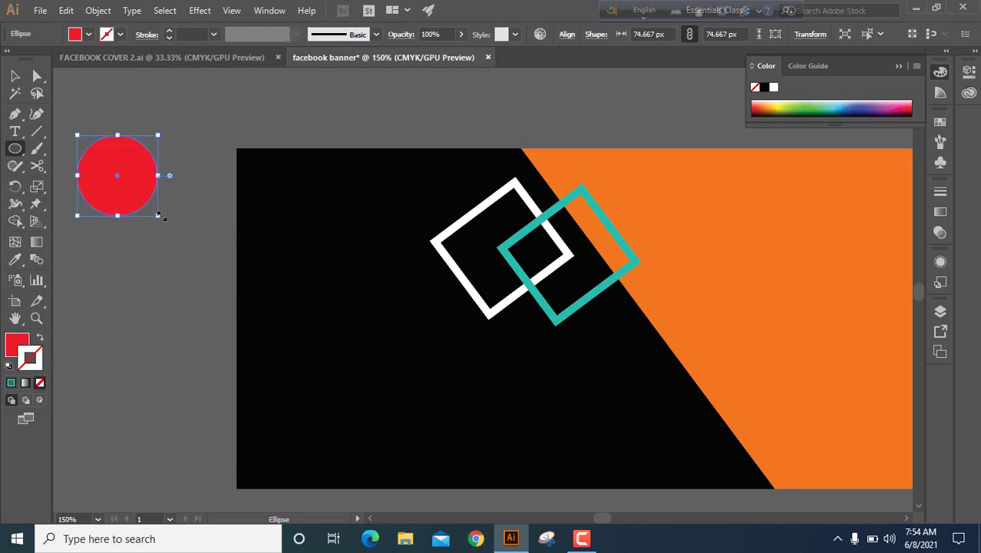
Enlarge the red circle to about 88 px and move it onto the diagonal, over the teal diamond's right corner
drag(158, 215, 165, 223)
click(128, 201)
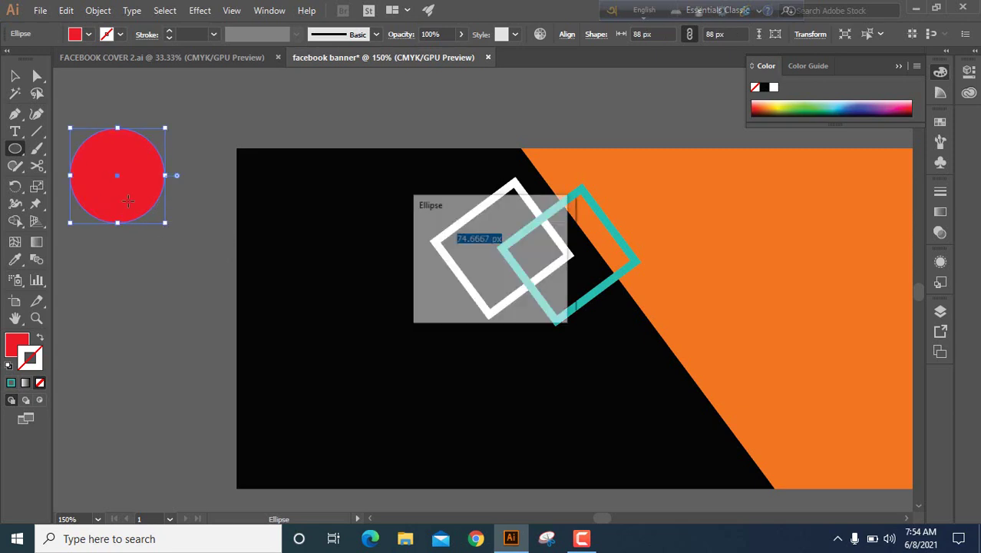
key(Escape)
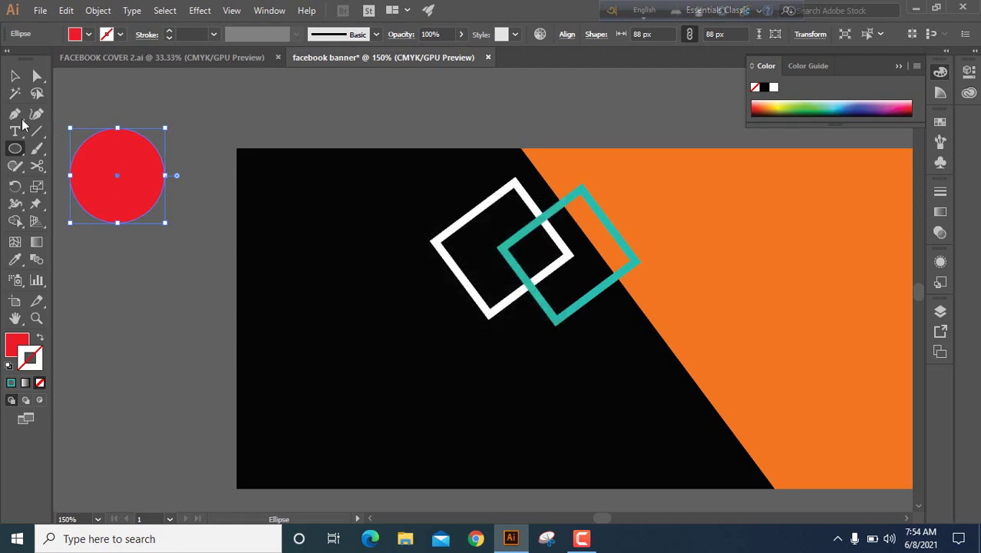
click(15, 75)
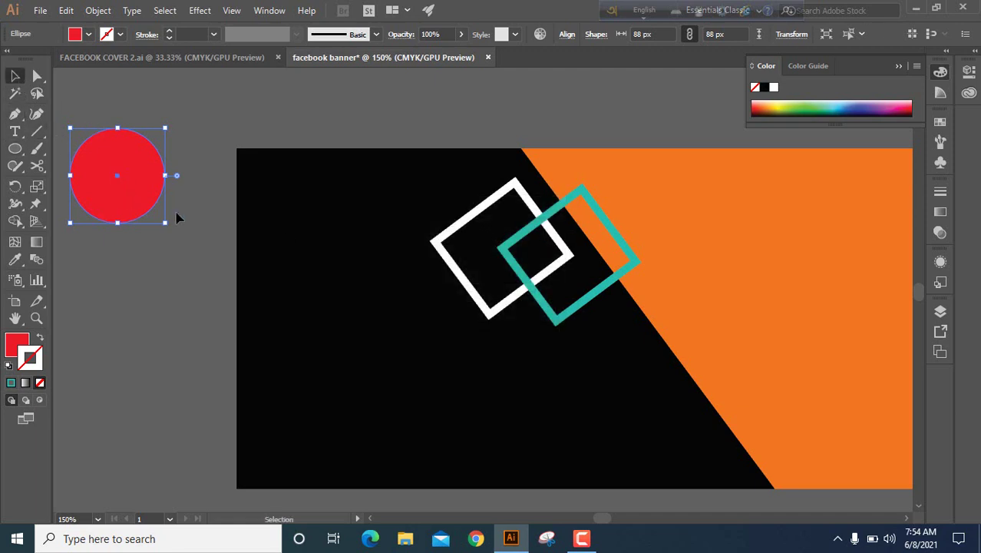
drag(126, 185, 636, 306)
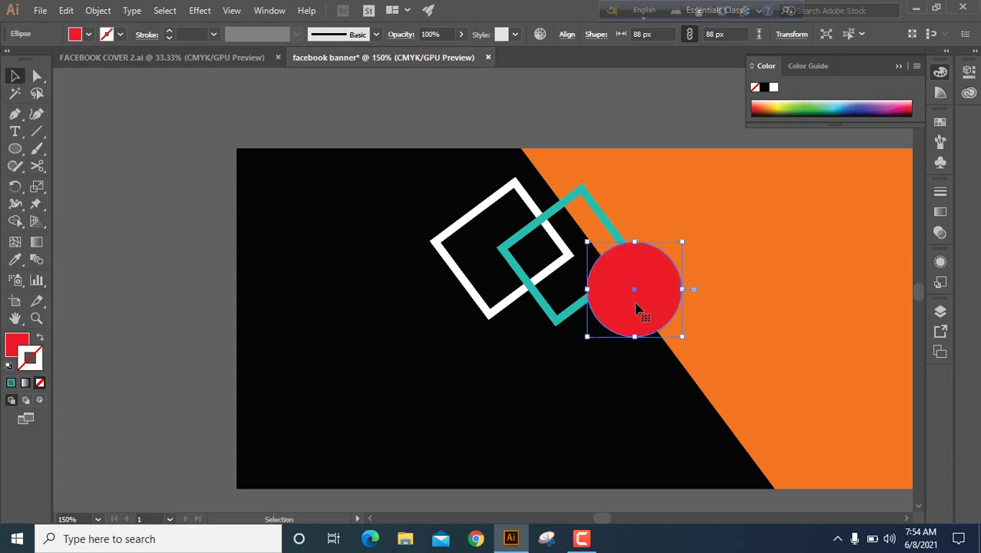
click(315, 90)
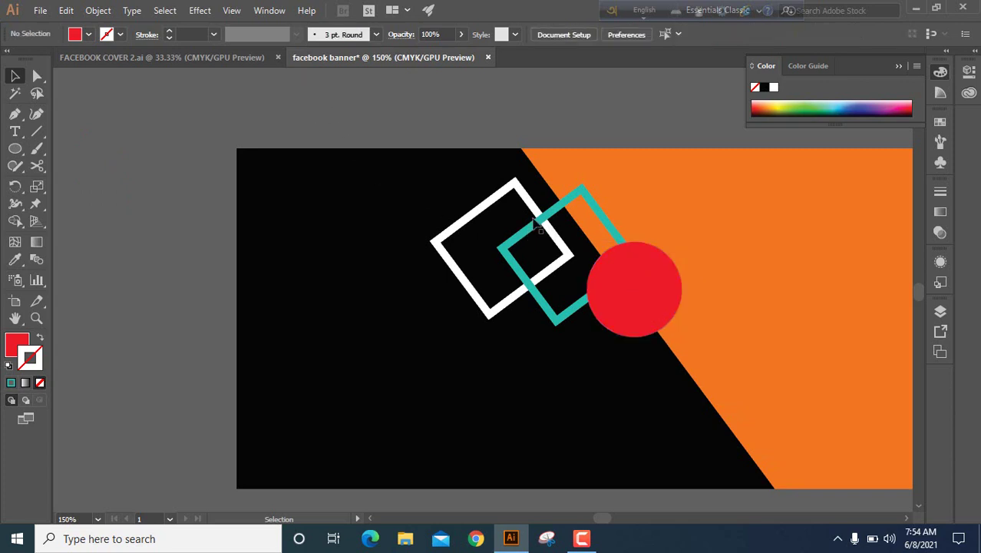
Apply a Multiply drop shadow with 75% opacity, 7 px X and Y offsets and 5 px blur to the teal diamond, and deselect it
click(555, 209)
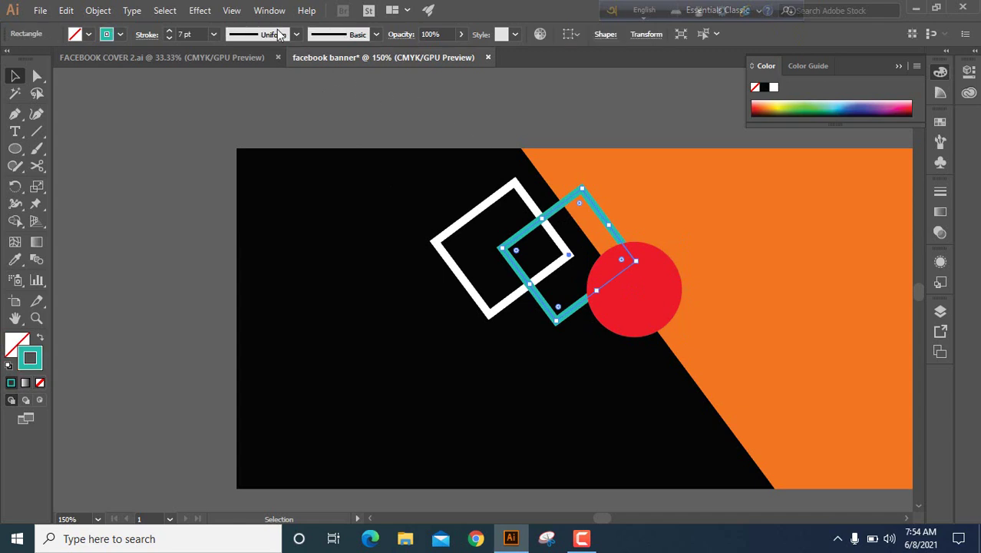
click(204, 10)
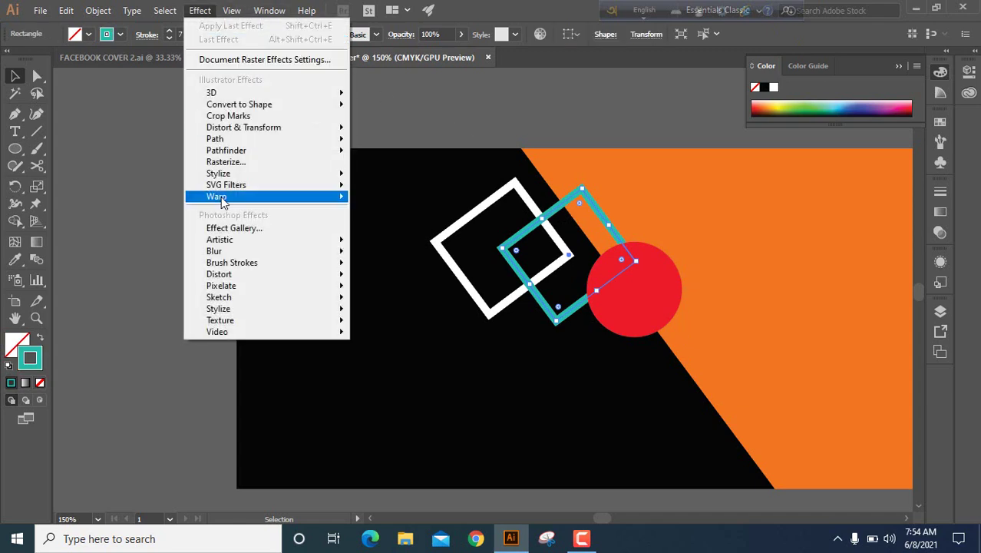
mouse_move(235, 175)
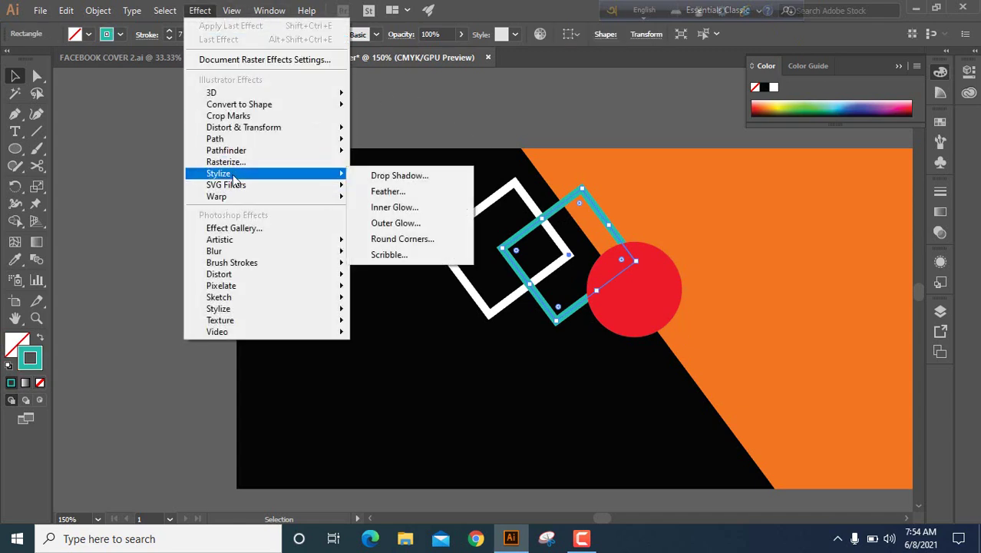
click(400, 176)
click(744, 298)
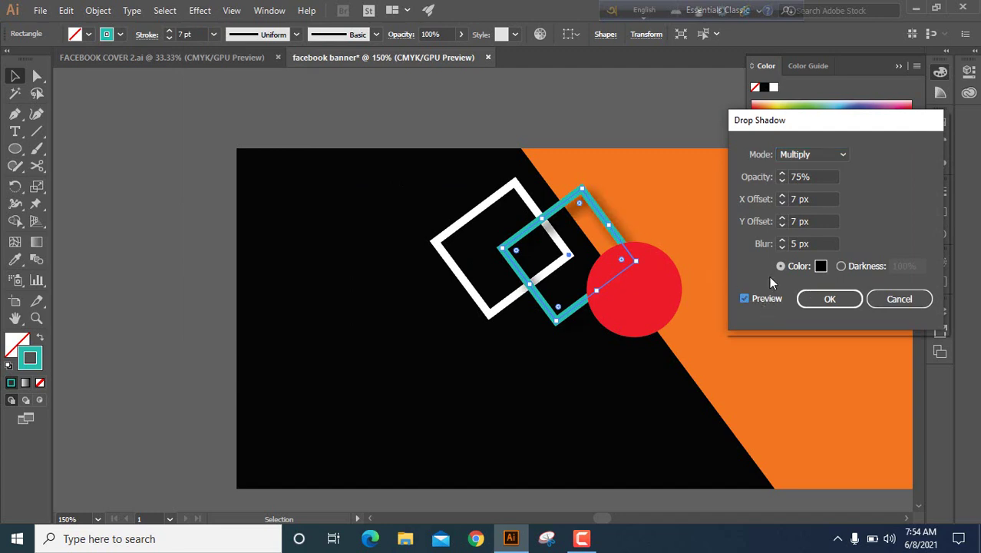
click(828, 298)
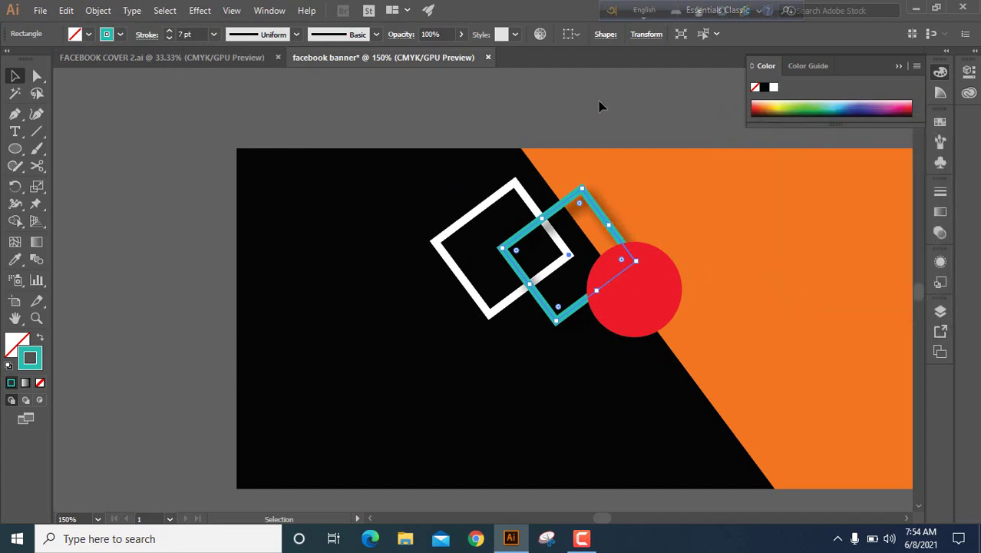
click(617, 136)
Duplicate the red circle almost exactly on top of itself and change the copy's fill to light blue
click(642, 280)
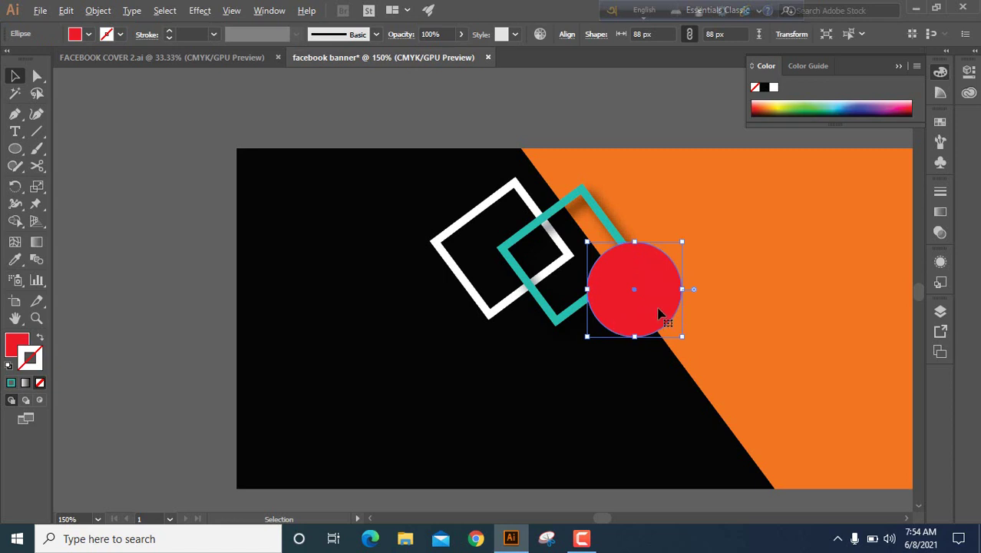
drag(659, 309, 663, 313)
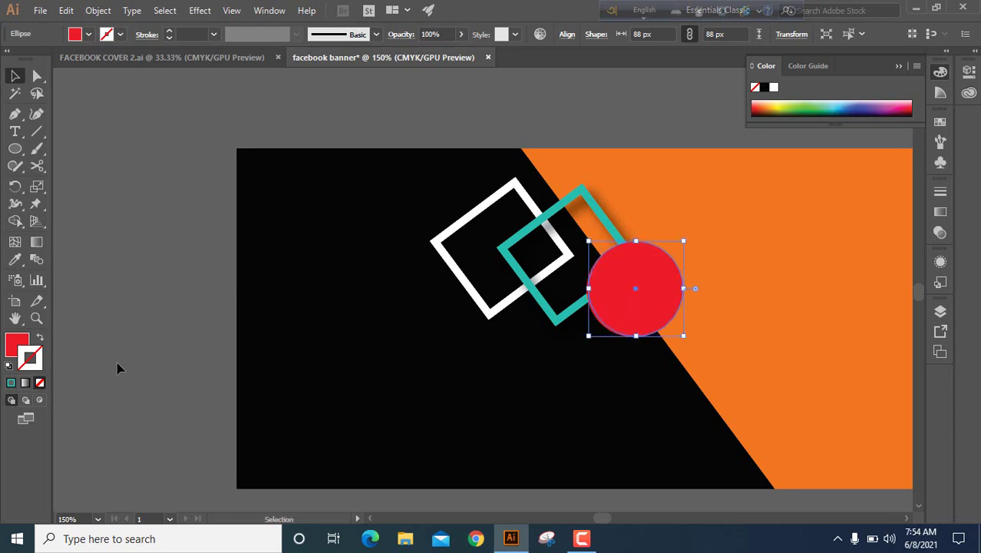
double_click(15, 344)
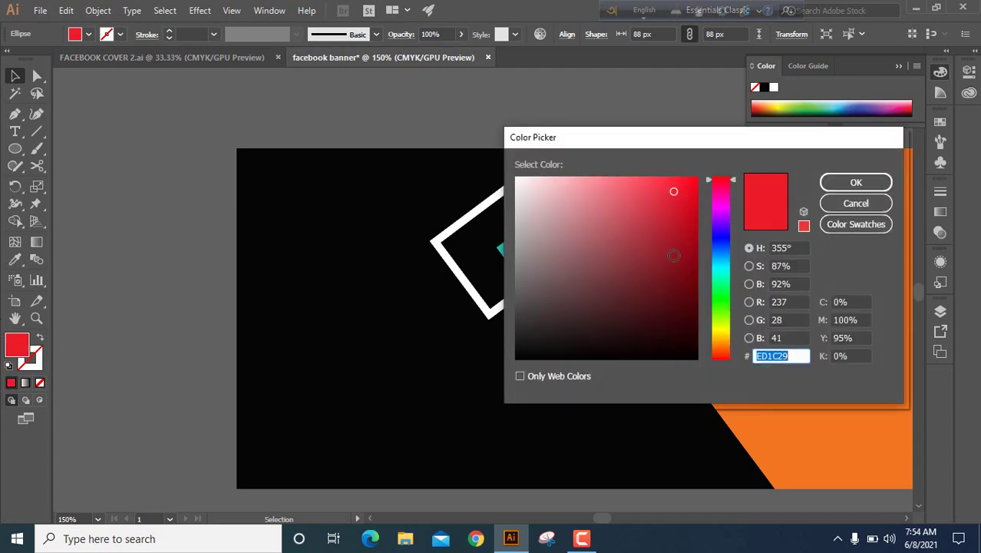
click(719, 263)
click(854, 182)
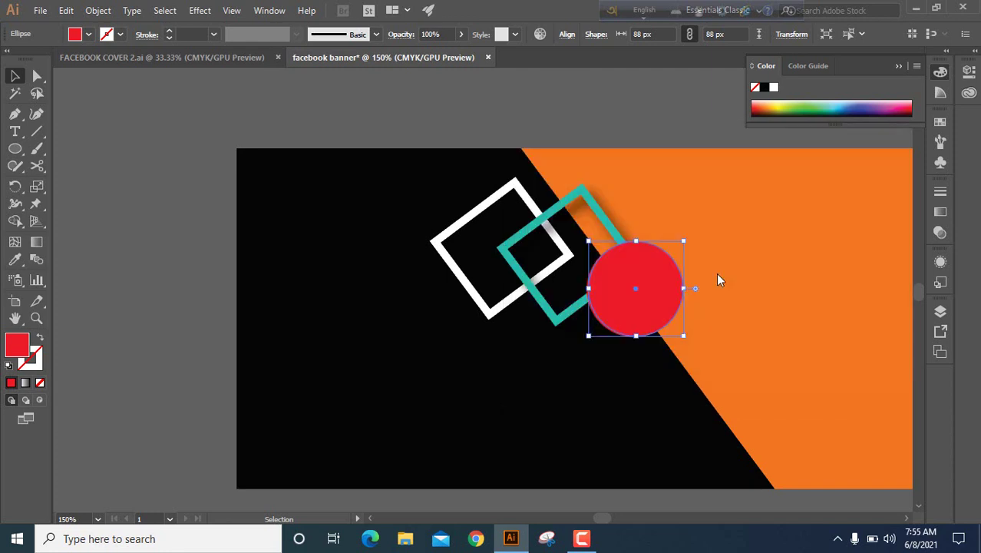
Turn the blue circle copy into an outline with a light blue stroke and no fill
click(22, 364)
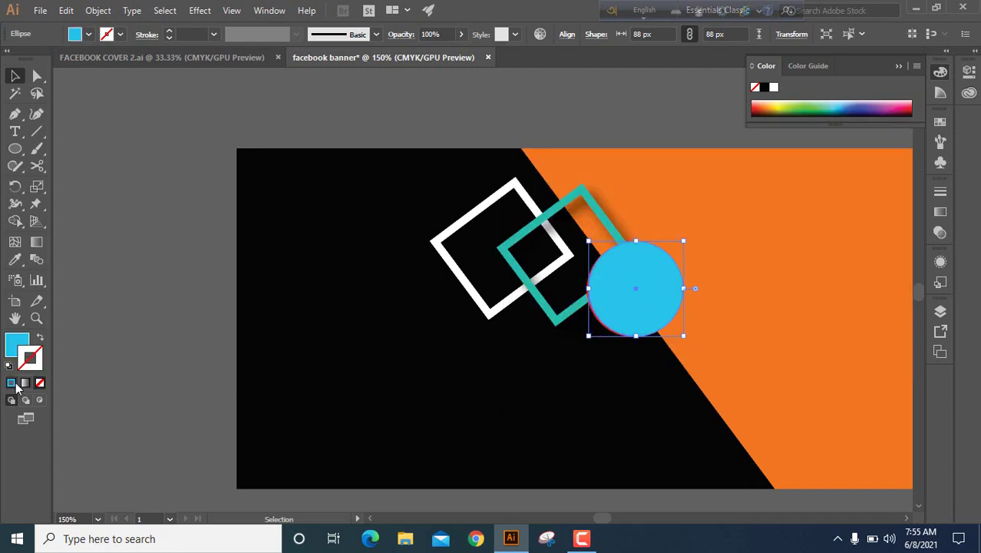
click(13, 382)
click(16, 344)
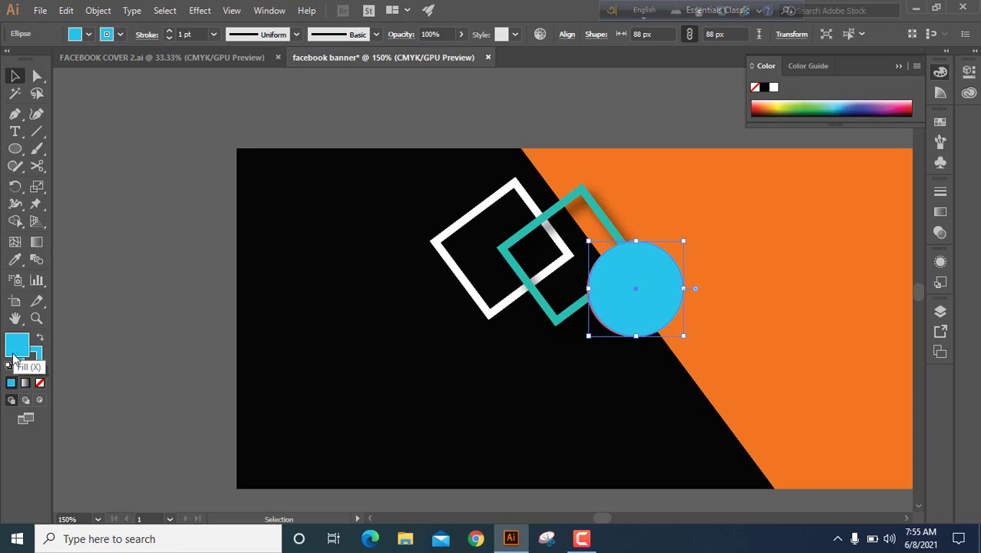
click(39, 383)
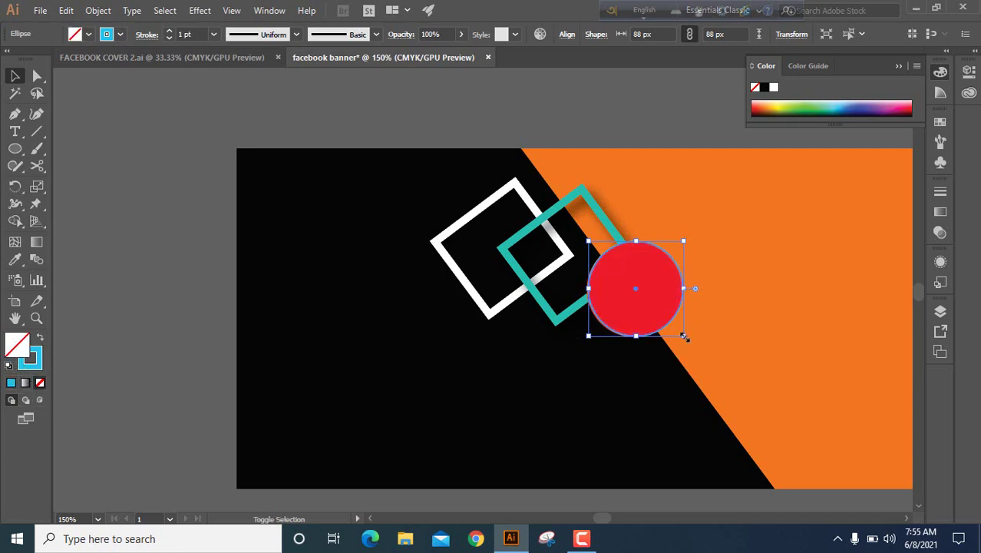
Enlarge the blue ring from its centre to 100 px in diameter and set its stroke weight to 3 pt
mouse_move(684, 337)
mouse_down()
mouse_move(693, 353)
mouse_move(690, 343)
mouse_up()
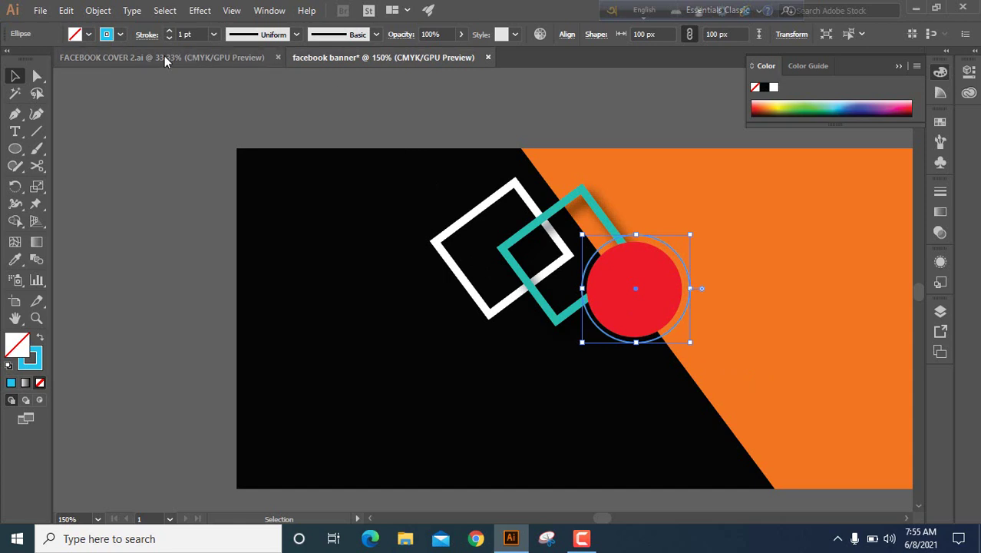
click(213, 36)
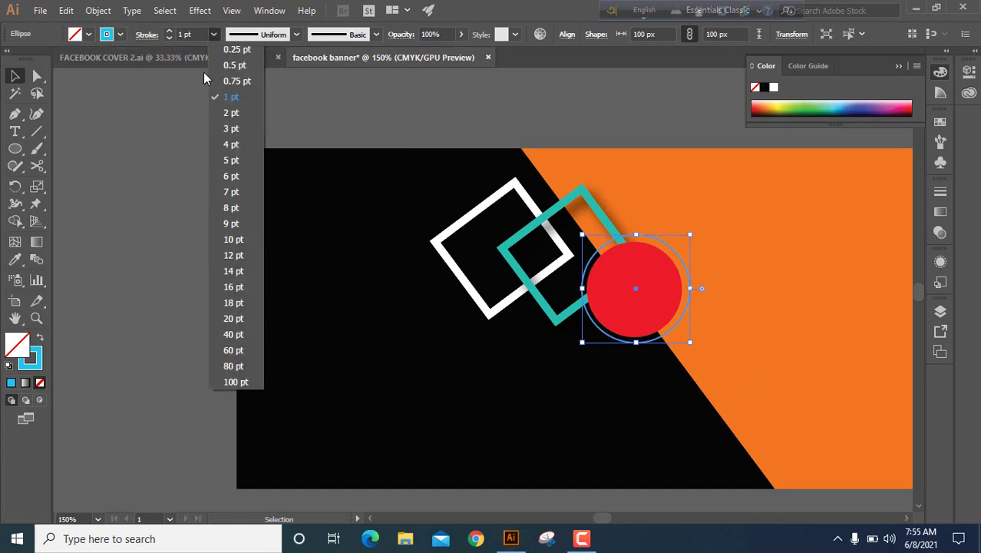
click(232, 144)
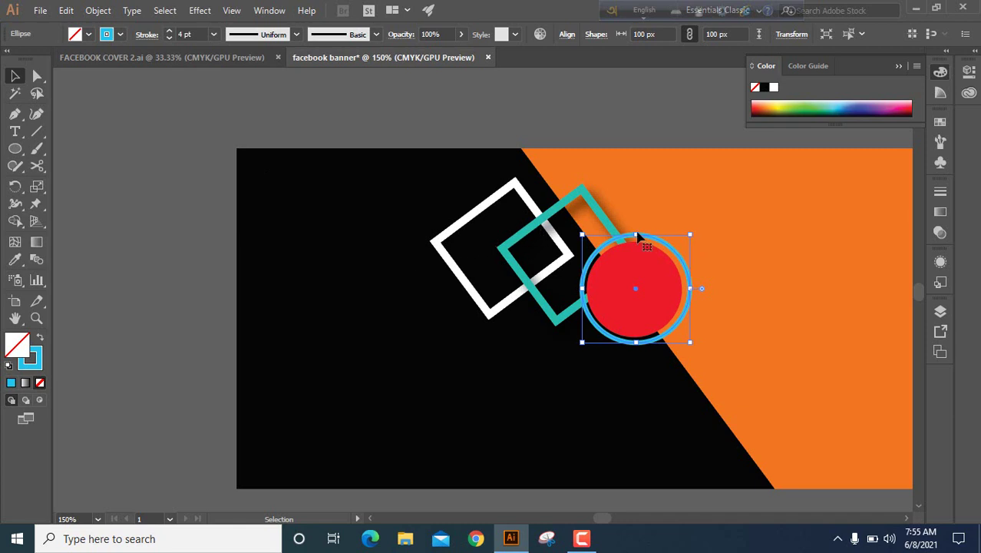
click(221, 203)
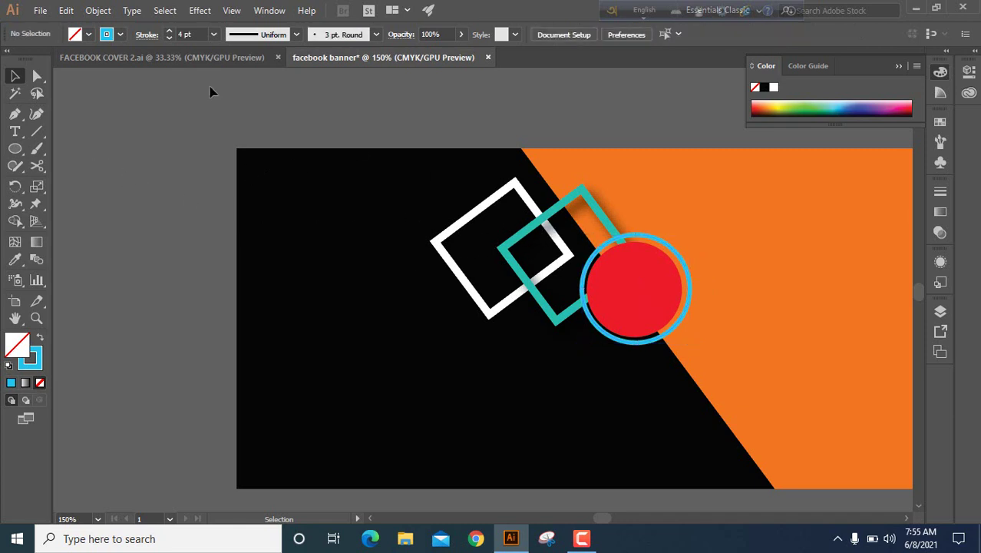
click(649, 242)
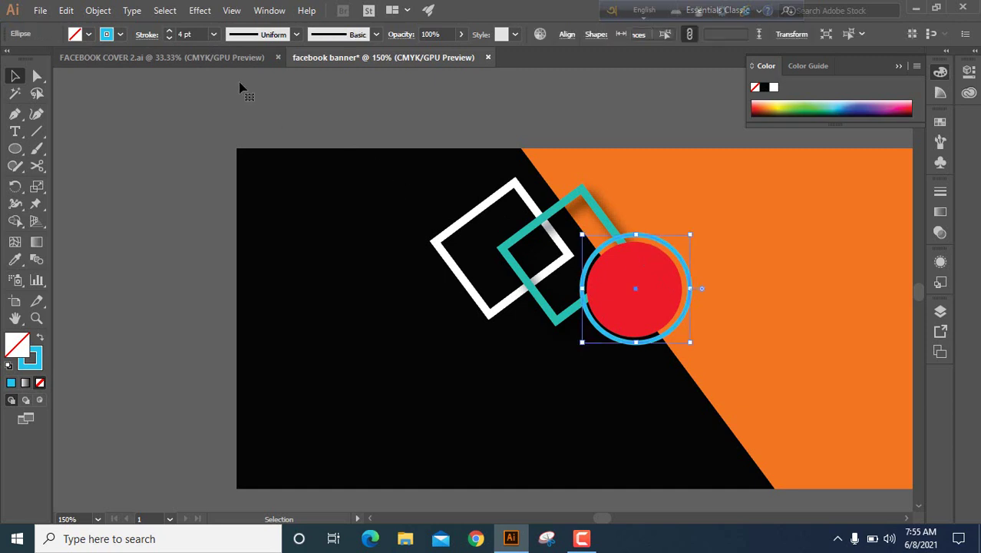
click(213, 34)
click(231, 128)
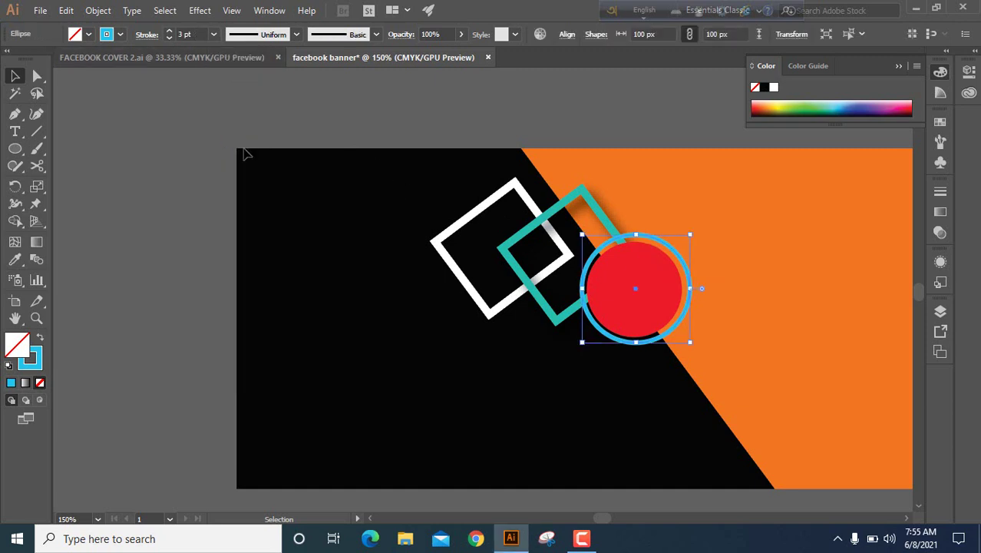
Cut the blue ring with Scissors where it crosses the teal diamond and the lower diagonal edge, and delete the part over the black side
scroll(631, 222, up, 2)
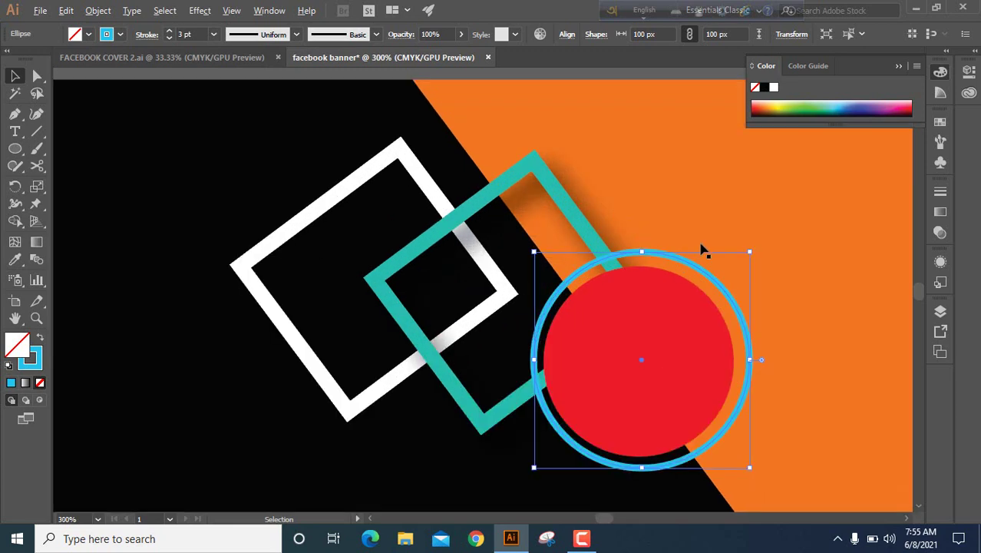
drag(704, 250, 604, 153)
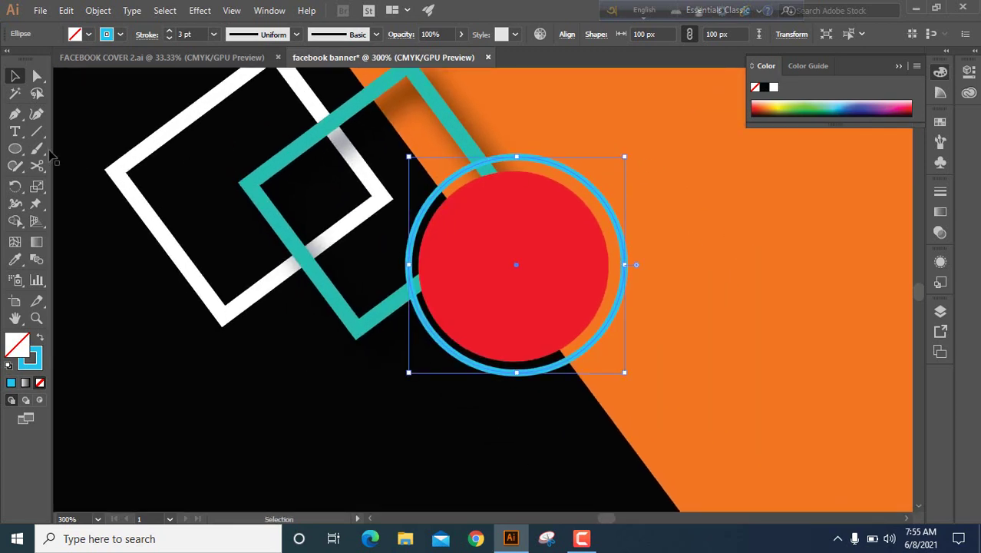
click(33, 168)
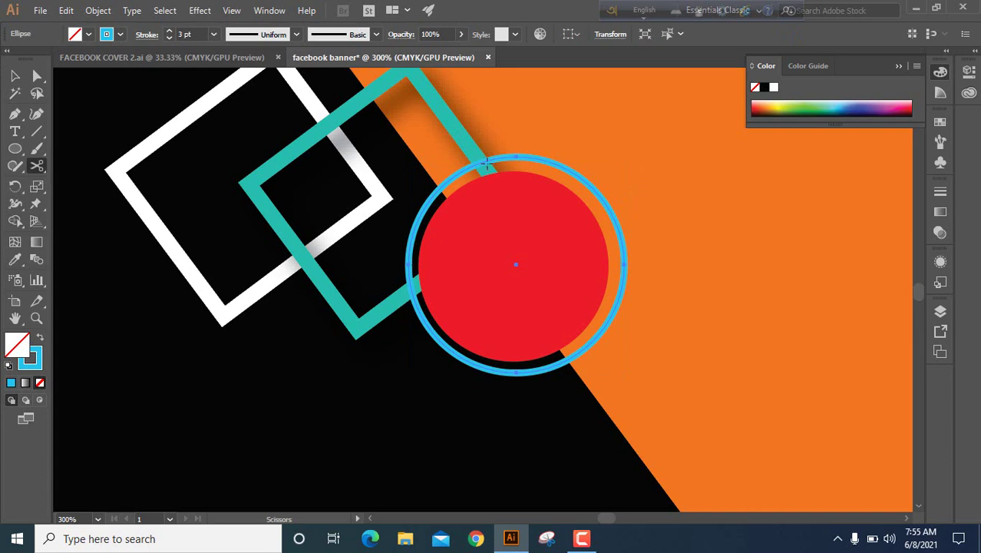
click(489, 161)
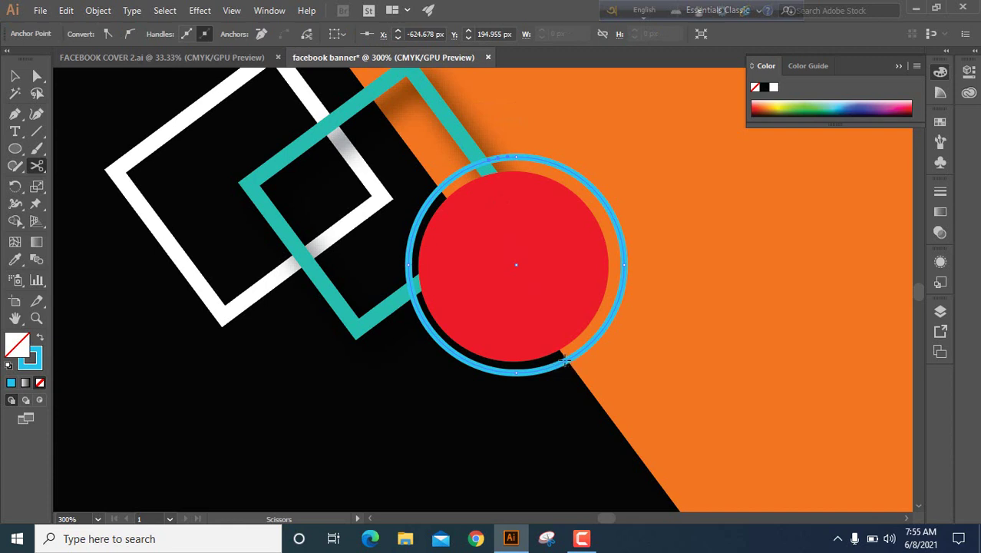
click(566, 360)
click(14, 76)
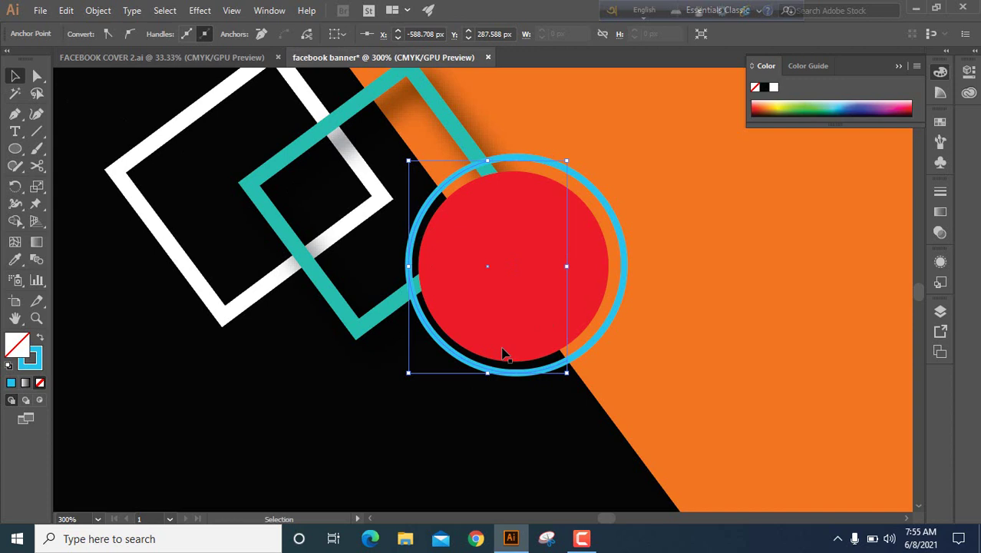
click(486, 374)
key(Delete)
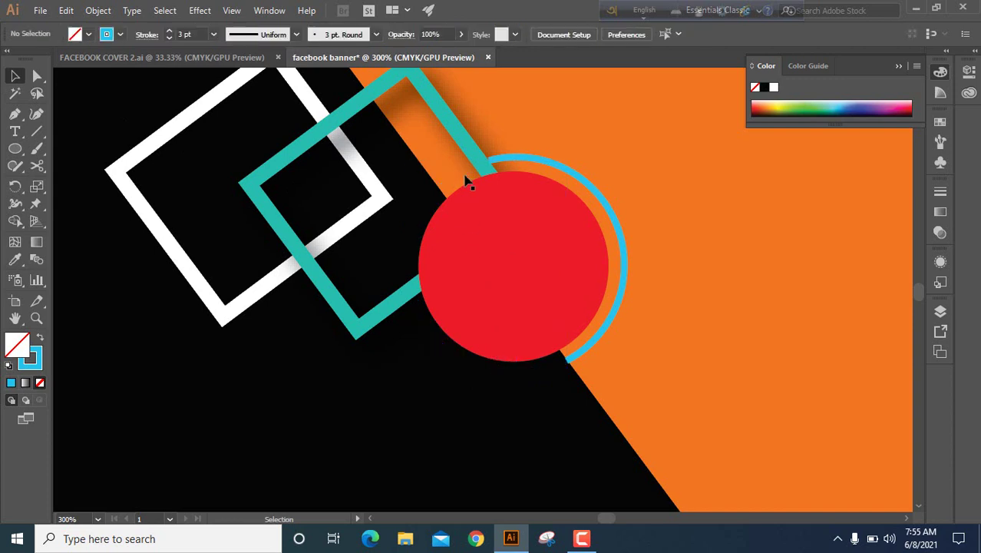
Nudge the blue arc slightly left and apply a Multiply drop shadow with 75% opacity, 7 px offsets and 5 px blur
click(503, 160)
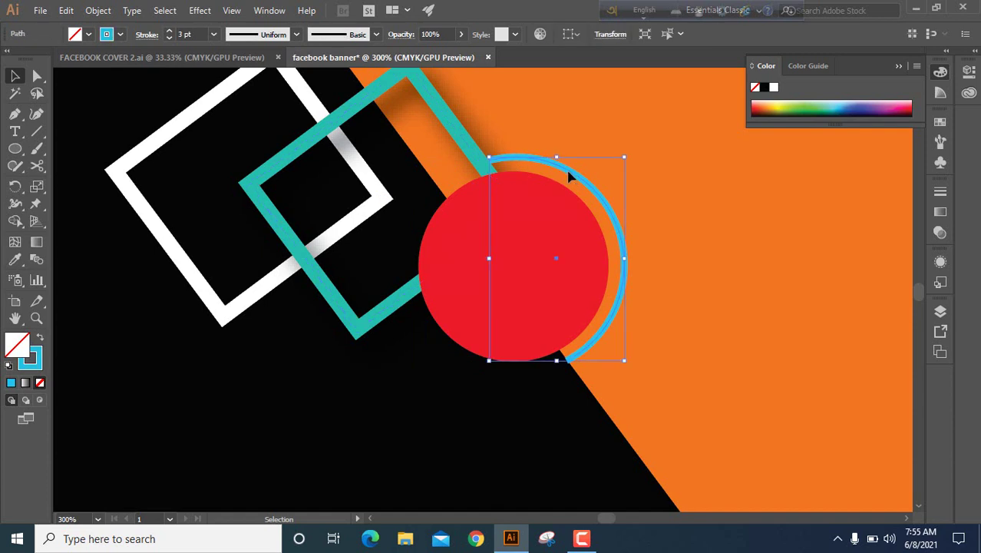
key(Left)
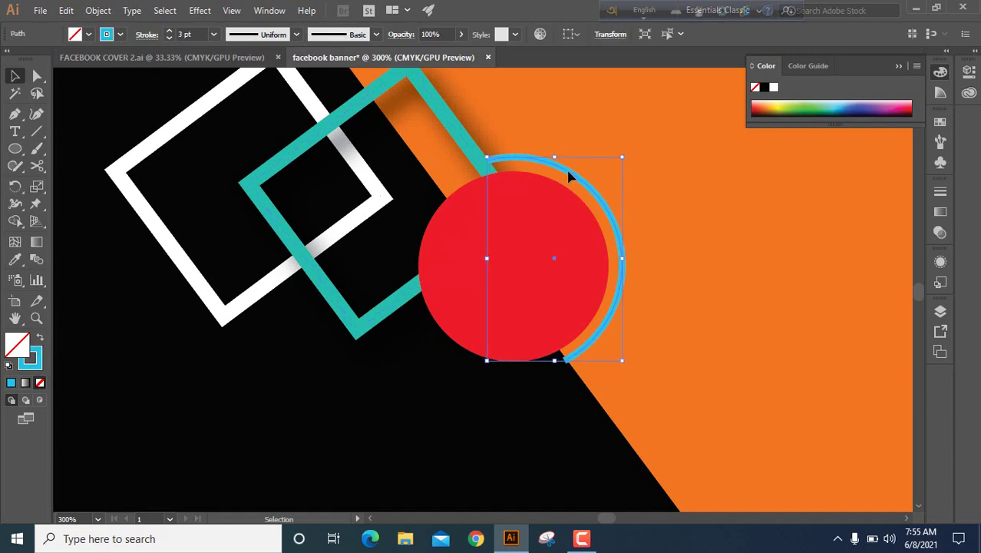
click(202, 10)
mouse_move(231, 181)
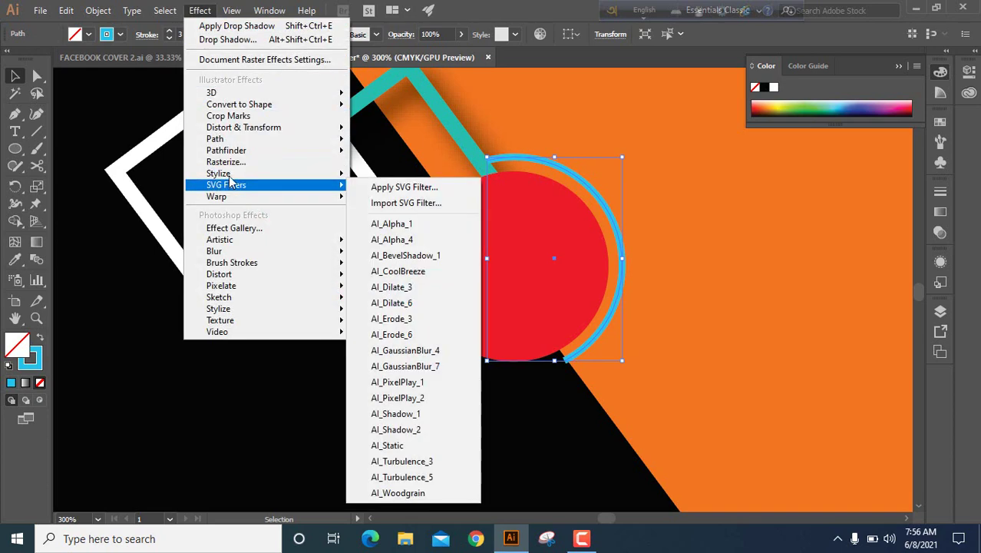
click(415, 178)
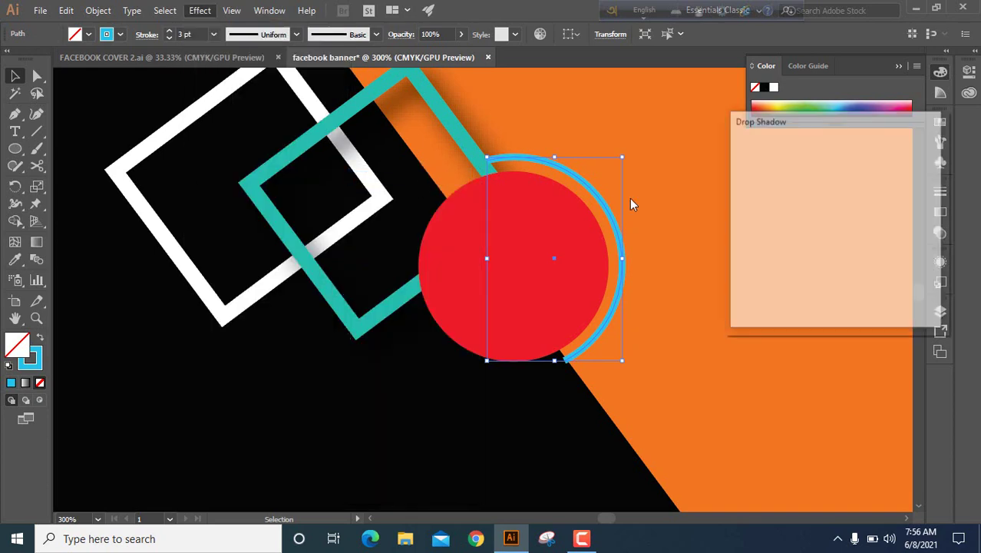
click(743, 298)
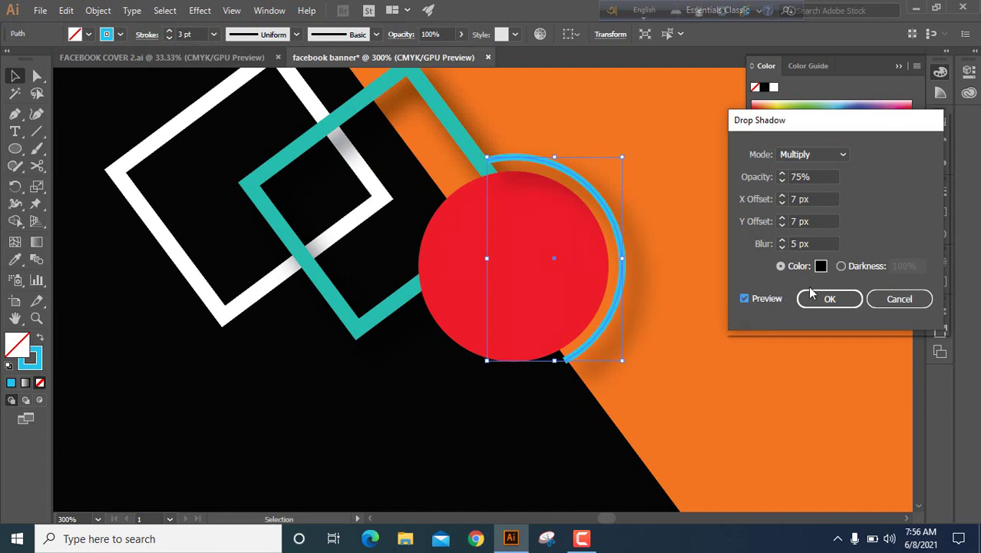
click(827, 300)
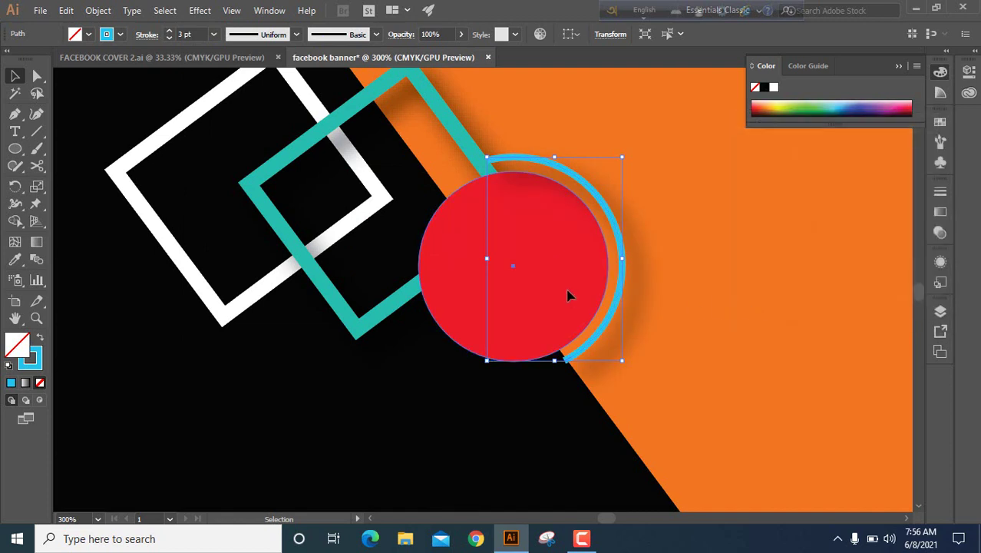
click(476, 313)
click(668, 261)
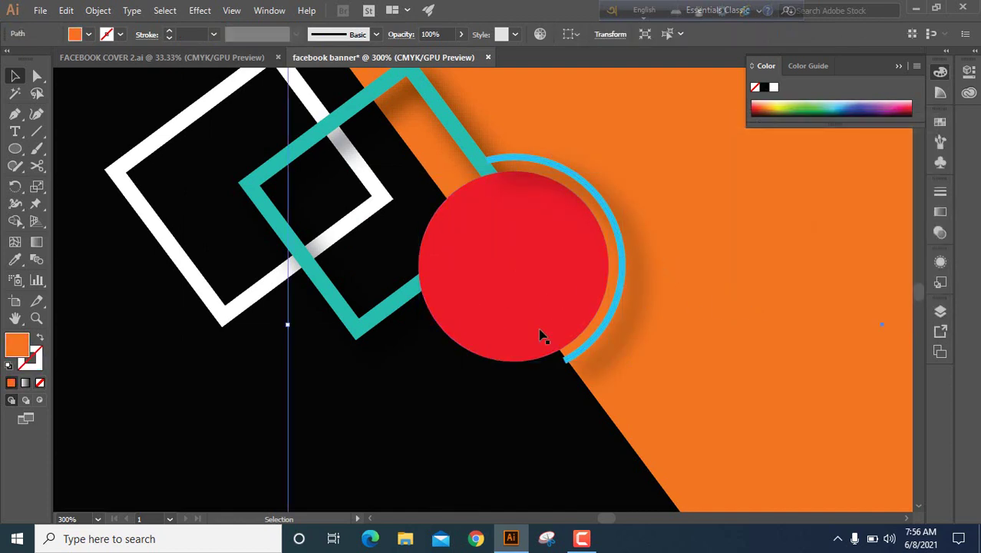
click(424, 382)
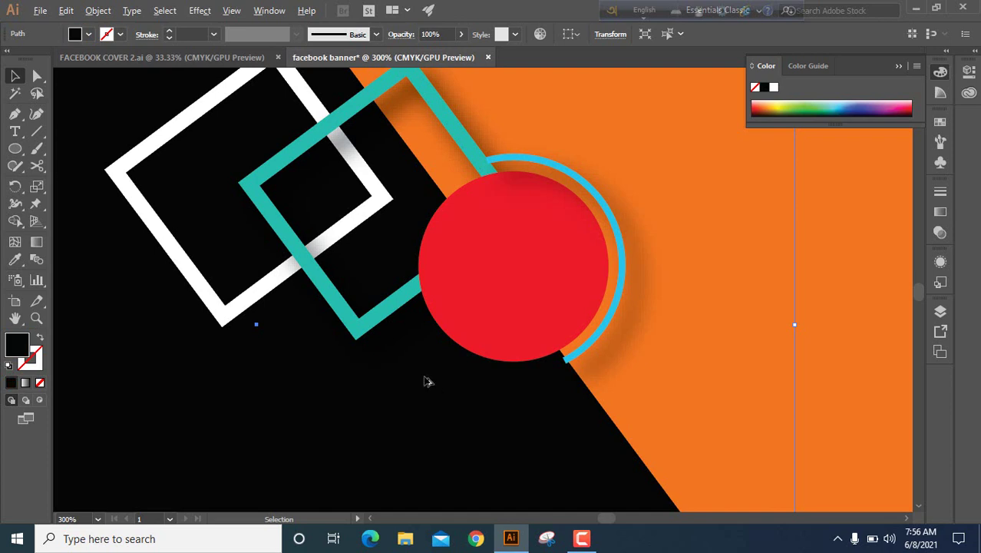
key(ctrl+1)
click(541, 190)
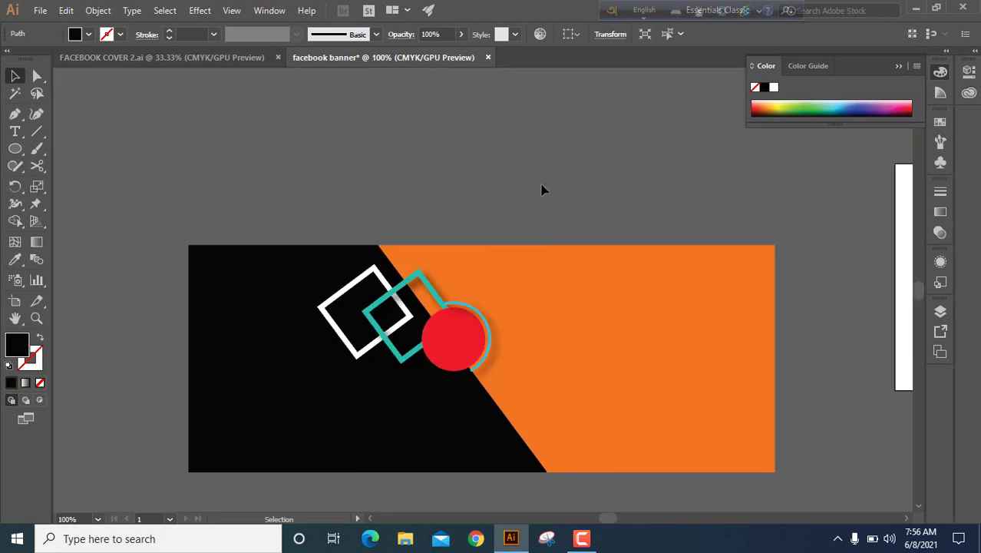
drag(476, 191, 511, 121)
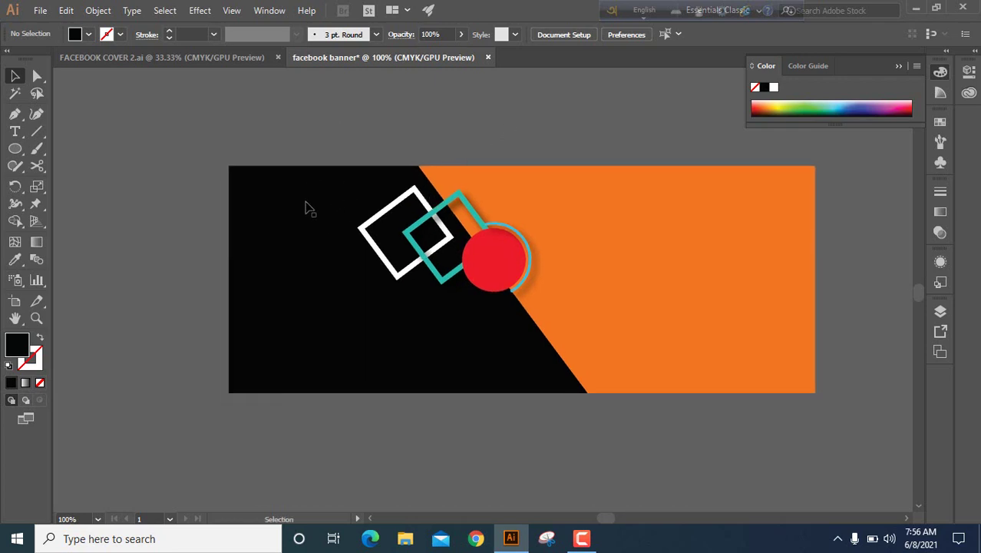
drag(308, 215, 393, 213)
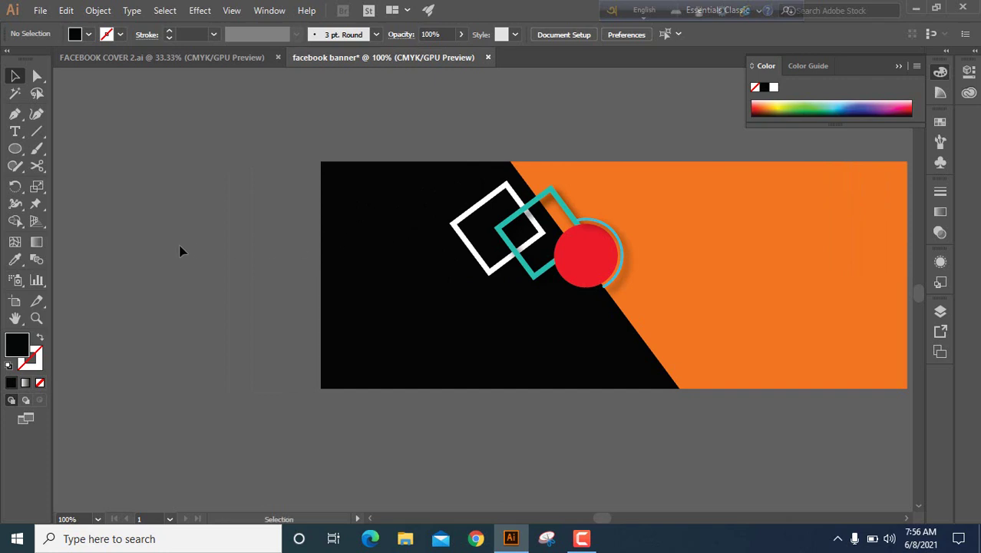
Draw a small filled square on the empty canvas beside the black side of the banner
click(14, 148)
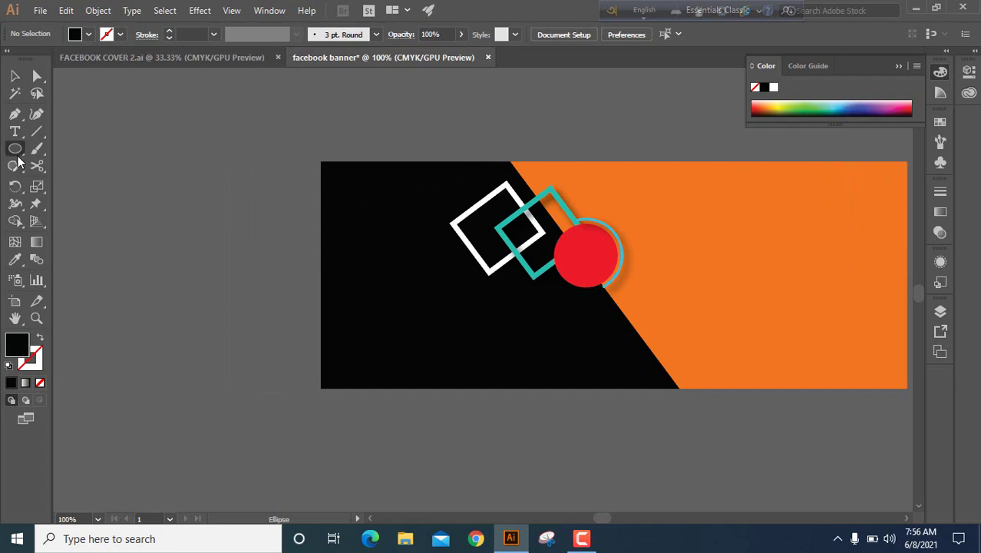
drag(18, 157, 69, 149)
drag(154, 264, 155, 266)
drag(153, 260, 155, 264)
drag(152, 264, 149, 267)
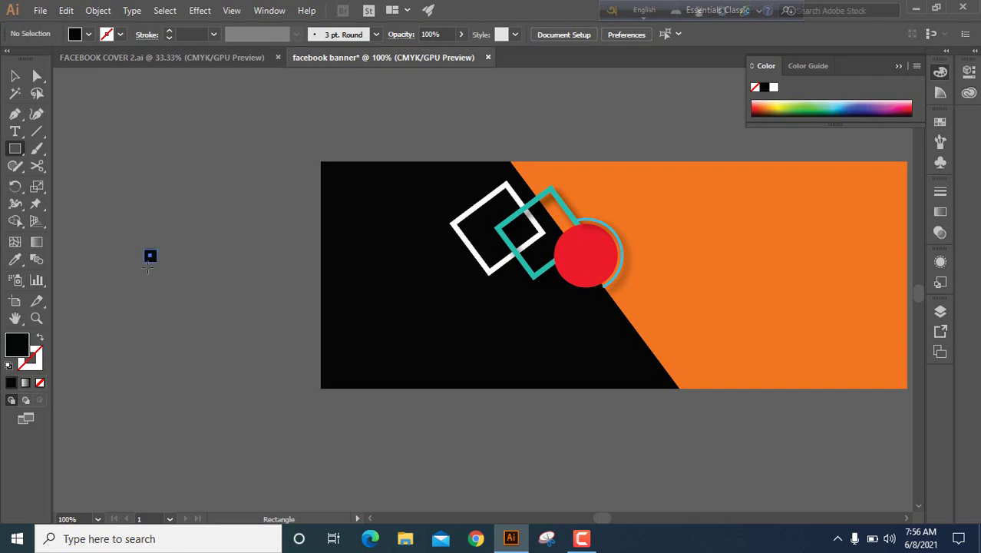
Fill the small square with bright cyan, #0FE9F4
double_click(17, 349)
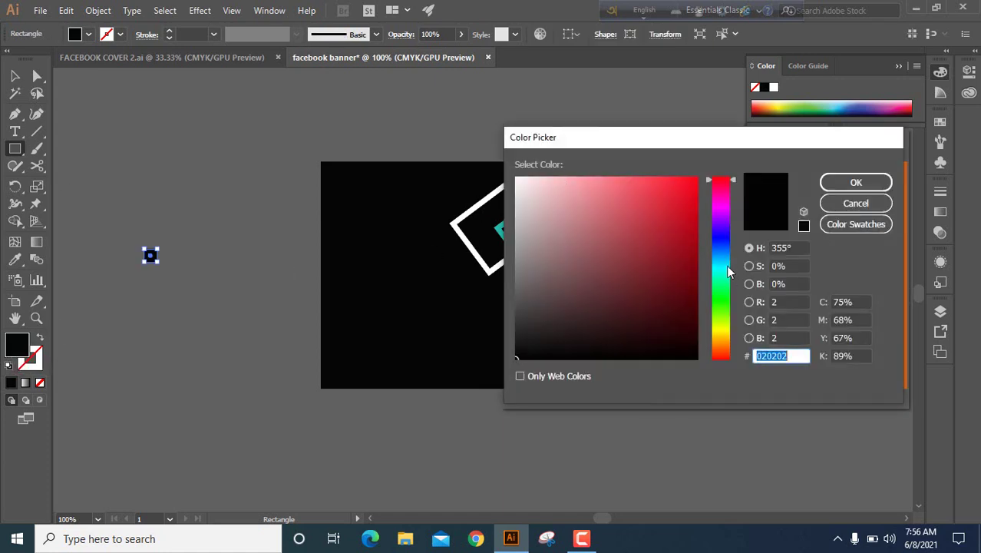
click(722, 266)
drag(596, 190, 687, 185)
click(868, 183)
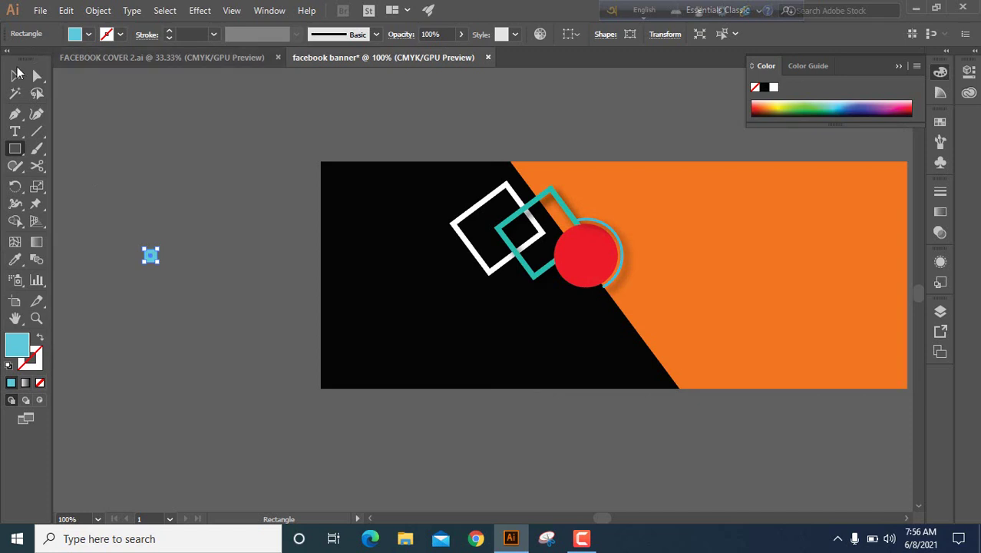
Rotate the small cyan square 45 degrees so it stands on its corner as a diamond
click(15, 77)
scroll(181, 157, up, 2)
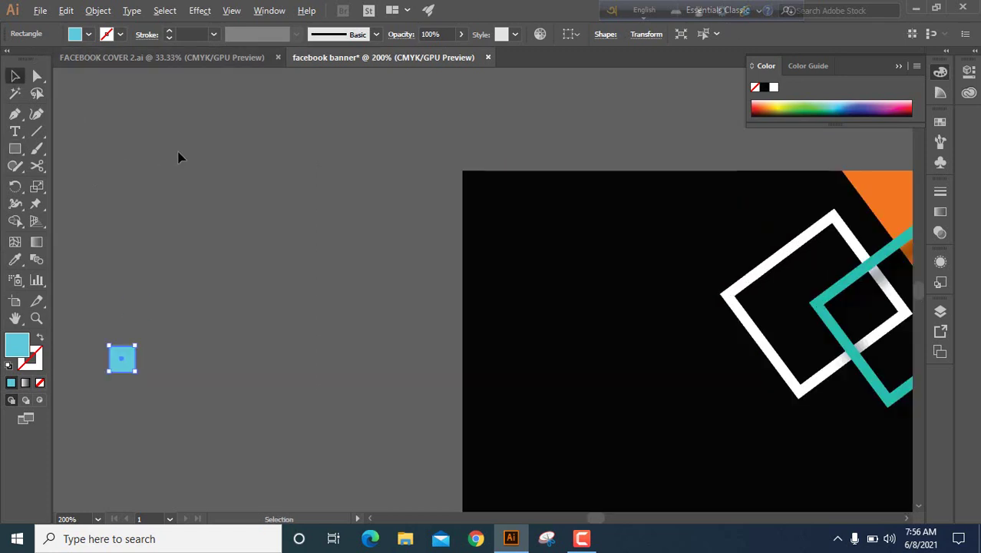
key(space)
drag(134, 266, 198, 147)
scroll(276, 206, up, 1)
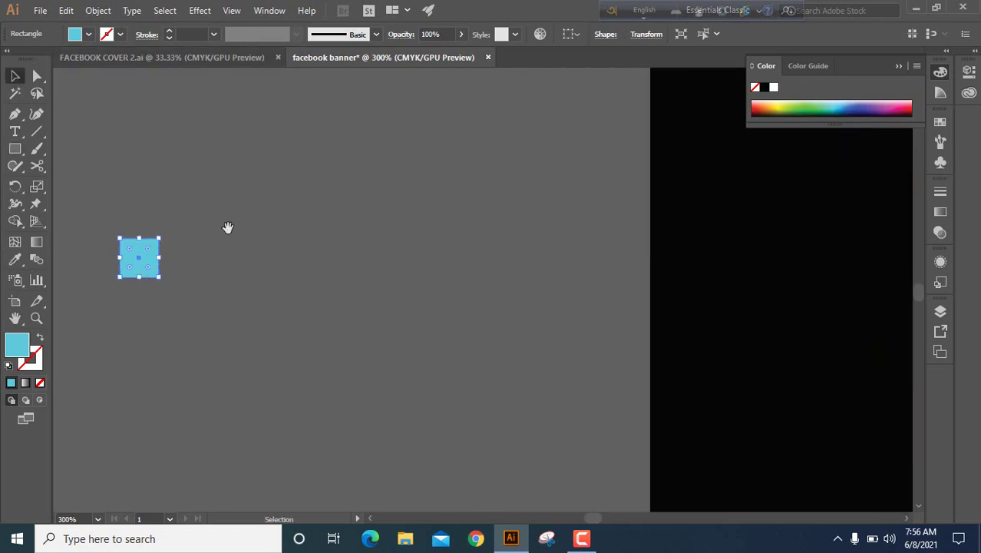
drag(228, 226, 288, 174)
click(202, 209)
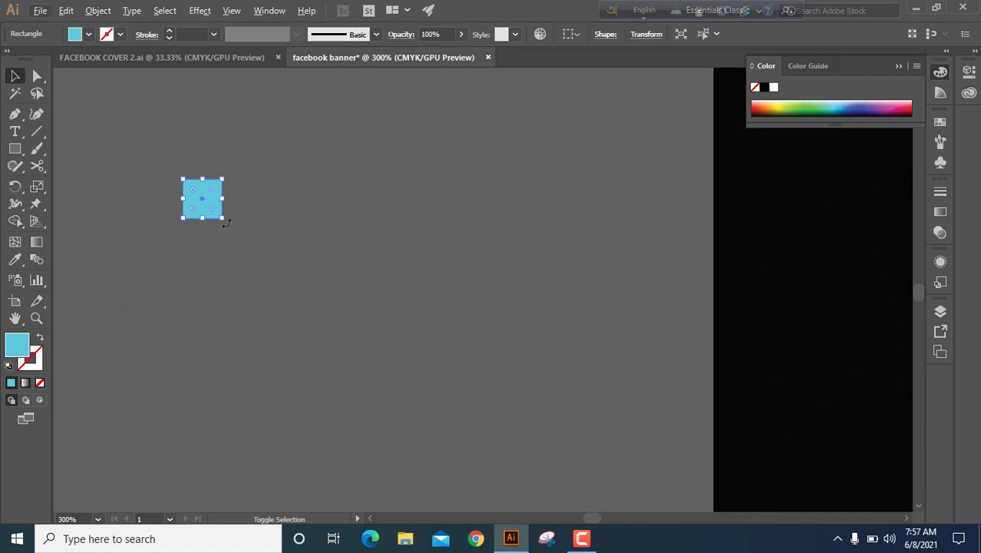
drag(226, 222, 235, 199)
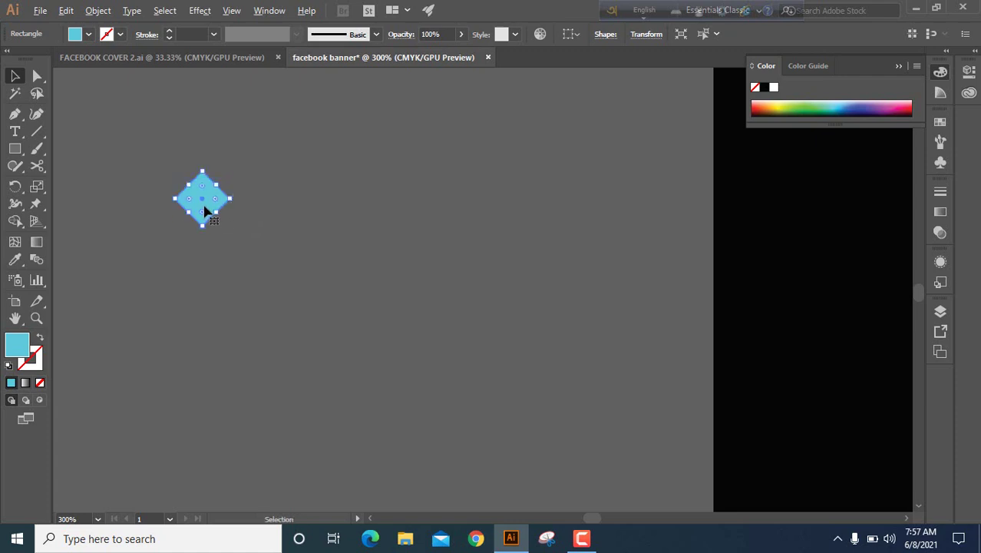
Duplicate the cyan diamond sideways repeatedly to build a horizontal row of nine diamonds touching corner to corner
drag(204, 210, 285, 210)
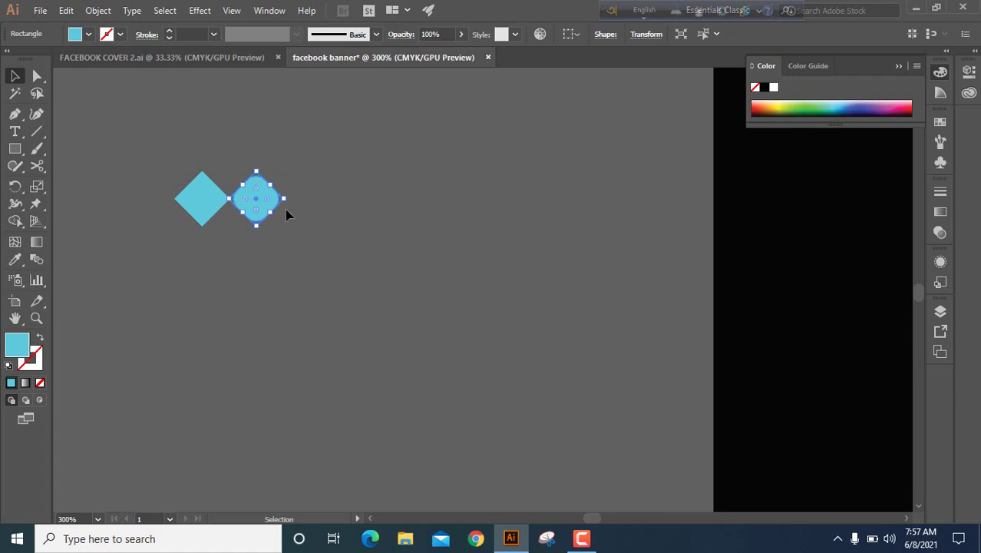
key(ctrl+z)
drag(262, 211, 367, 219)
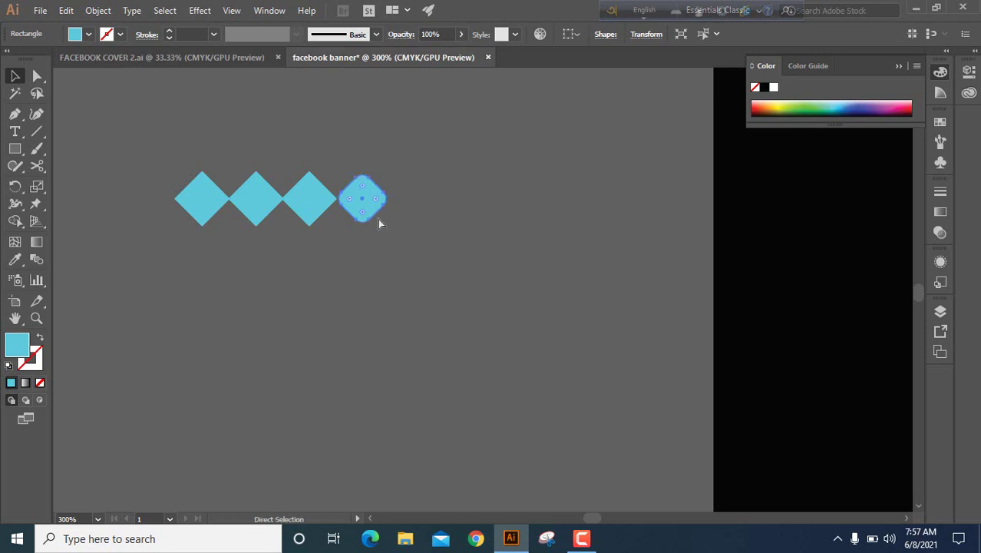
key(ctrl+z)
drag(377, 210, 478, 214)
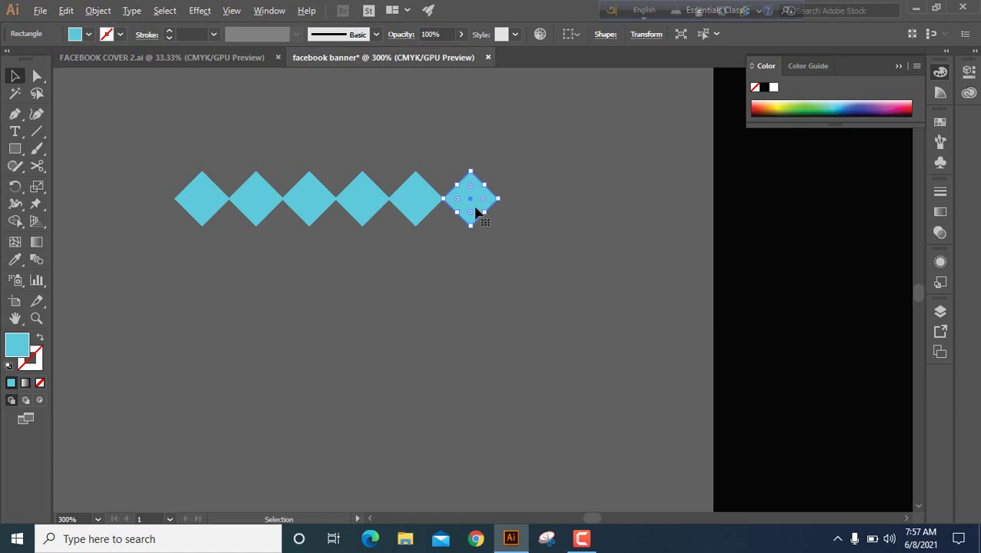
drag(476, 208, 527, 217)
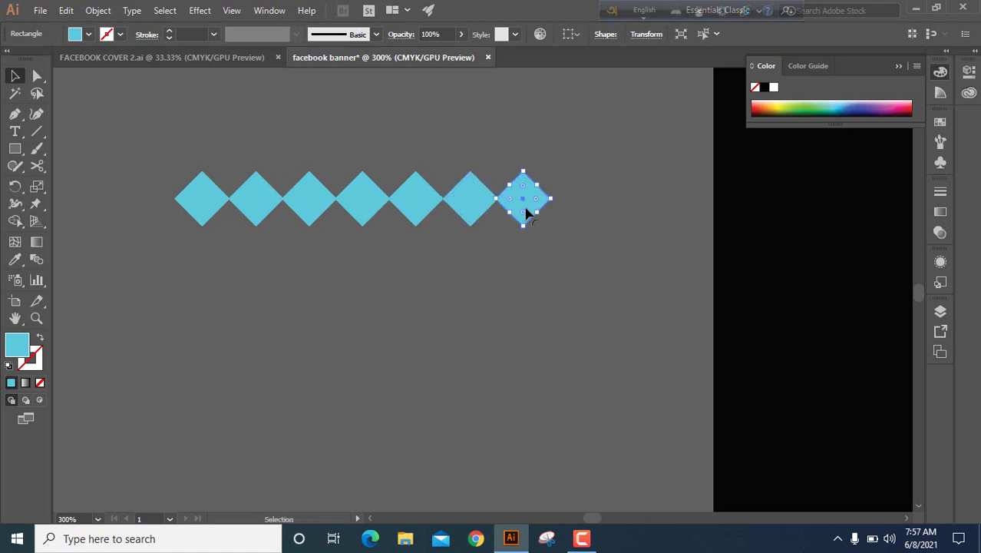
drag(527, 209, 578, 207)
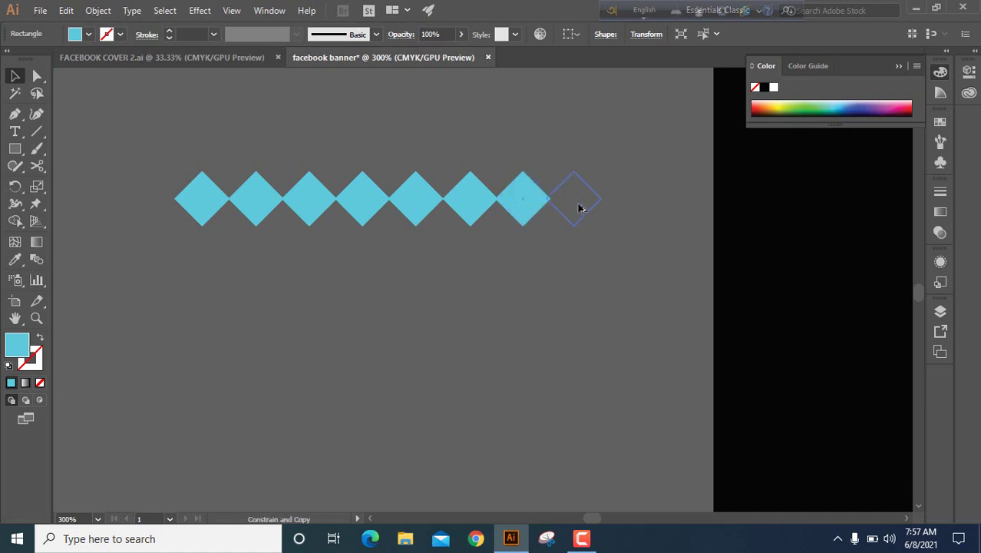
drag(580, 208, 580, 208)
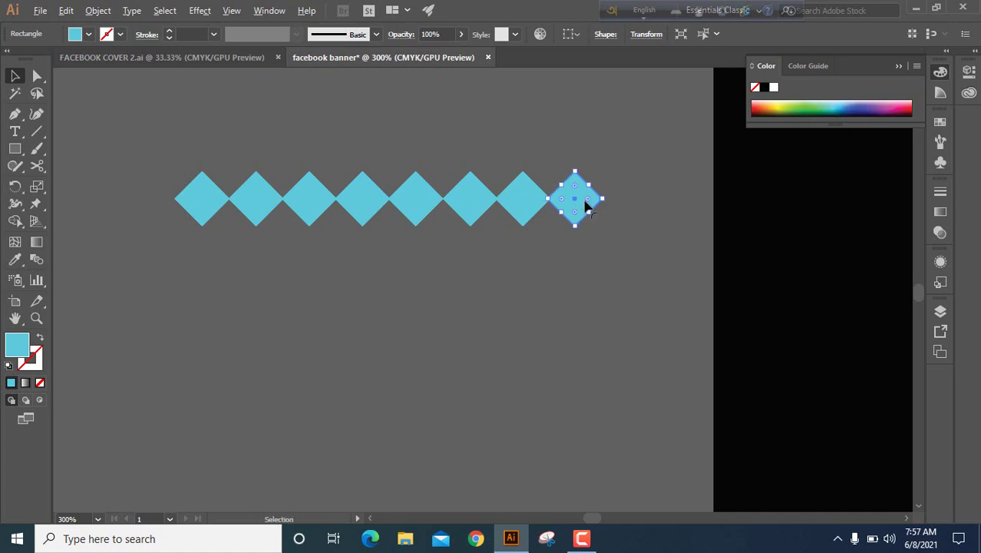
drag(579, 200, 633, 206)
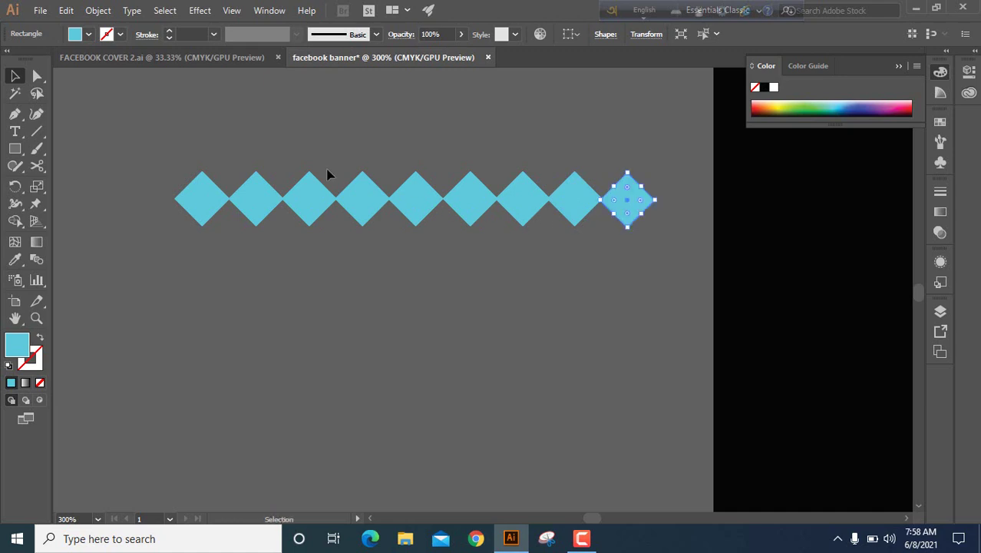
click(190, 198)
double_click(16, 346)
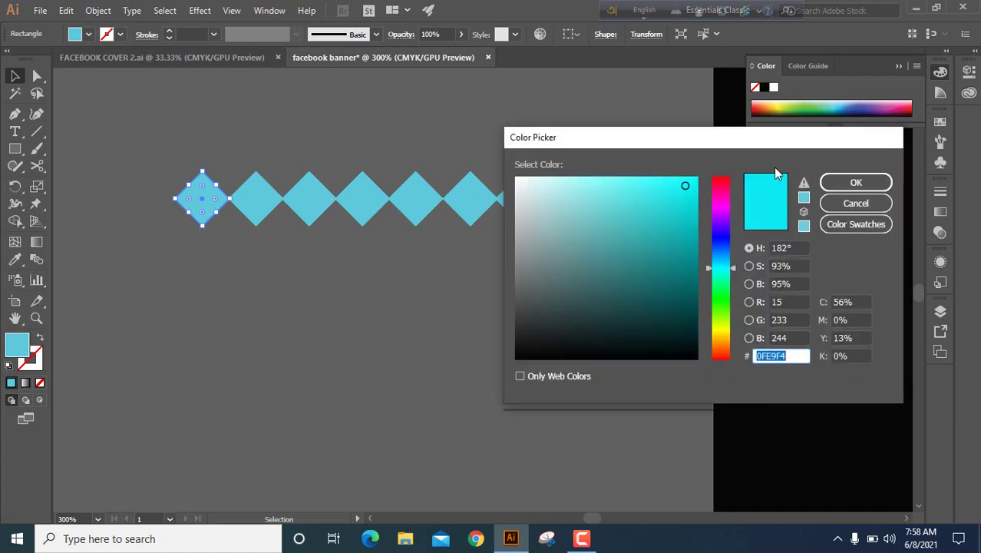
click(856, 203)
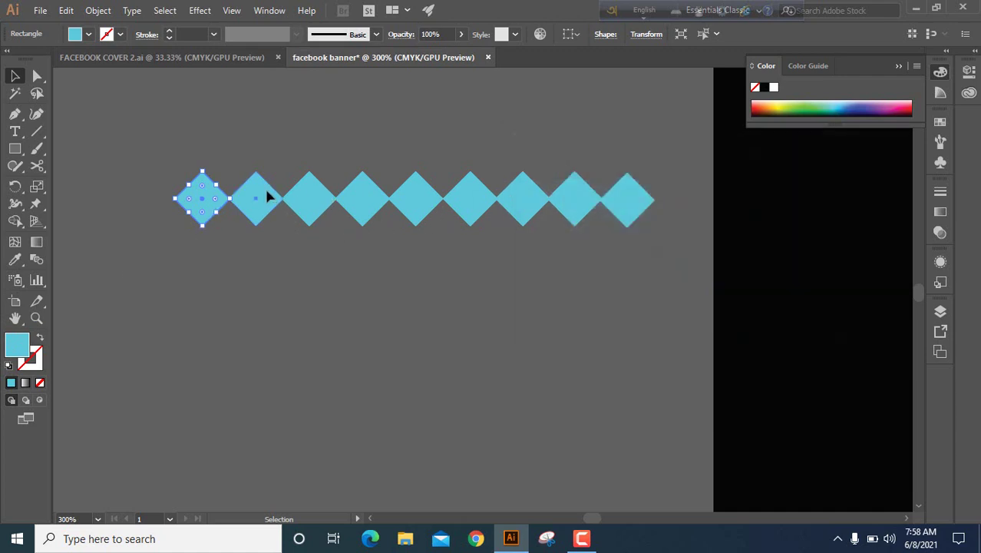
Change the fill of the second diamond in the row to bright red
click(266, 197)
click(722, 183)
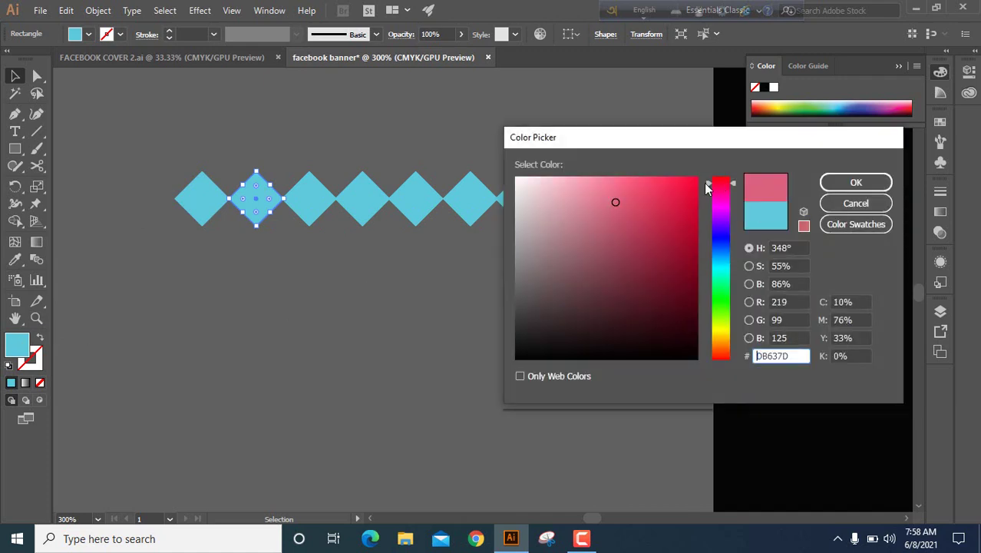
click(691, 182)
click(854, 189)
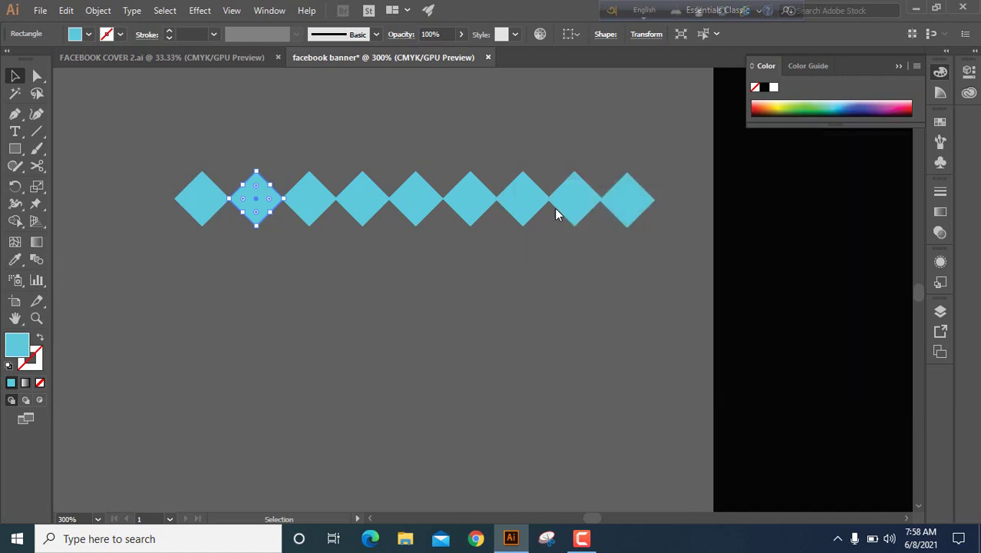
Recolour the third diamond in the row with a bright green fill
click(318, 200)
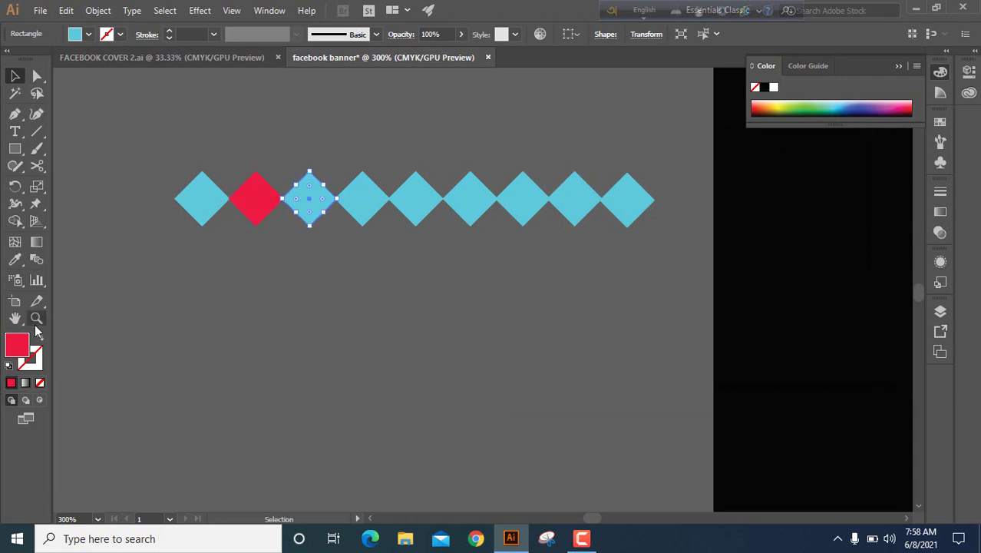
double_click(36, 353)
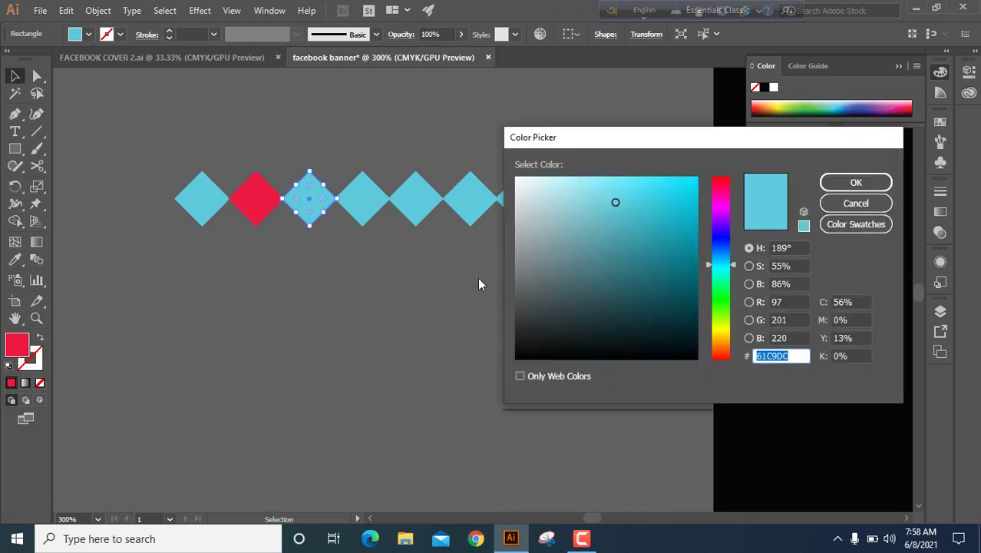
click(717, 282)
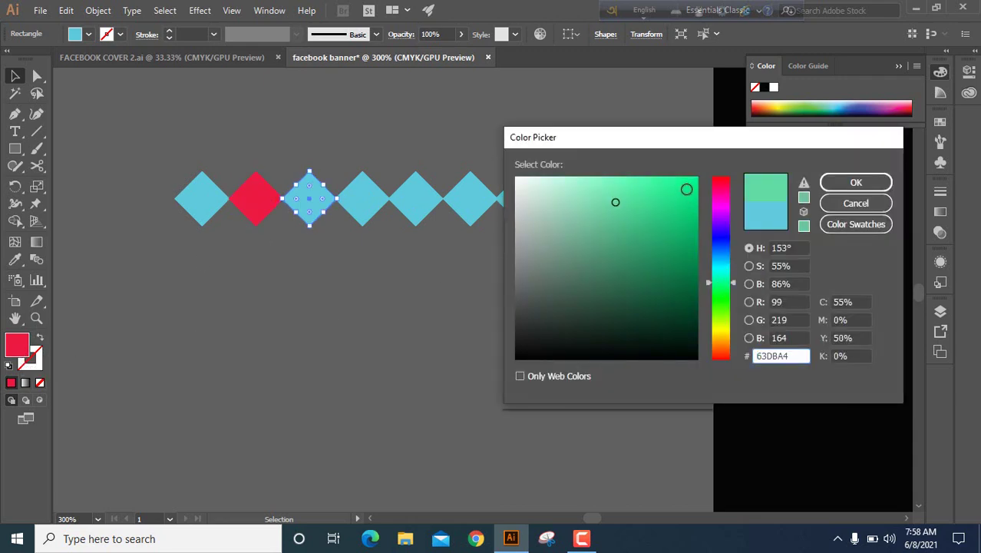
click(689, 187)
click(857, 190)
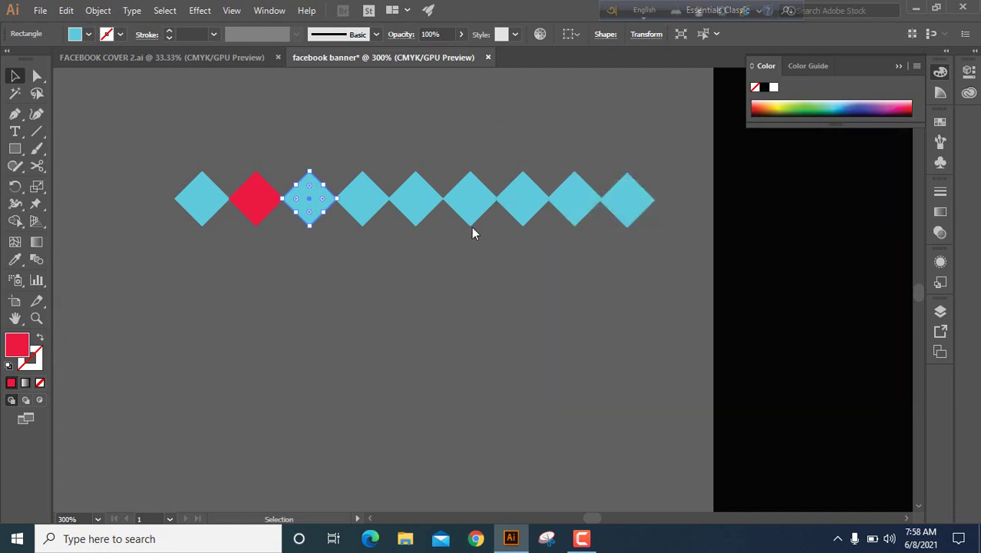
Give the fourth diamond in the row a yellow fill, #FFF800
click(367, 206)
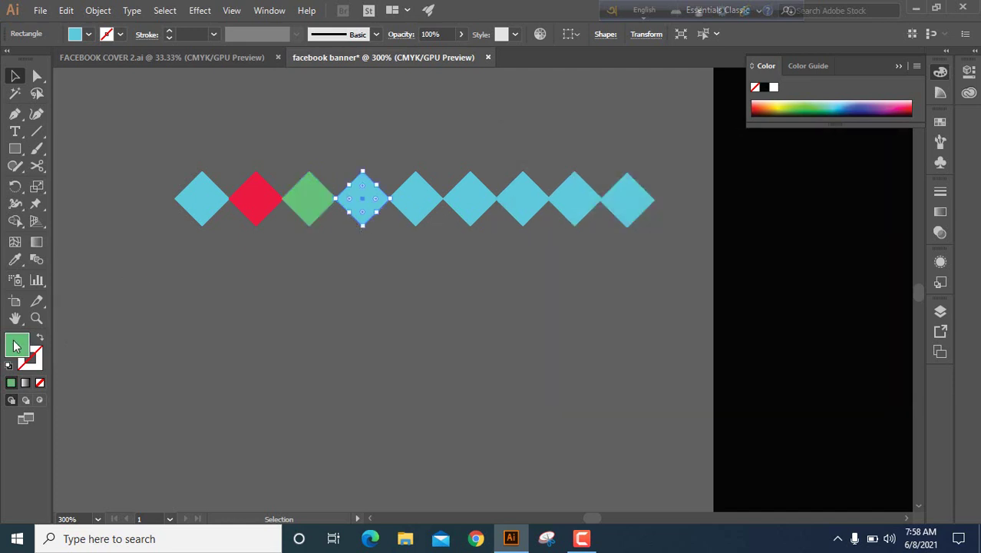
double_click(17, 345)
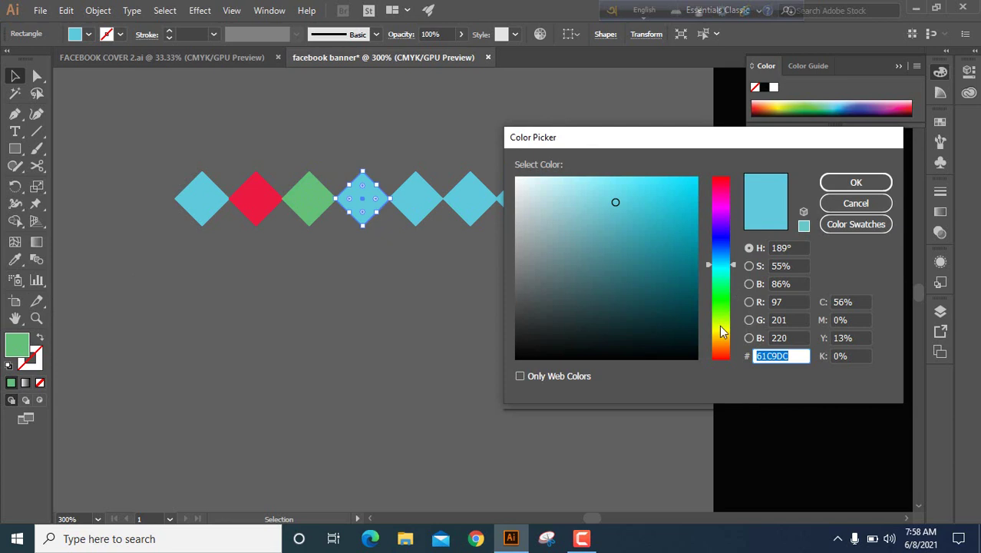
click(721, 332)
drag(685, 190, 697, 177)
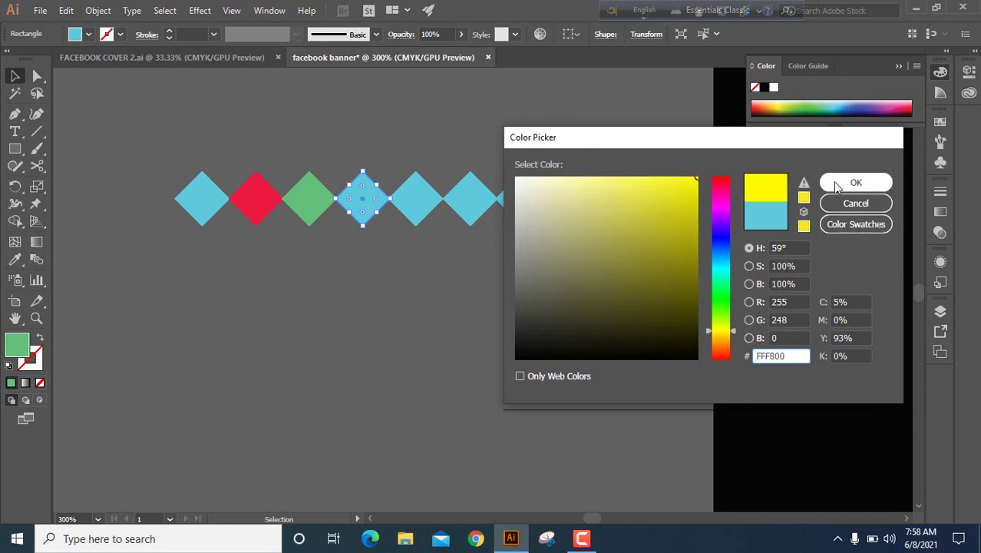
click(837, 188)
Change the fifth diamond's fill in the row to a strong blue-violet
click(414, 208)
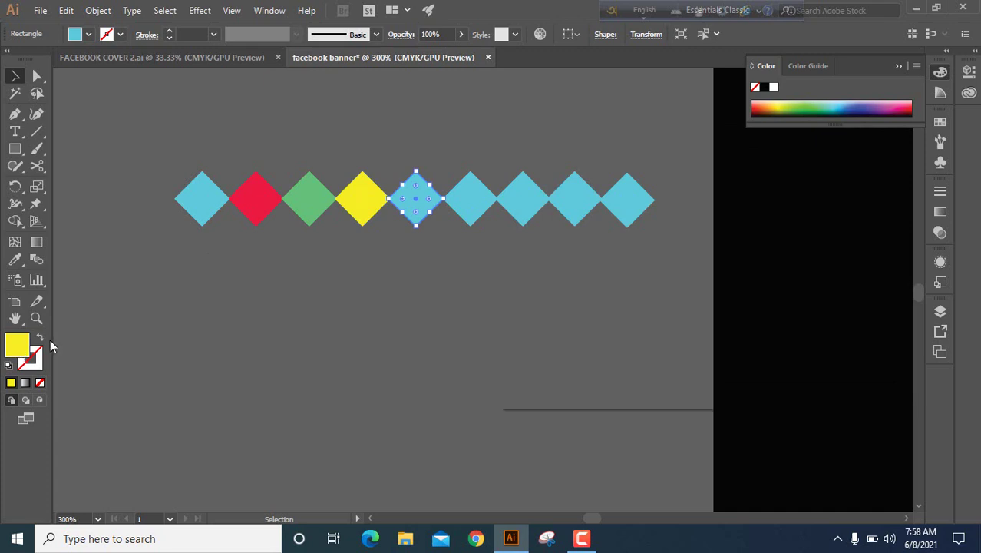
double_click(18, 348)
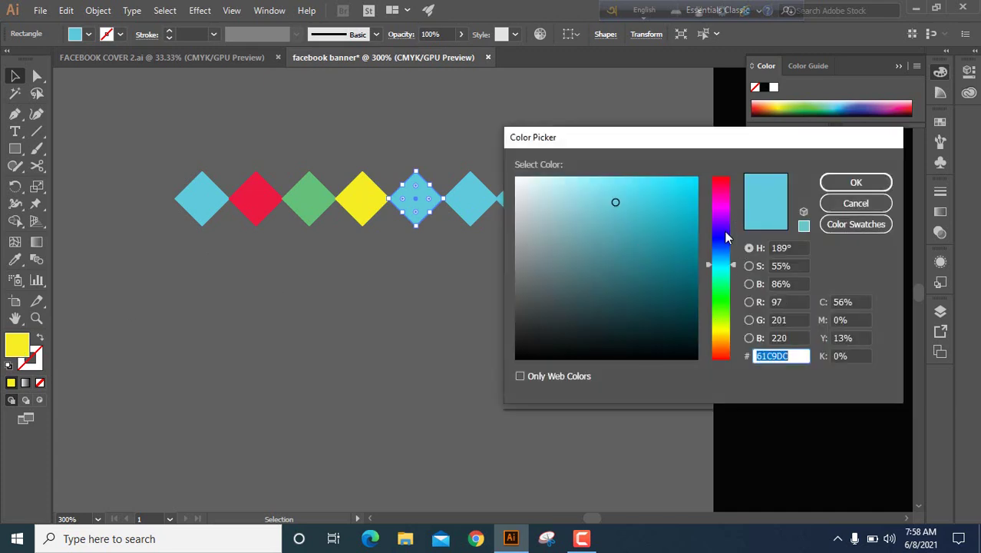
click(724, 231)
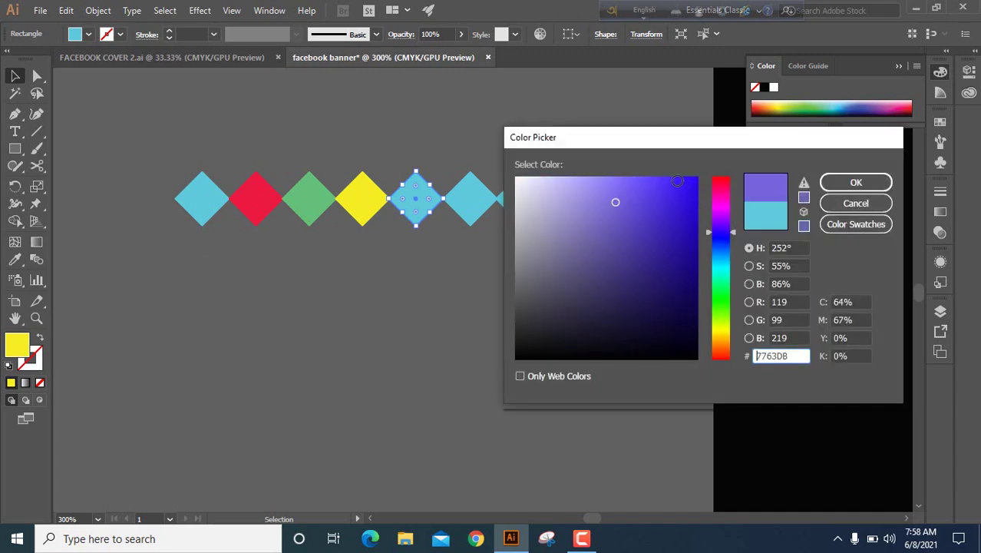
click(678, 182)
click(830, 183)
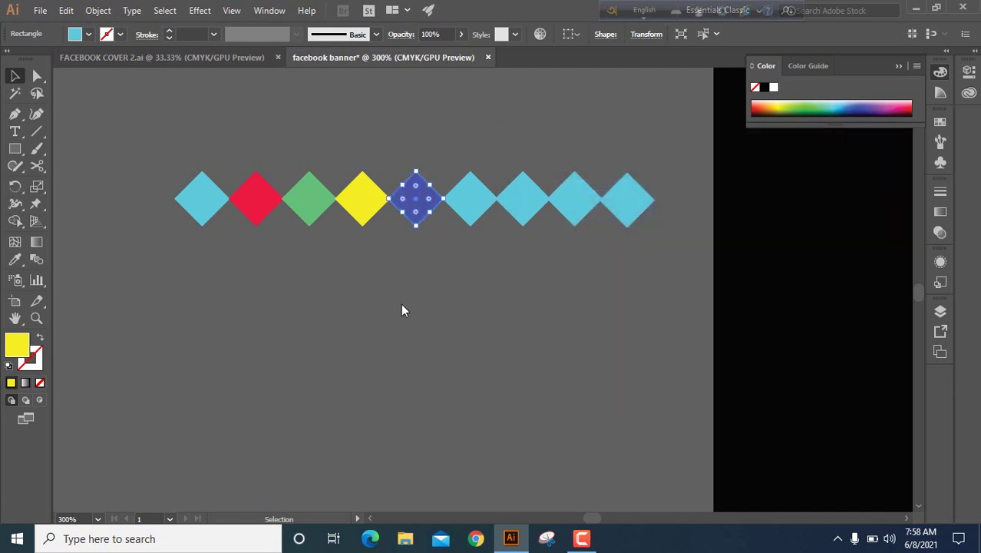
Fill the sixth diamond in the row with a saturated magenta
click(465, 212)
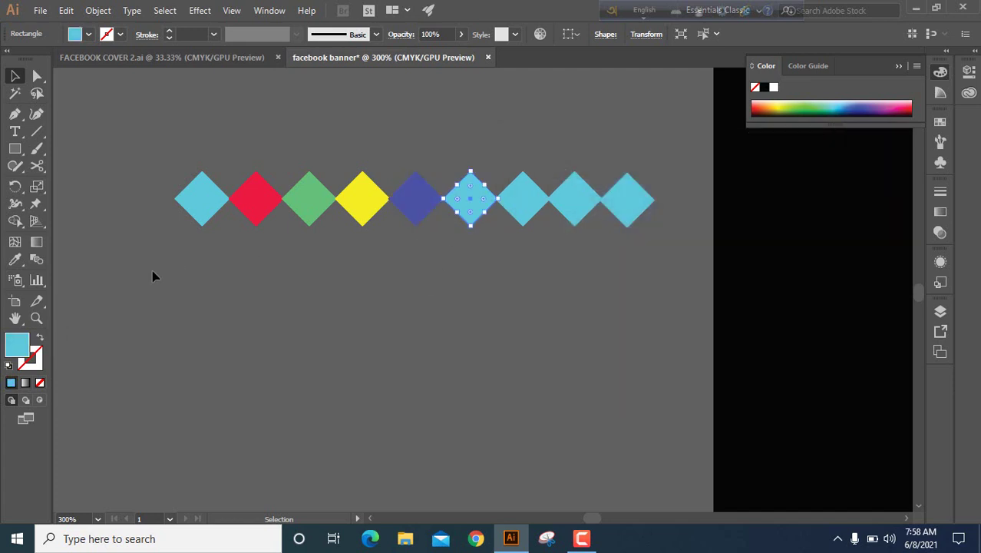
double_click(12, 345)
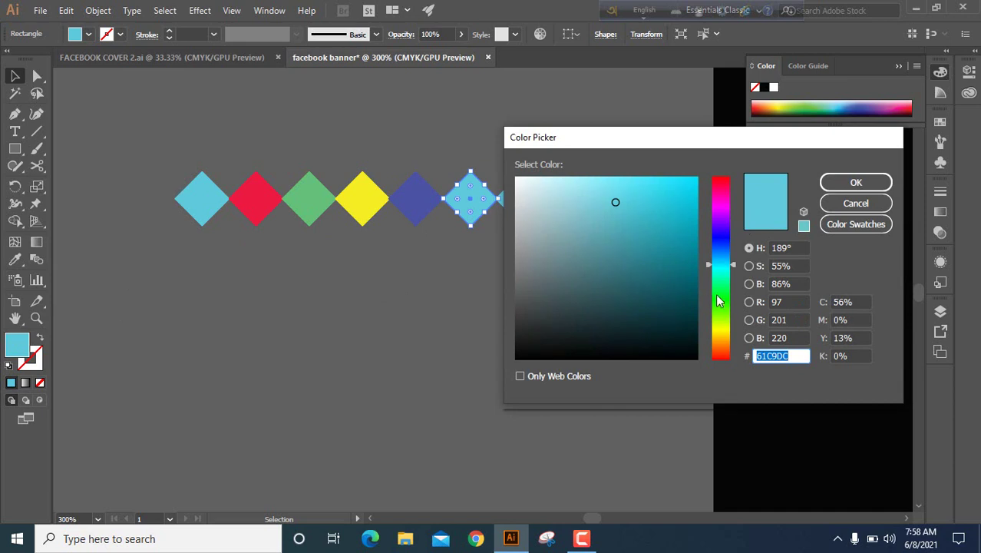
click(723, 205)
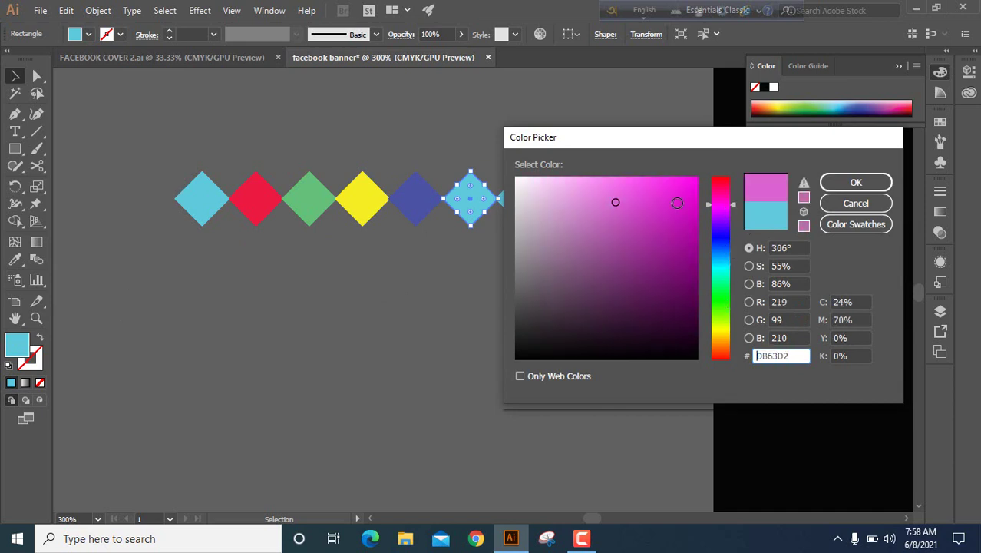
drag(674, 194, 694, 182)
click(829, 188)
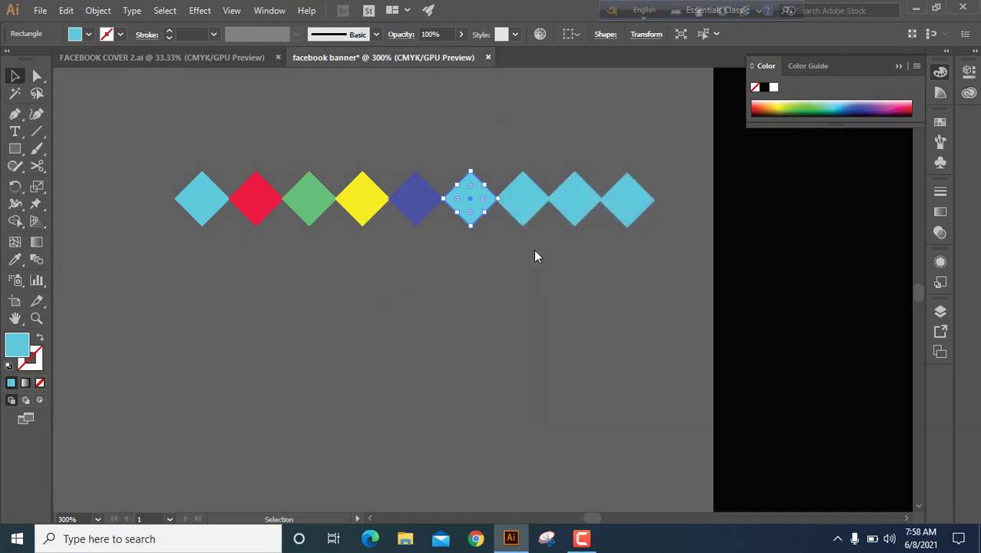
Recolour the seventh diamond in the row with a light blue fill, #739CF9
click(519, 210)
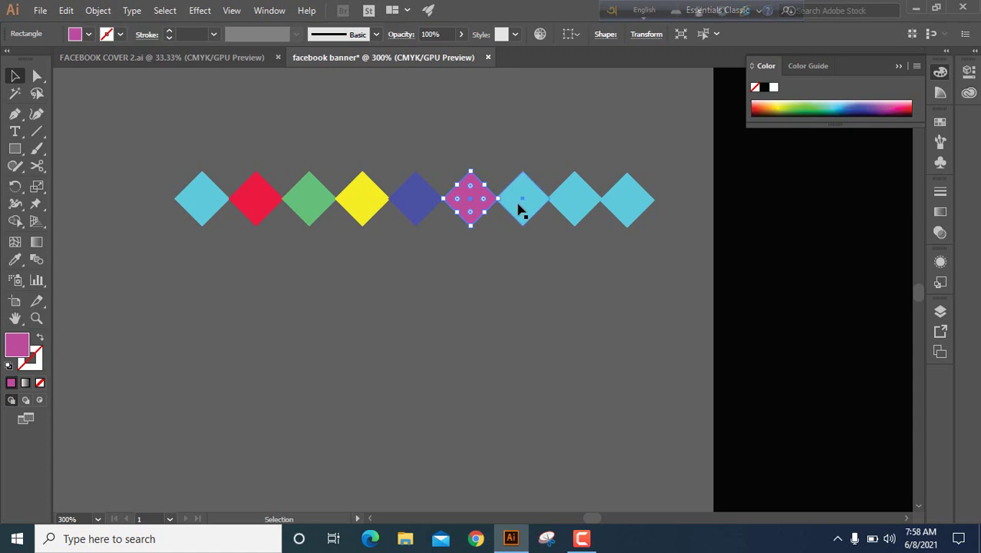
double_click(17, 343)
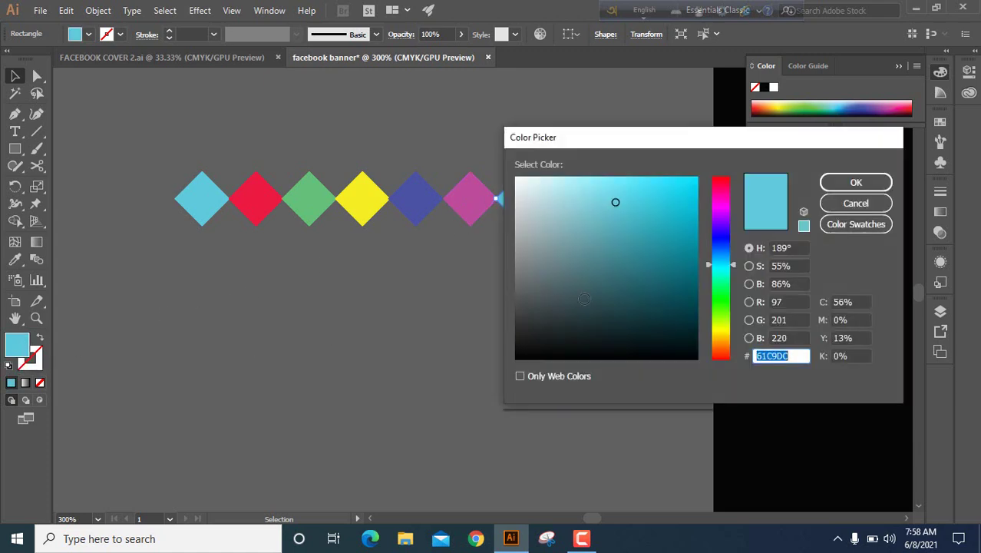
drag(677, 338, 686, 304)
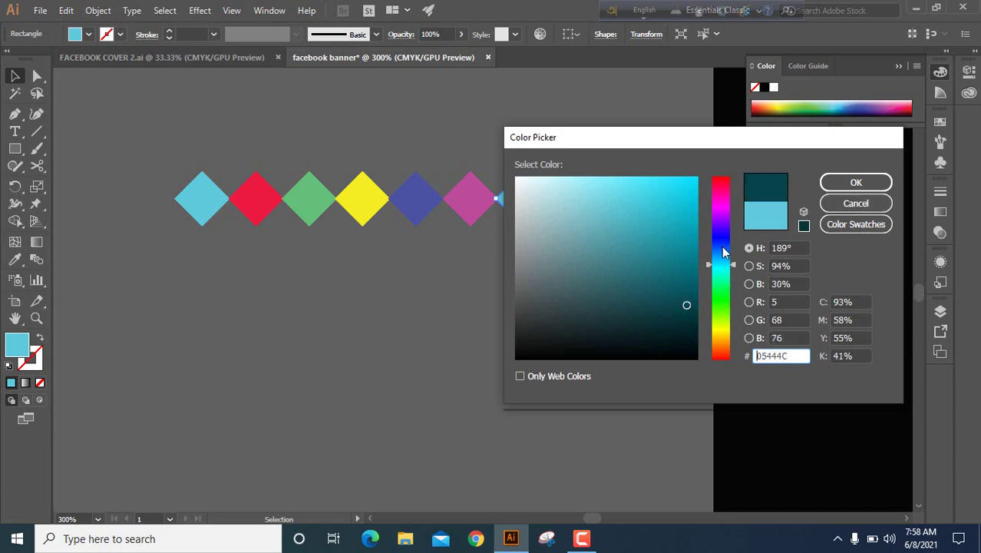
click(722, 247)
drag(614, 188, 614, 182)
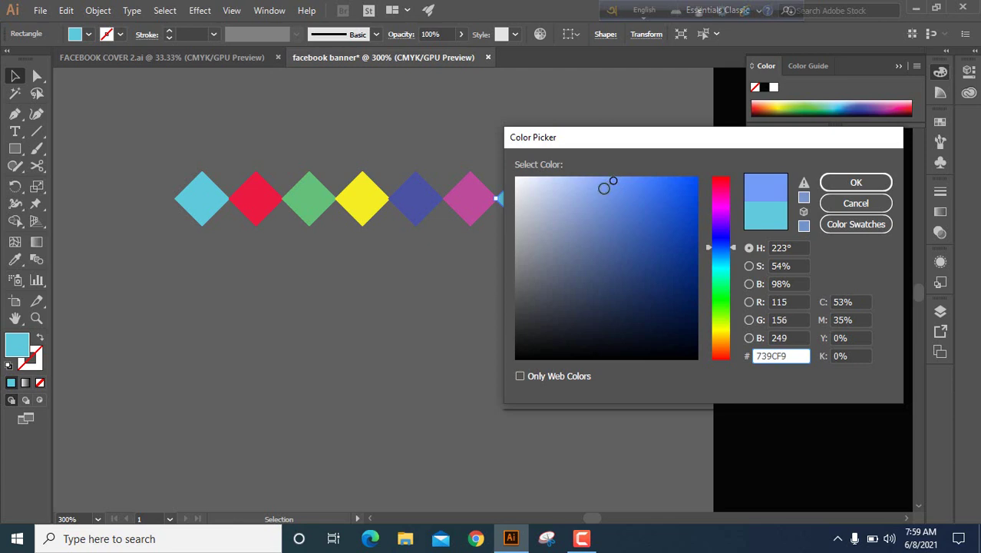
click(856, 183)
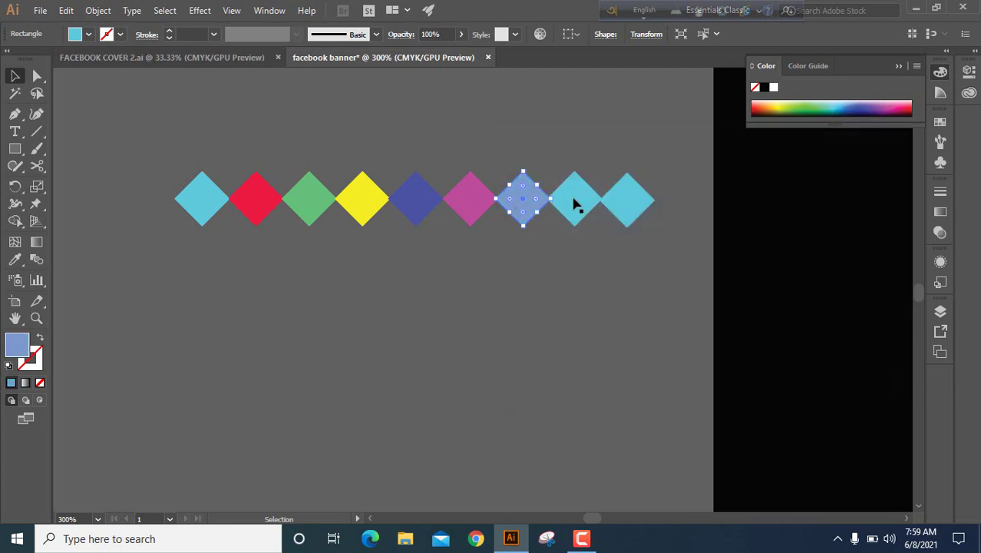
Give the eighth diamond in the row a pink fill
click(574, 203)
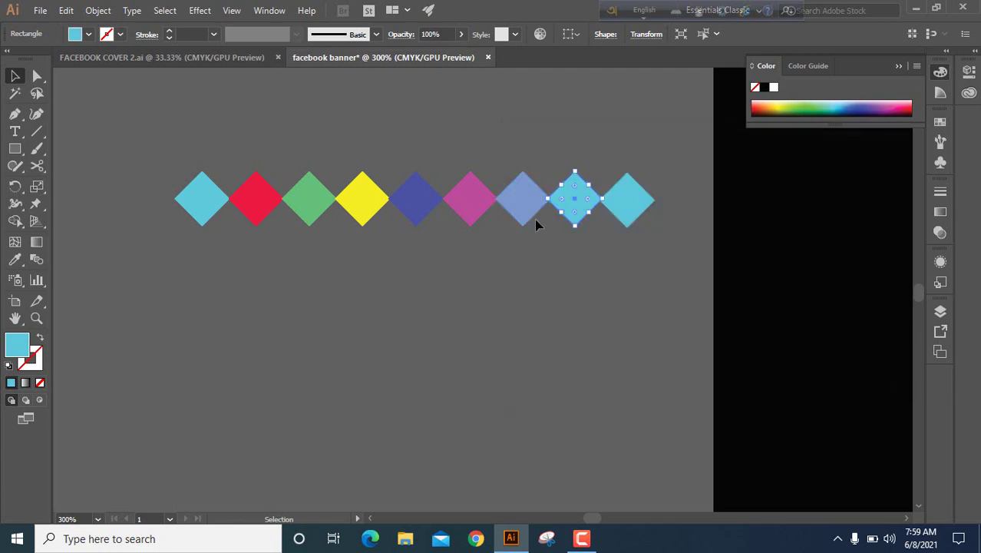
double_click(15, 346)
click(723, 209)
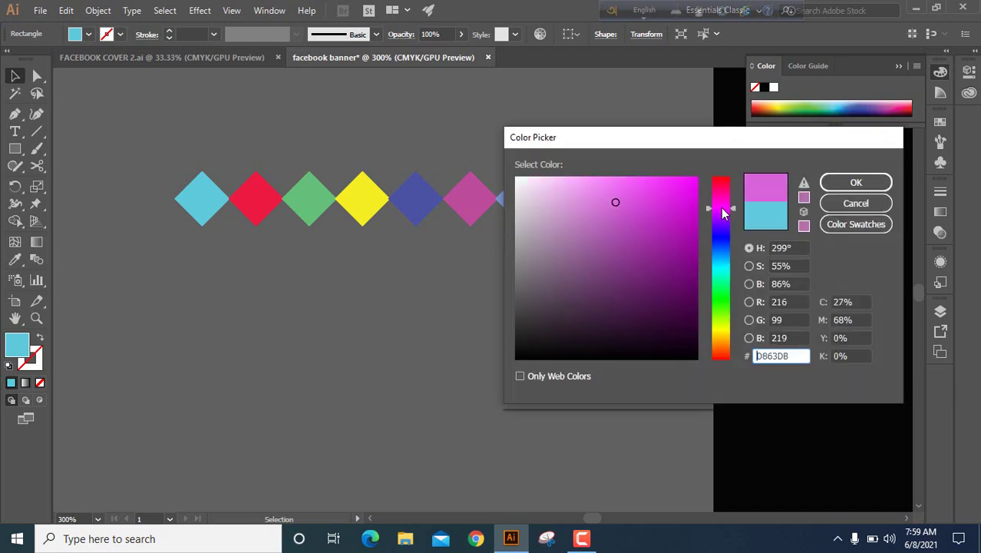
mouse_move(723, 192)
mouse_down()
mouse_move(724, 202)
mouse_move(633, 181)
mouse_up()
click(671, 188)
click(826, 184)
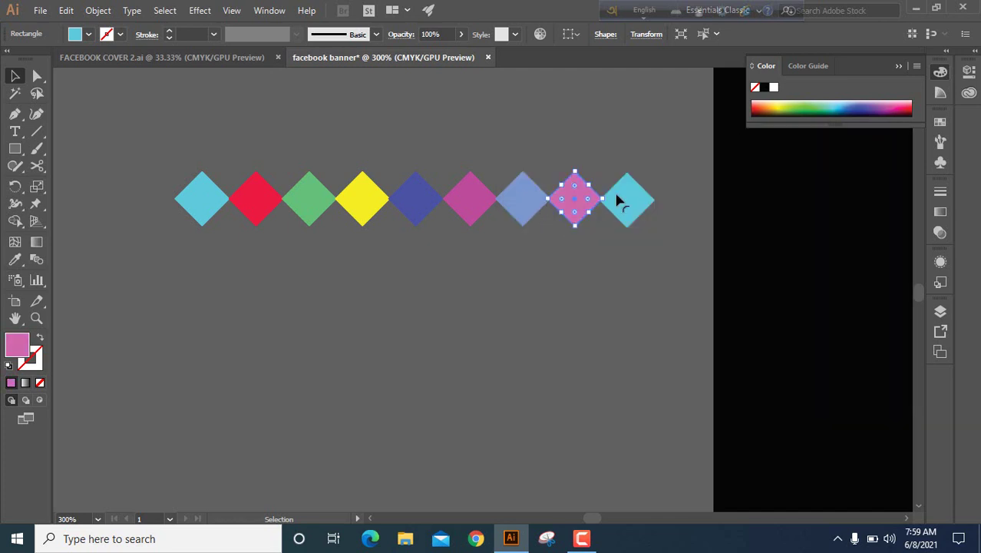
Change the ninth diamond's fill in the row to orange, #F9AA2B, and deselect it
click(622, 201)
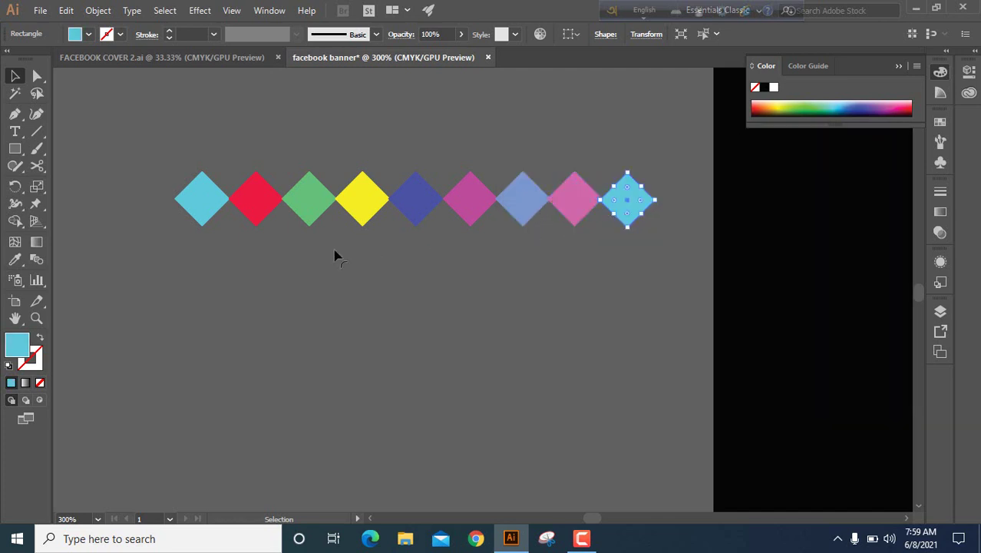
double_click(17, 344)
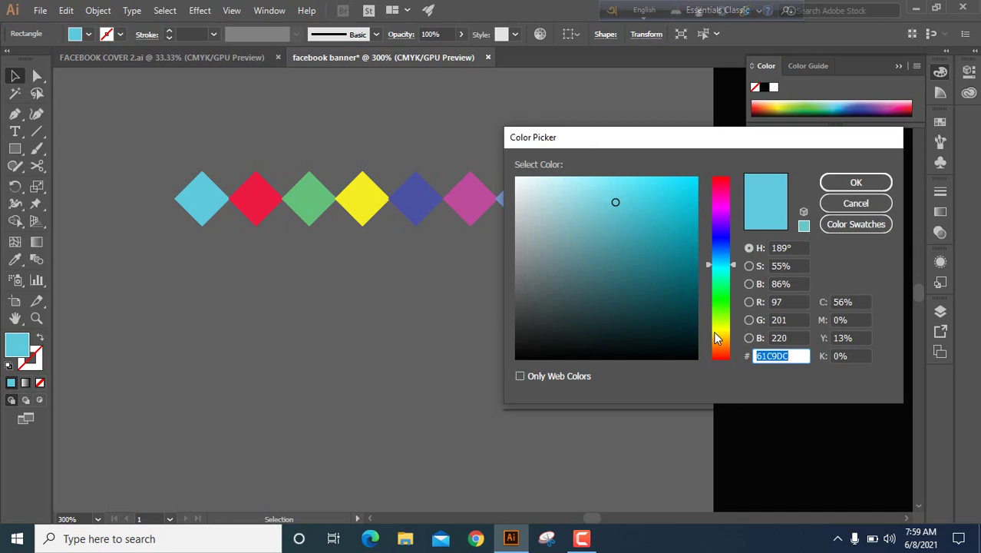
click(715, 339)
click(666, 181)
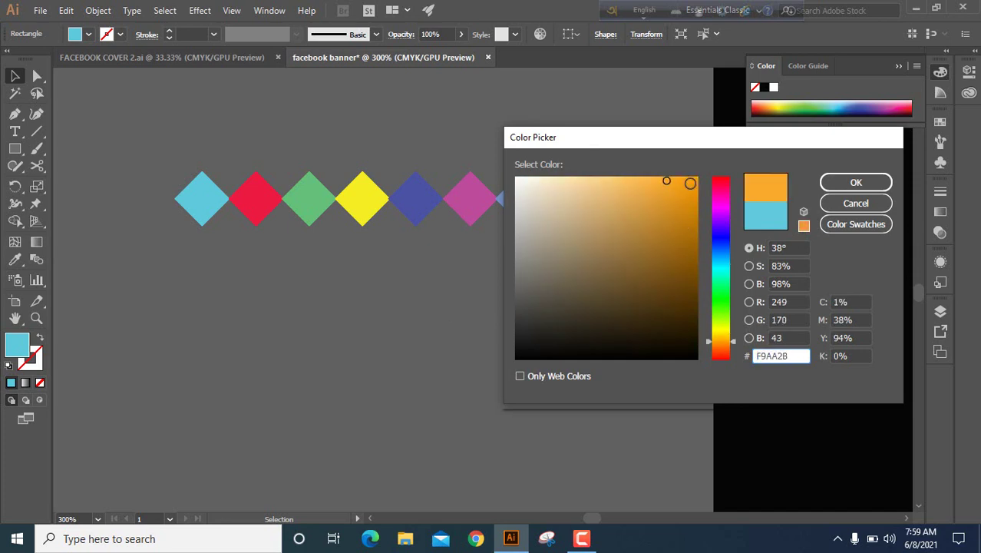
click(827, 182)
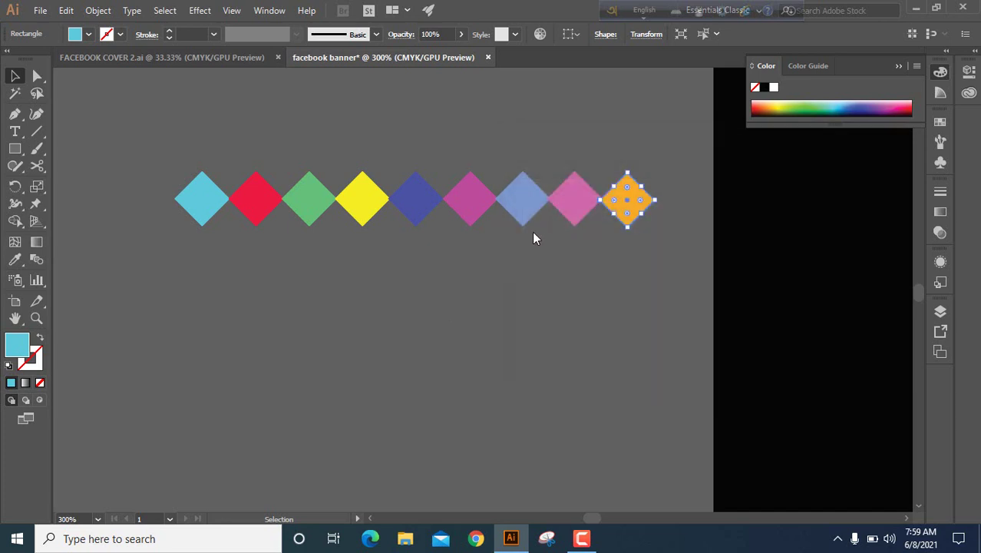
click(536, 114)
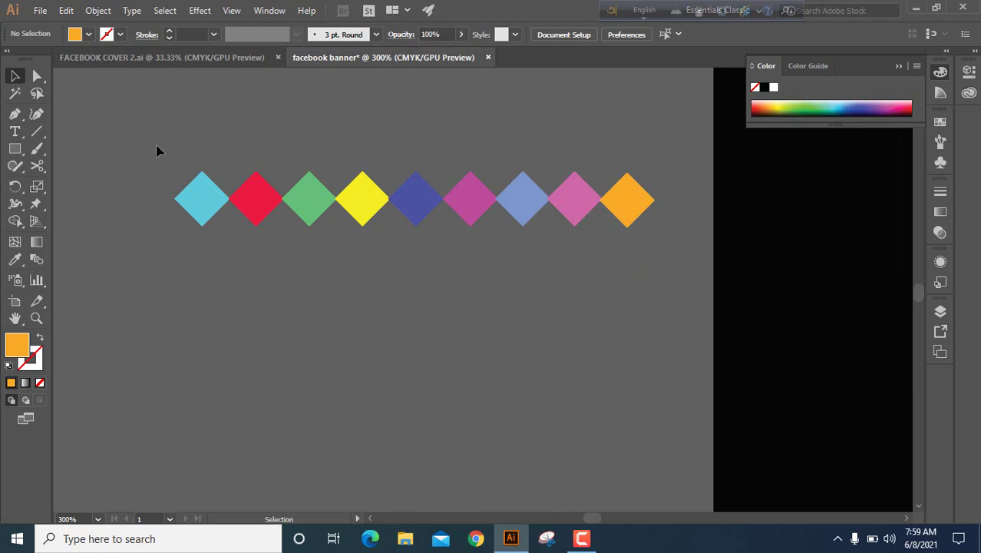
Group the nine coloured diamonds and move the row onto the lower part of the banner's black area
scroll(156, 151, down, 3)
scroll(157, 142, down, 1)
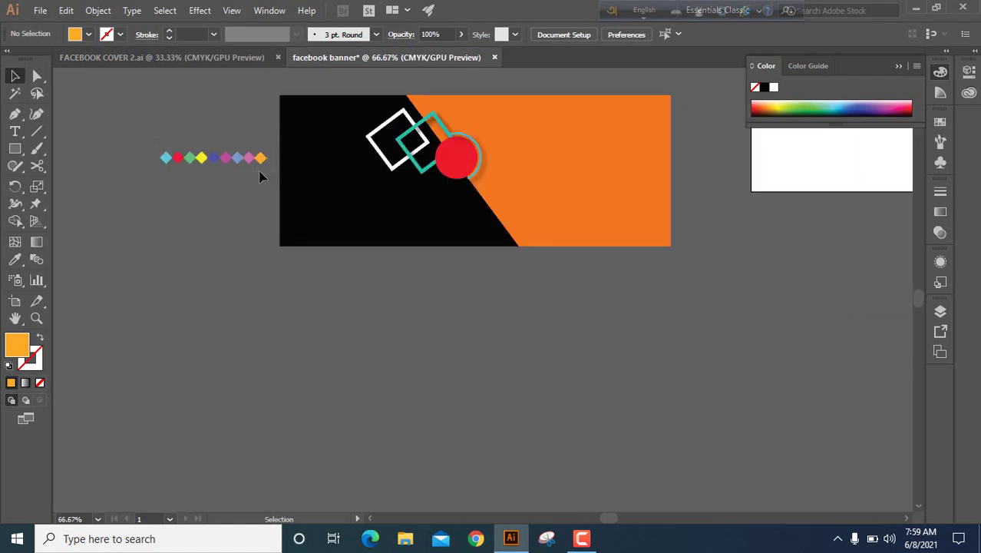
drag(263, 173, 229, 156)
right_click(225, 151)
click(262, 238)
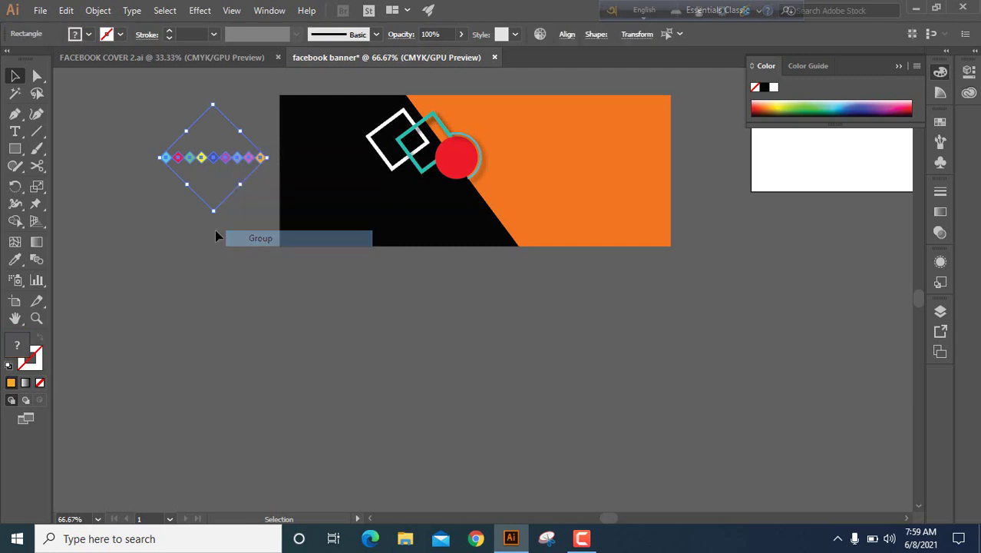
click(179, 213)
drag(215, 163, 365, 234)
click(283, 281)
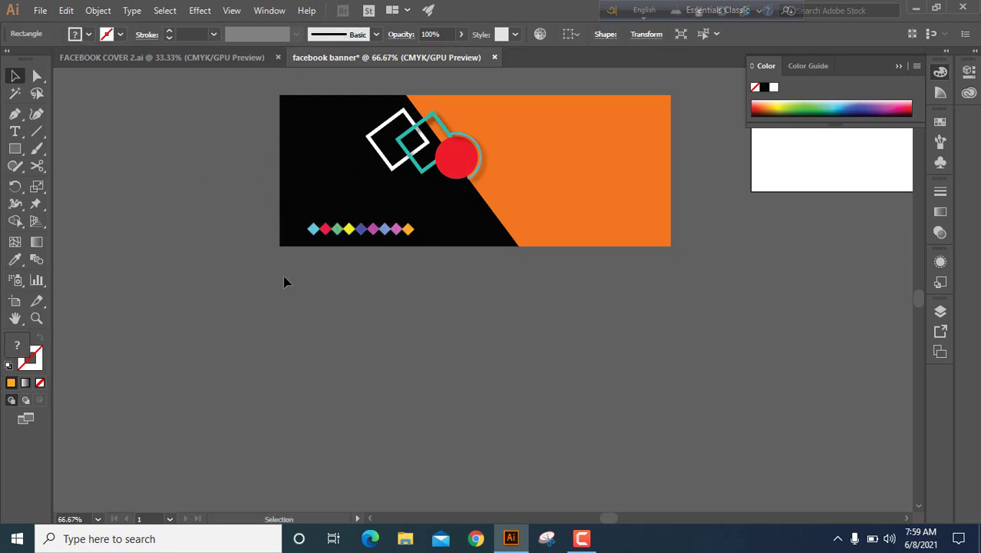
Duplicate the diamond row horizontally onto the lower part of the banner's orange area
click(371, 230)
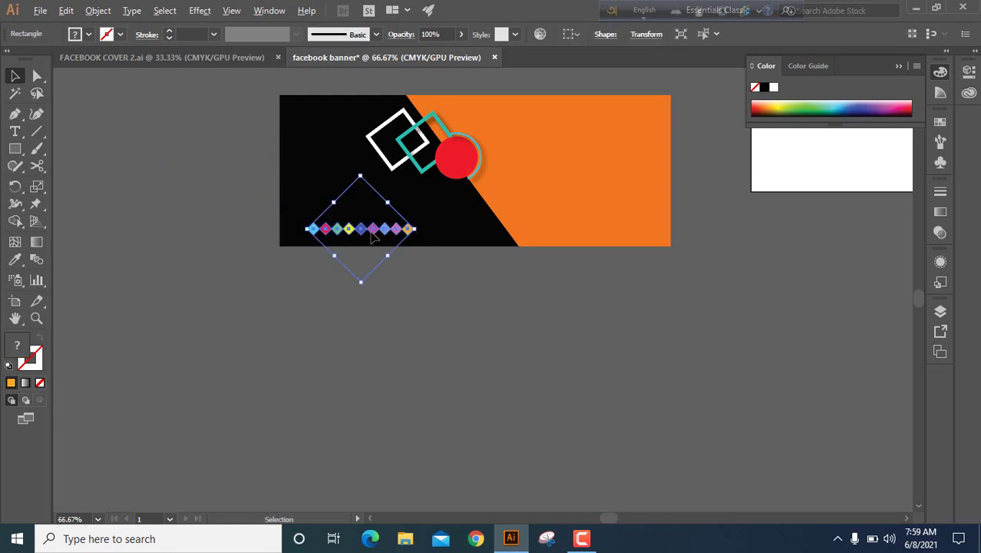
drag(372, 238, 595, 240)
click(538, 323)
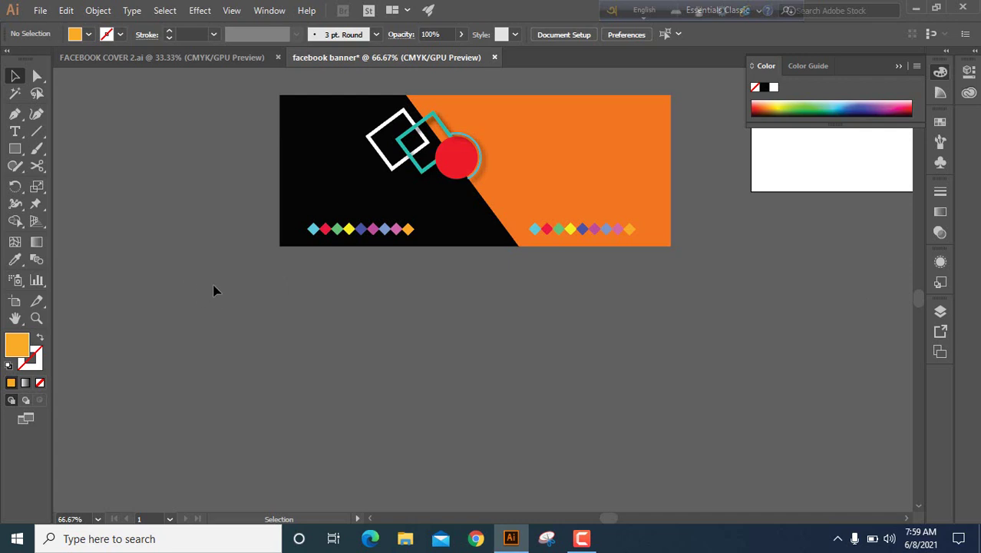
Draw a thin, tall vertical rectangle with the orange fill on the empty canvas beside the banner's black side
click(14, 149)
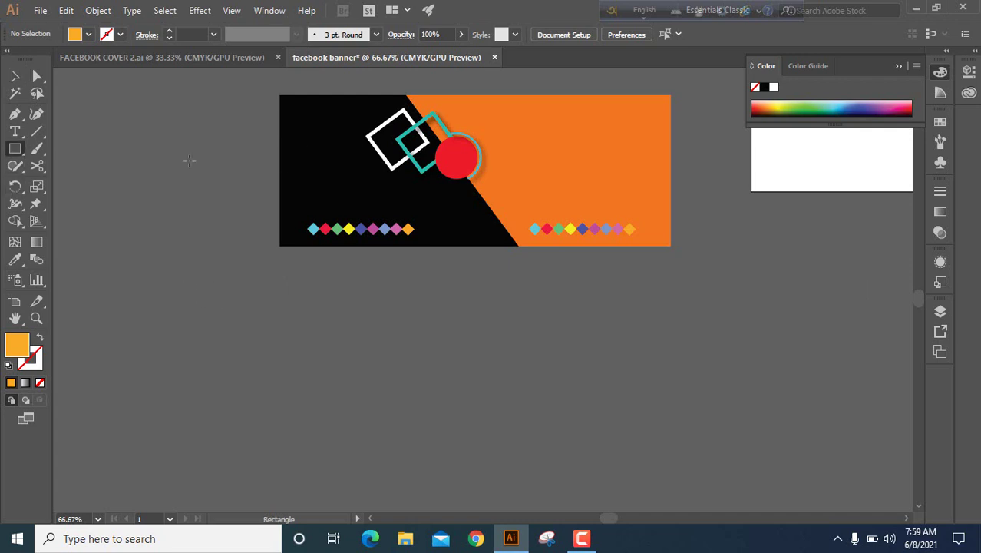
alt+scroll(189, 161, up, 2)
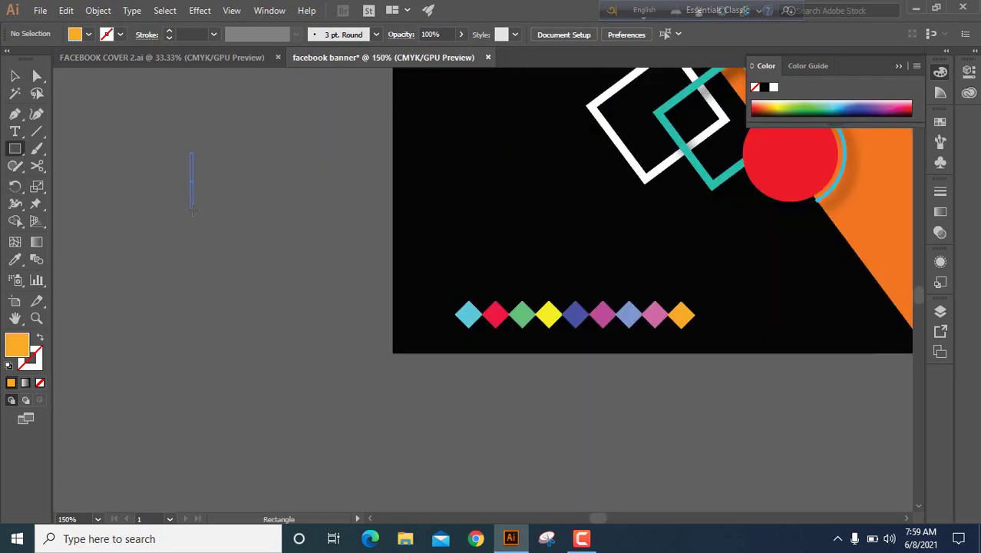
drag(196, 240, 192, 278)
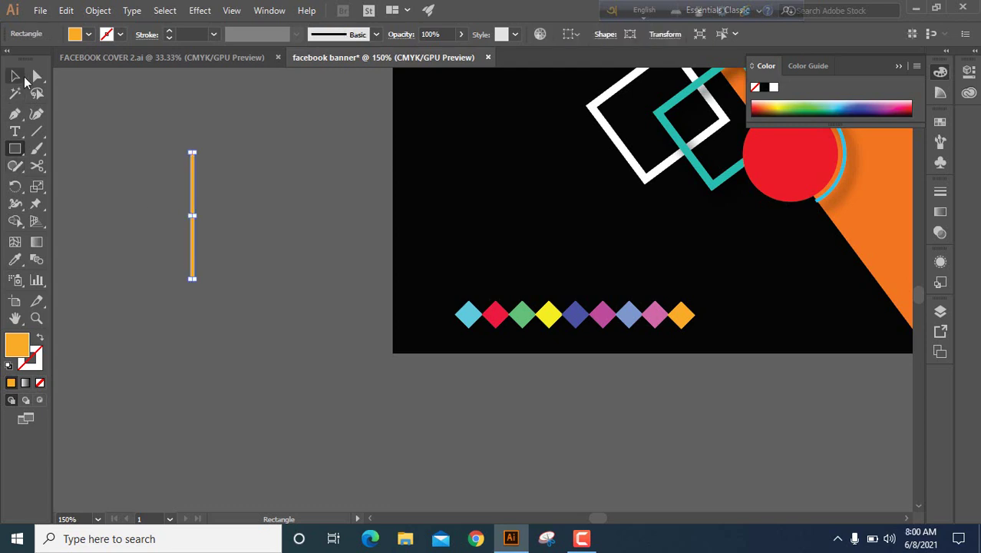
Duplicate the thin orange bar twice sideways to make three parallel vertical bars
click(16, 75)
scroll(255, 169, up, 2)
drag(198, 214, 339, 157)
scroll(315, 188, up, 1)
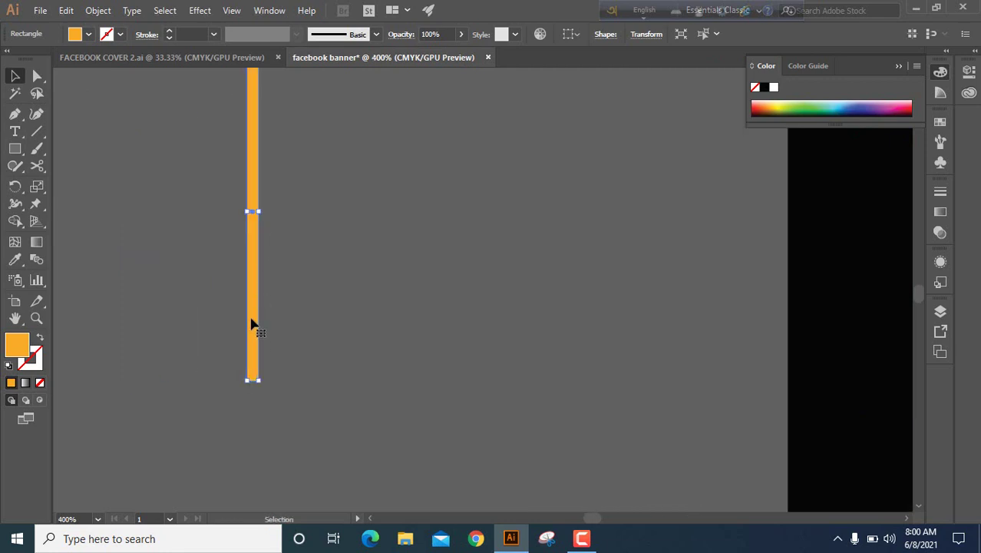
drag(252, 322, 314, 323)
click(369, 285)
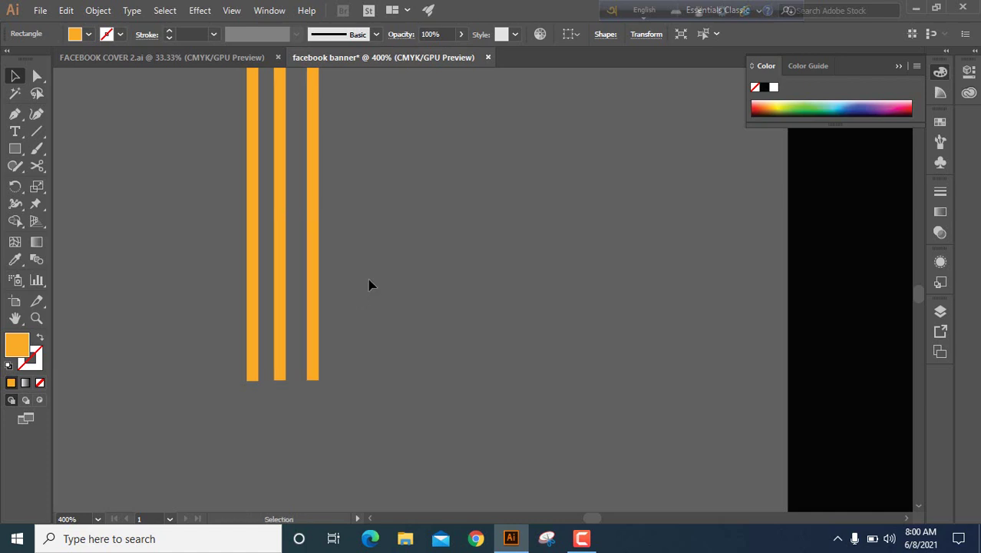
Shorten the two outer orange bars from their lower ends to equal length, with the middle bar extending below them
scroll(368, 285, up, 2)
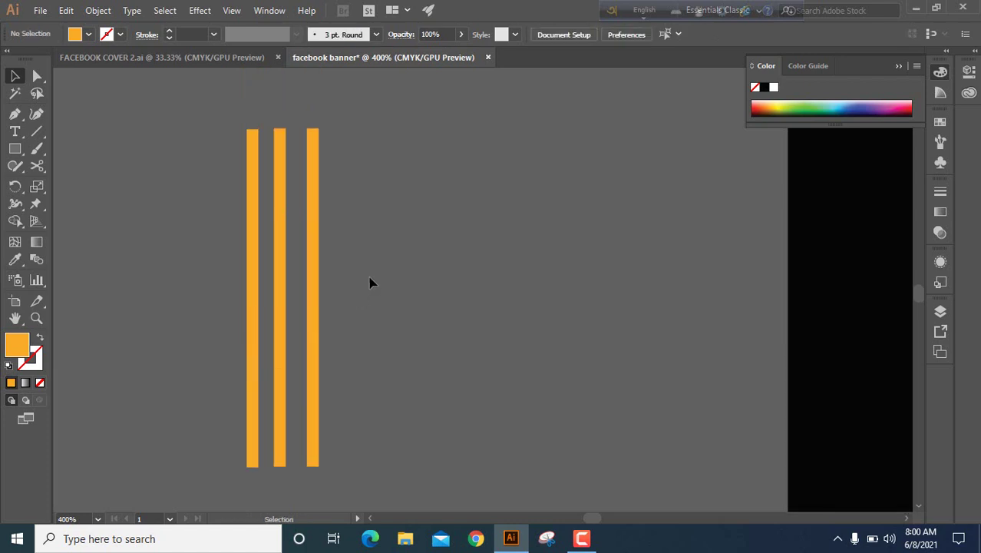
scroll(369, 283, down, 1)
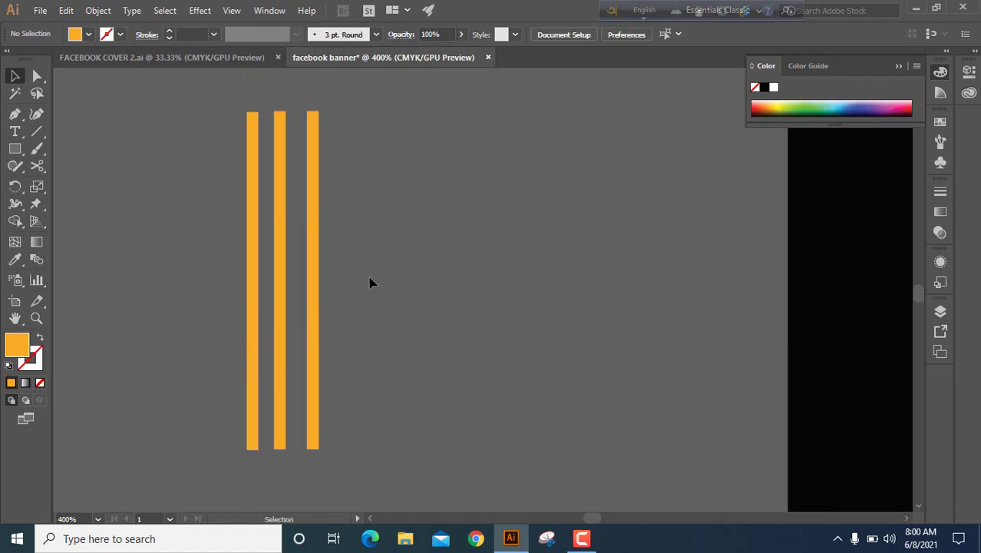
click(312, 446)
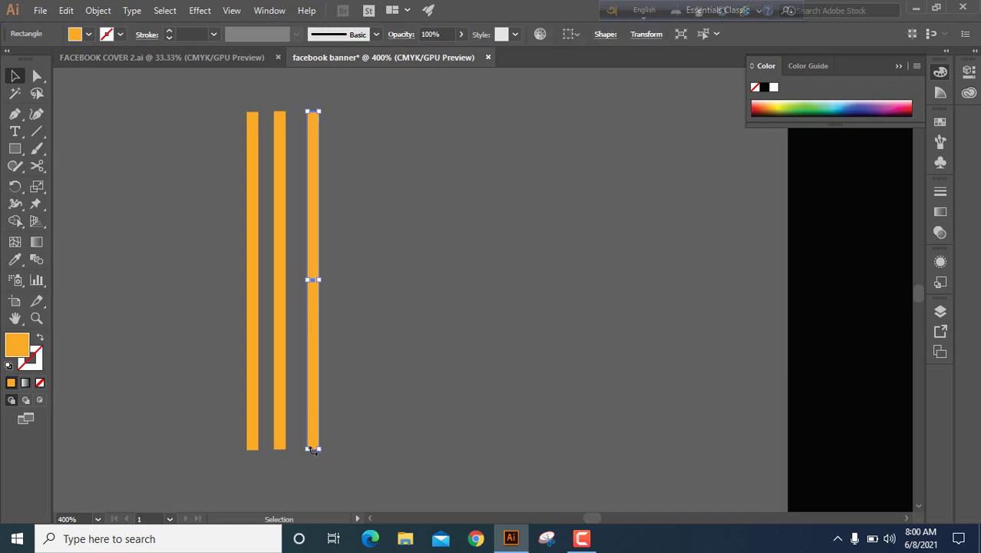
scroll(313, 444, up, 2)
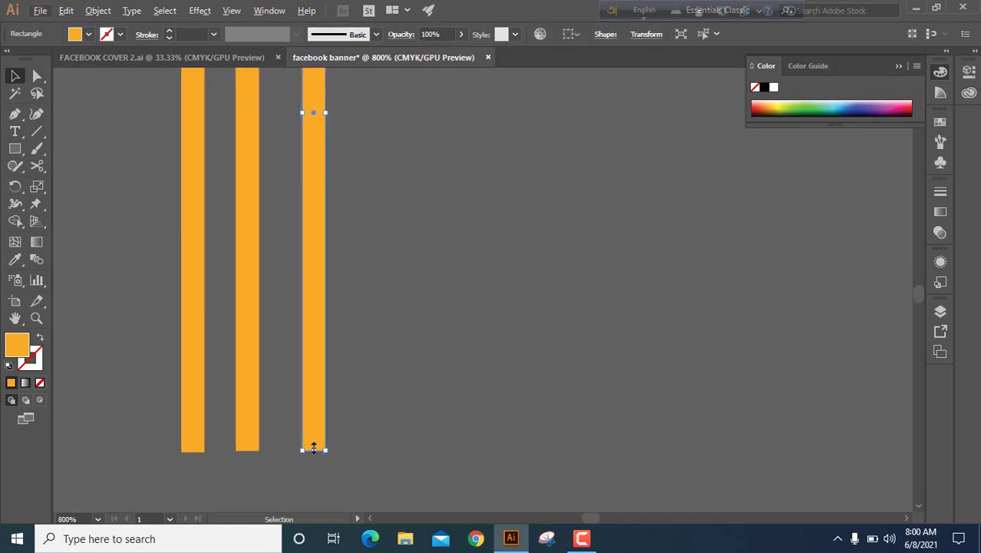
drag(313, 449, 322, 247)
click(188, 442)
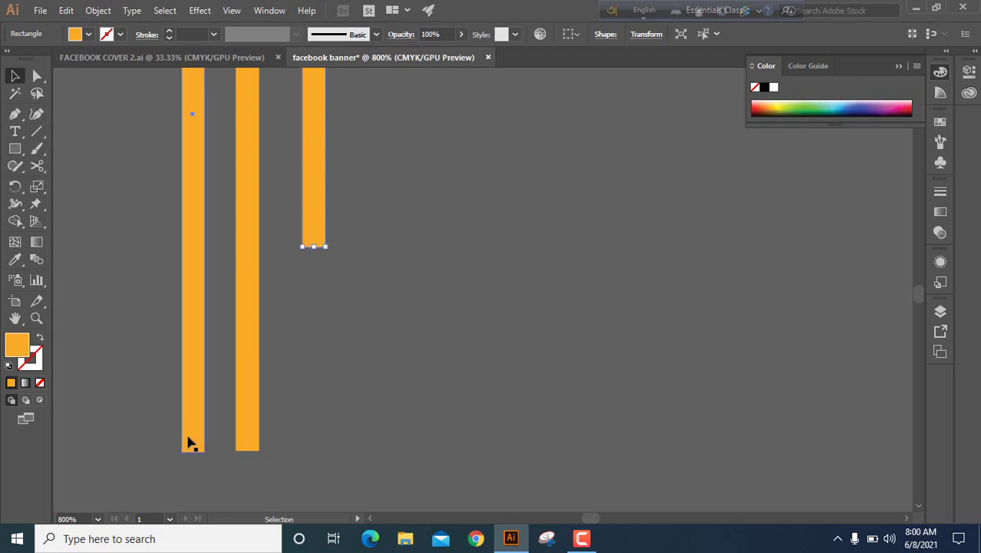
drag(195, 453, 206, 247)
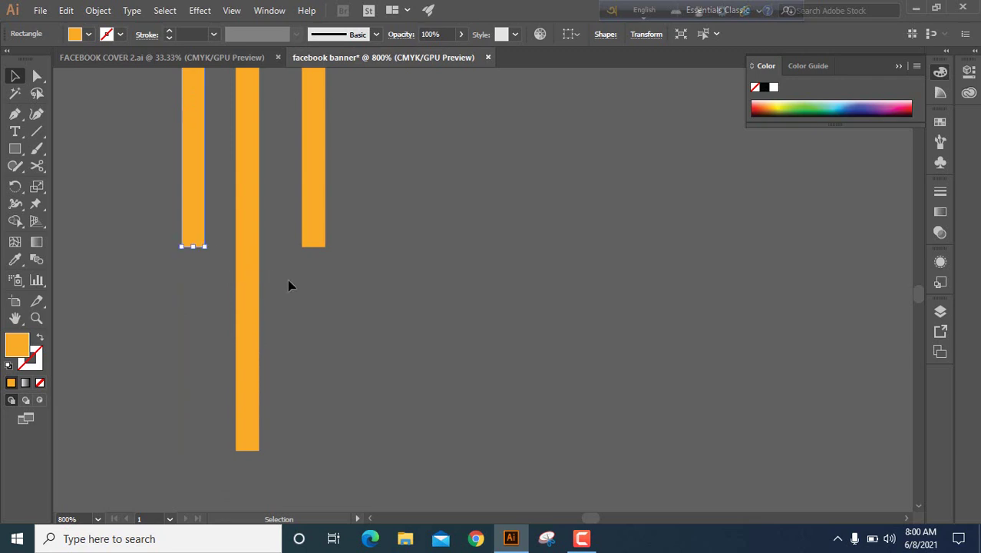
click(298, 287)
Select the three vertical orange bars and group them
scroll(297, 287, down, 3)
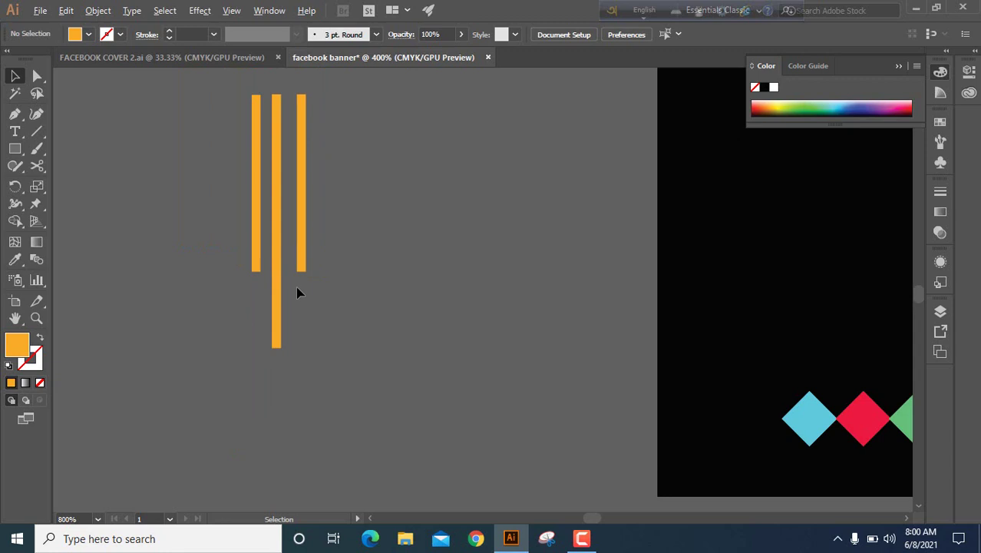
drag(337, 282, 259, 206)
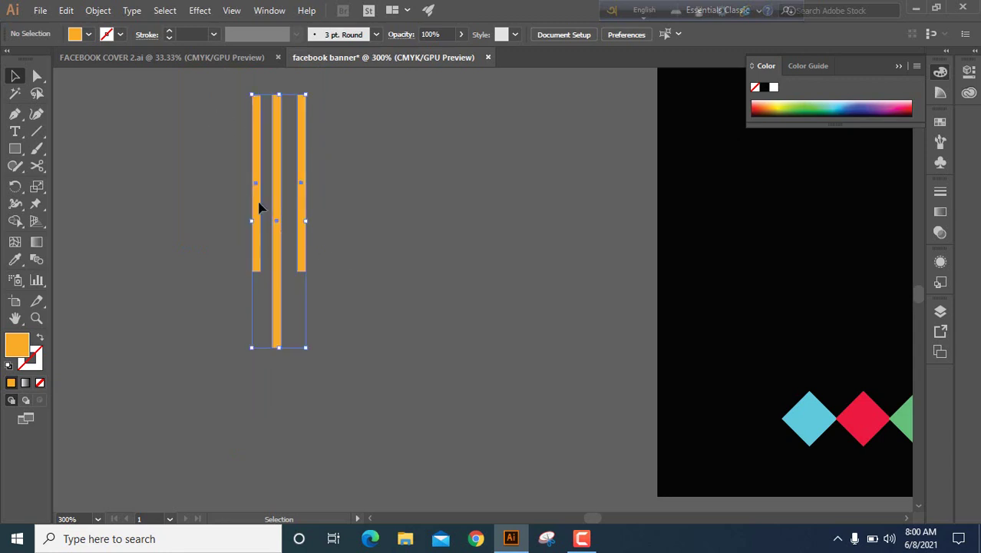
right_click(268, 203)
click(320, 291)
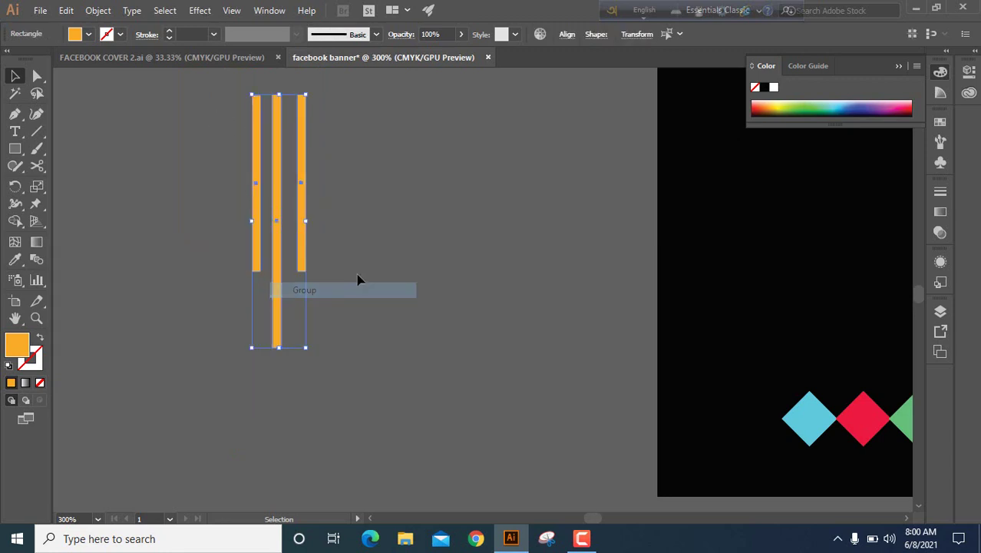
Move the bar group onto the upper part of the banner's black area, to the left of the white square outline
click(296, 229)
drag(278, 240, 751, 248)
key(space)
drag(544, 271, 167, 287)
scroll(402, 279, down, 2)
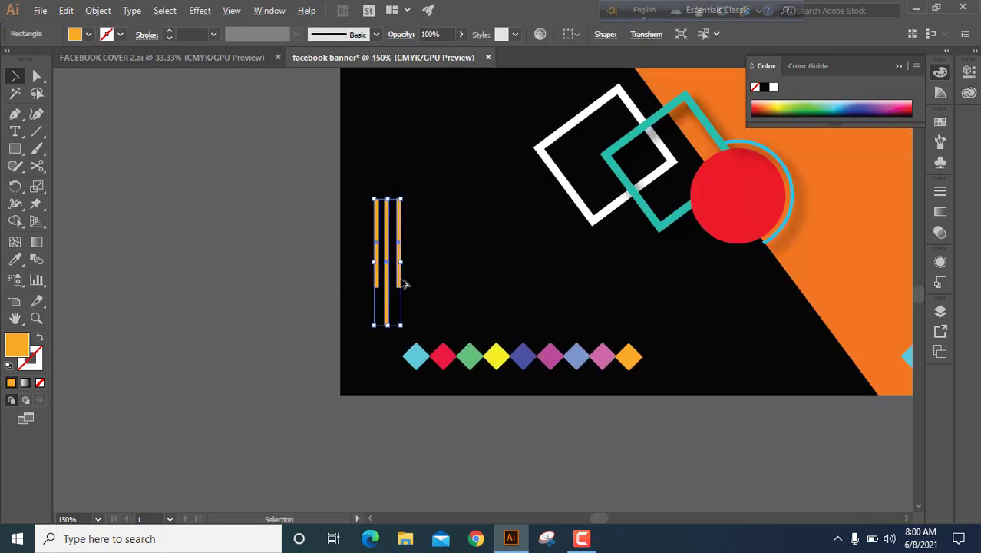
drag(386, 262, 443, 184)
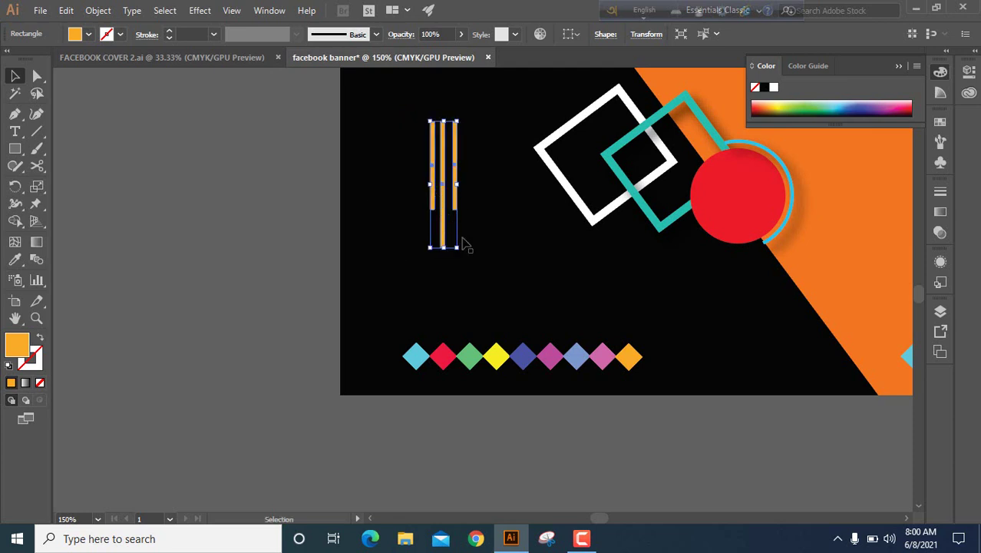
scroll(462, 238, down, 2)
scroll(462, 238, up, 1)
click(530, 416)
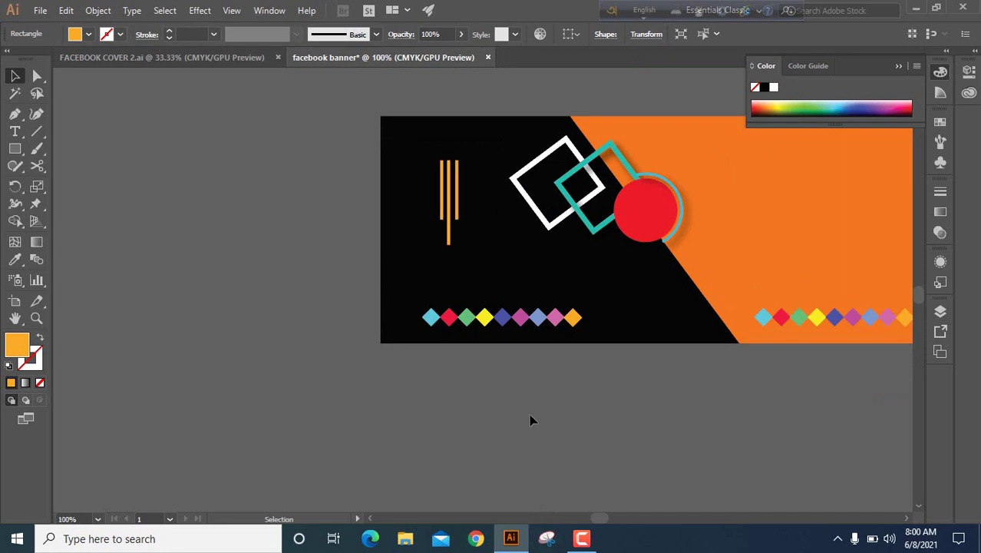
Draw a wide rectangle on the banner's orange area above the diamond row and fill it with off-white F9F8F7
drag(598, 292, 357, 317)
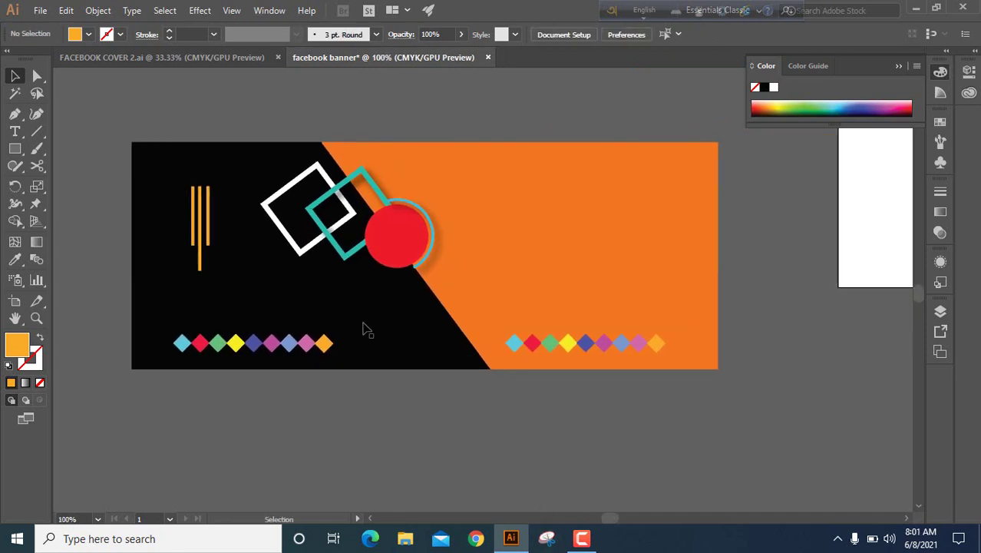
click(14, 148)
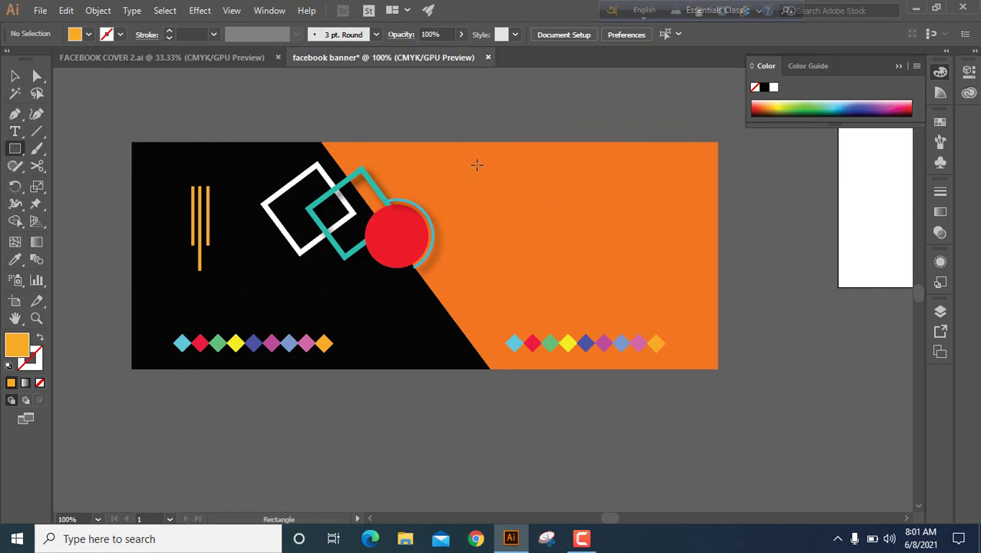
drag(513, 195, 689, 270)
drag(684, 276, 684, 276)
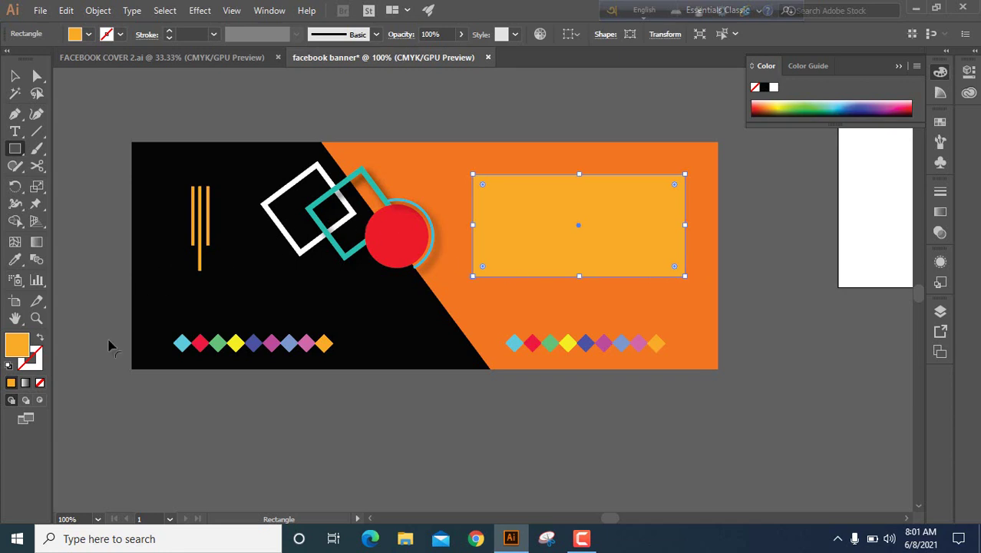
double_click(19, 349)
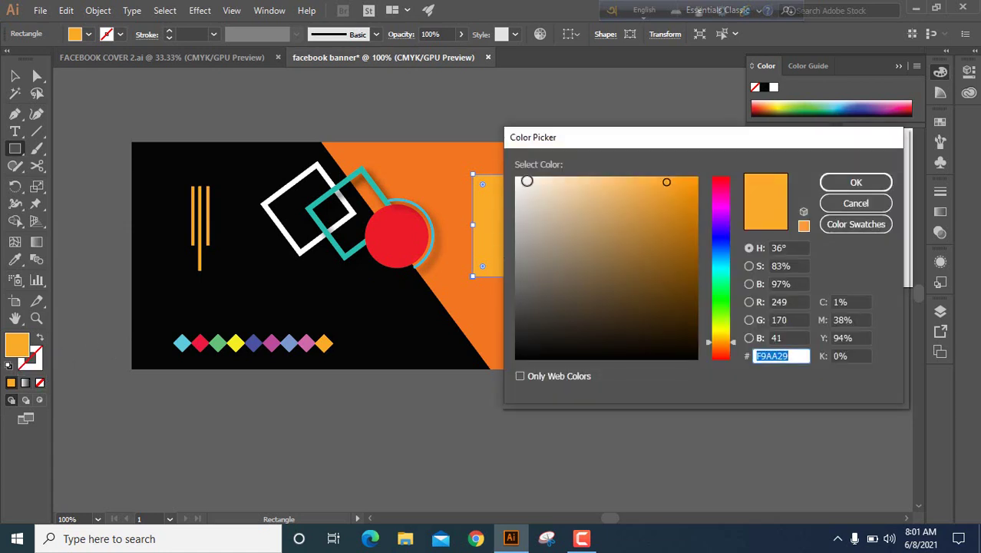
click(518, 182)
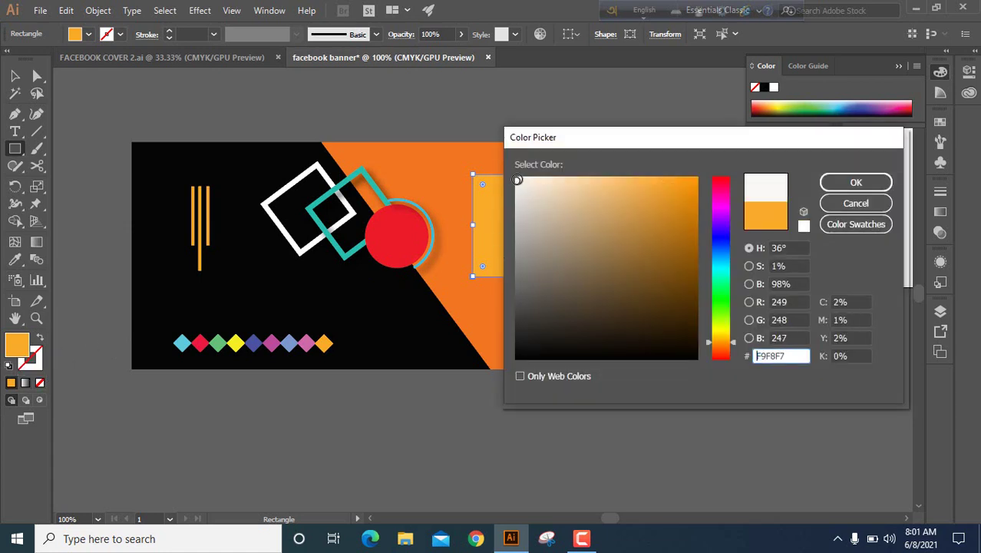
click(837, 183)
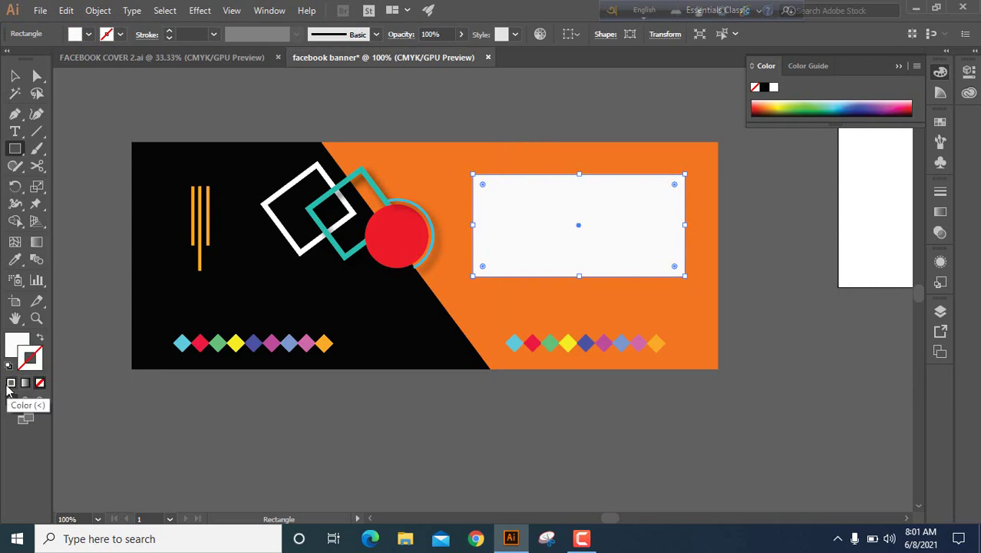
Turn the off-white rectangle into an outline with a 7 pt stroke in the same colour and no fill
click(8, 383)
click(10, 346)
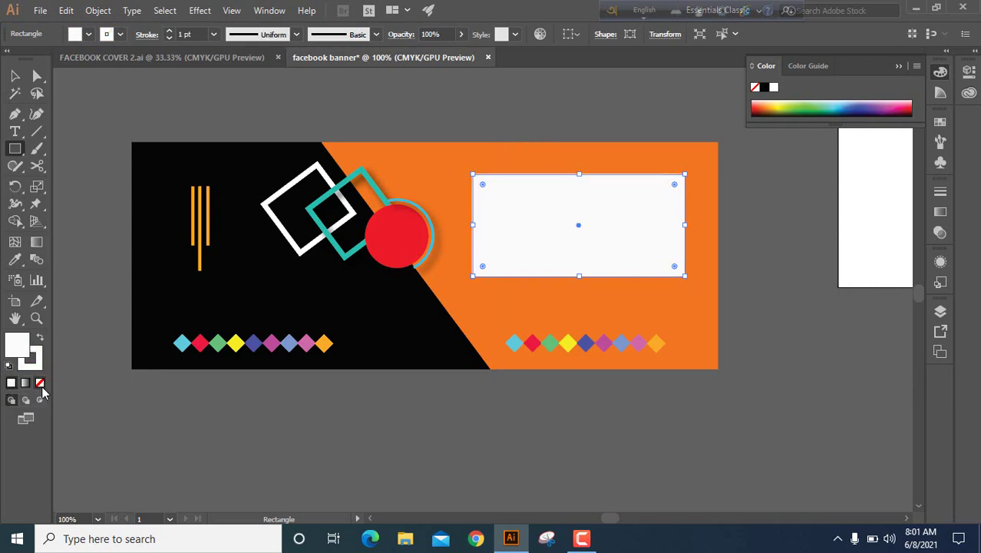
click(43, 384)
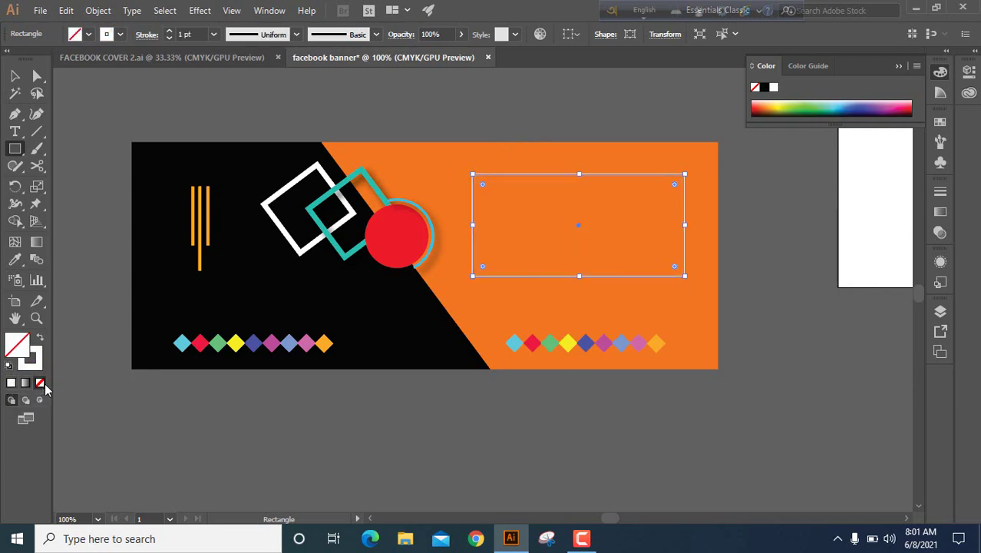
click(215, 36)
click(227, 193)
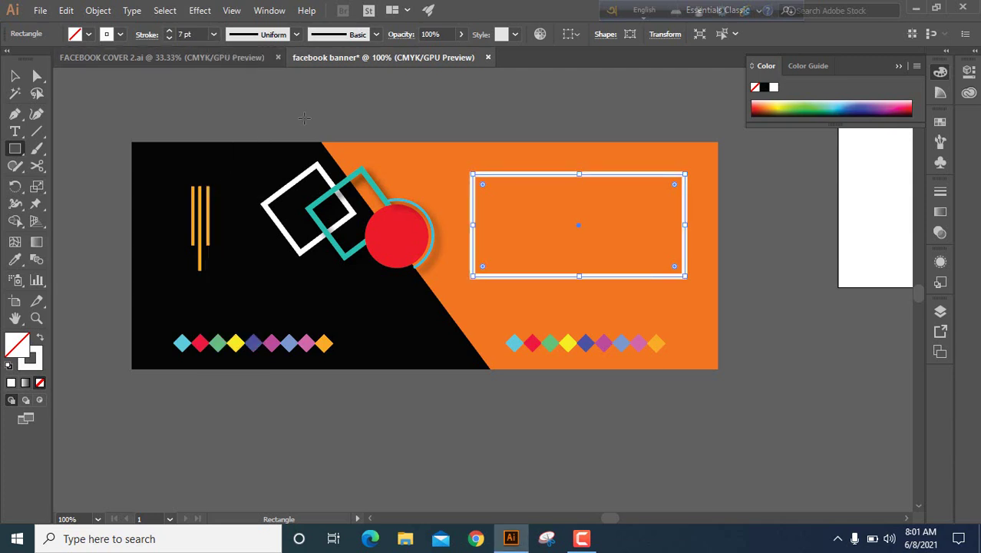
Cut the rectangle outline's upper edge at two points with the Scissors tool and delete the middle segment between them
click(14, 75)
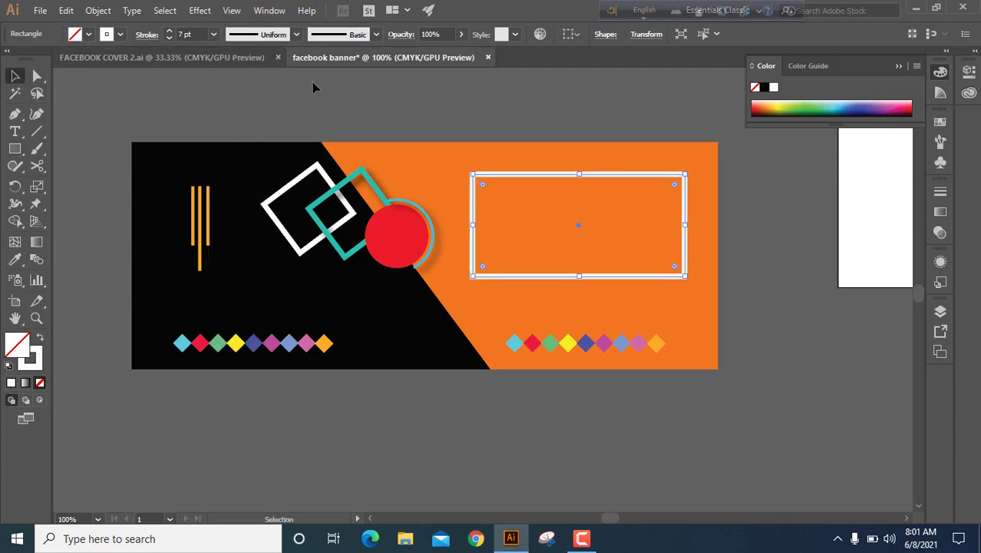
click(37, 166)
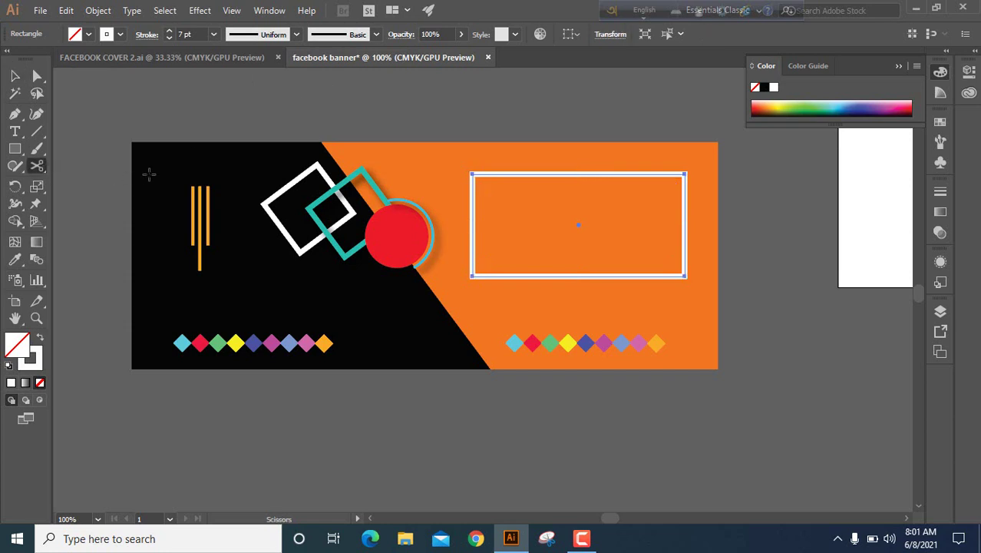
scroll(580, 178, up, 2)
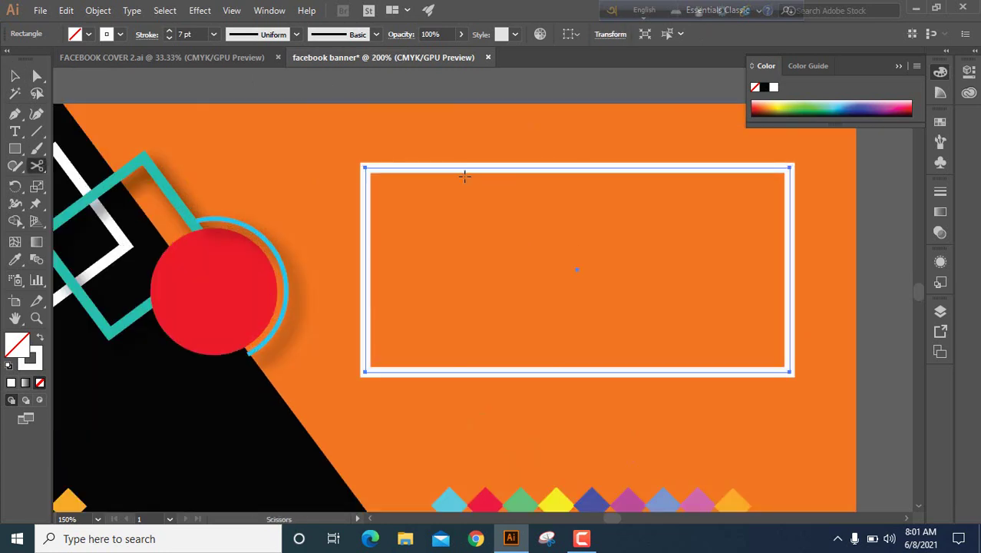
click(457, 167)
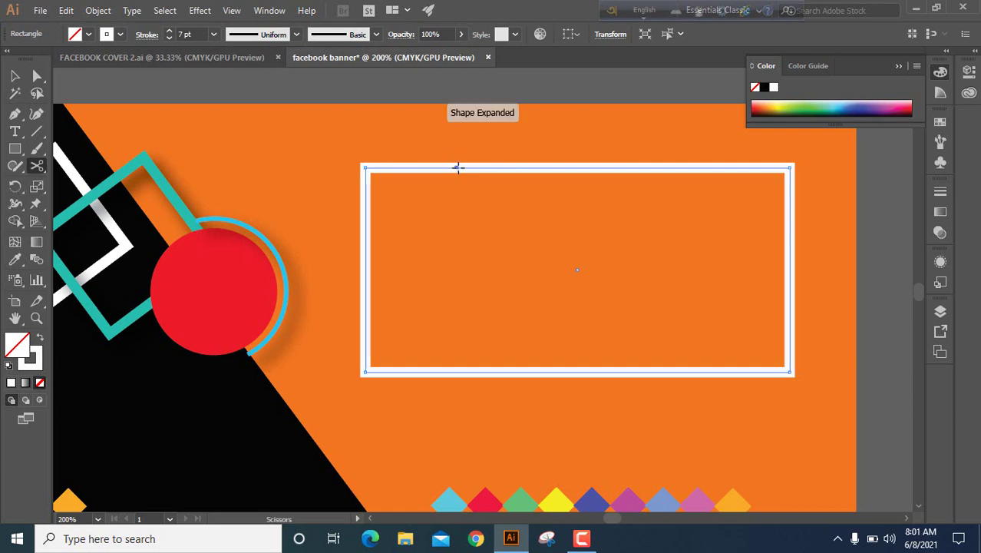
click(689, 168)
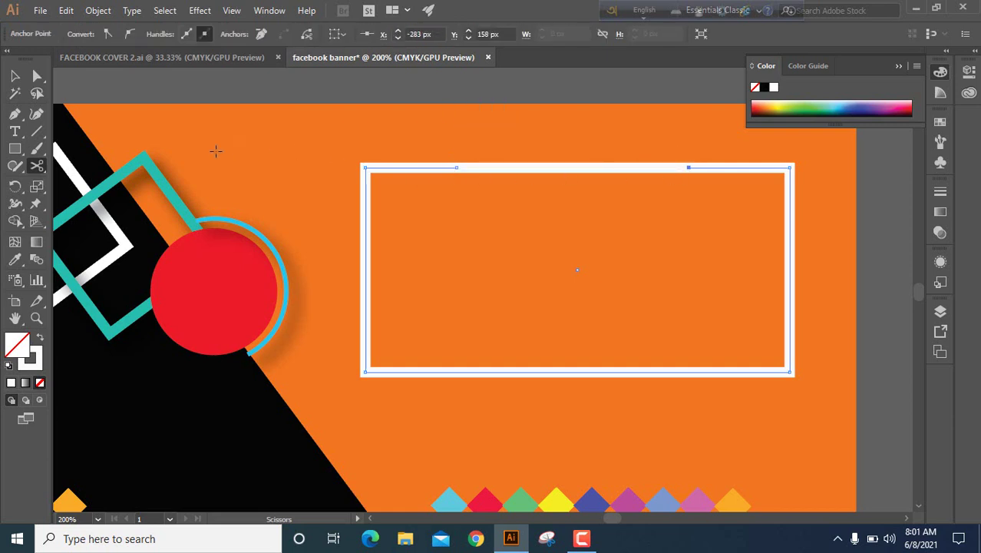
click(15, 75)
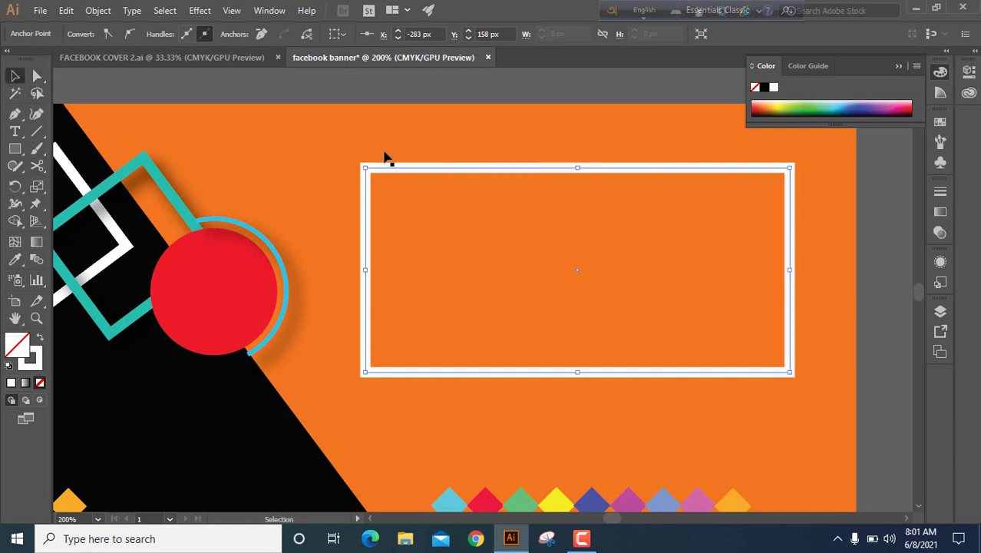
click(521, 170)
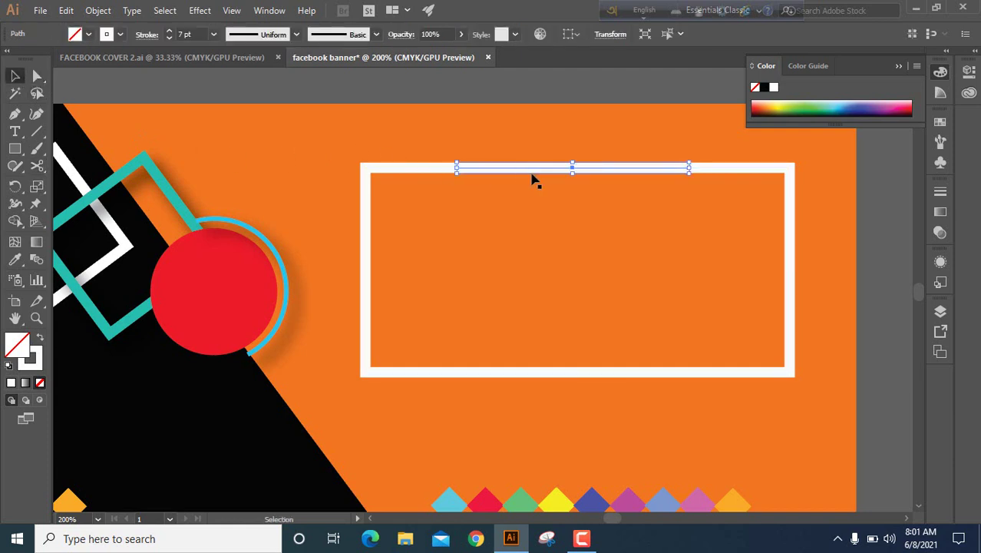
key(Delete)
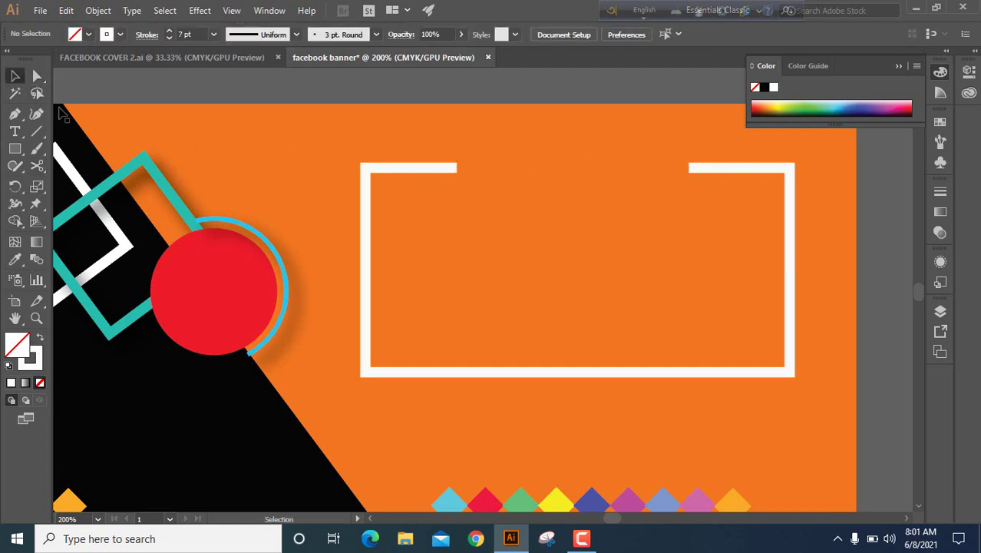
Draw a small circle about 22 px wide above the banner, with an off-white fill and no stroke
key(ctrl+1)
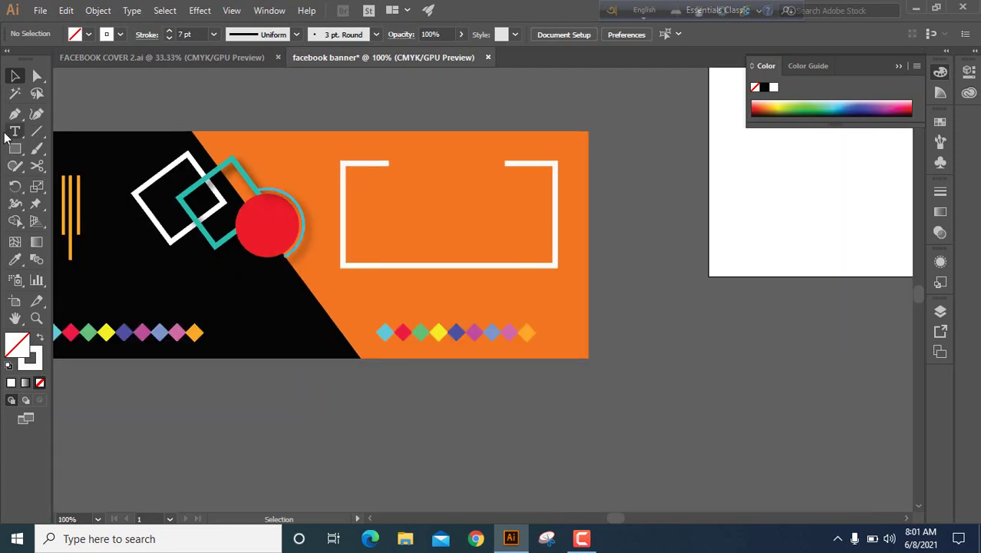
click(14, 149)
click(17, 153)
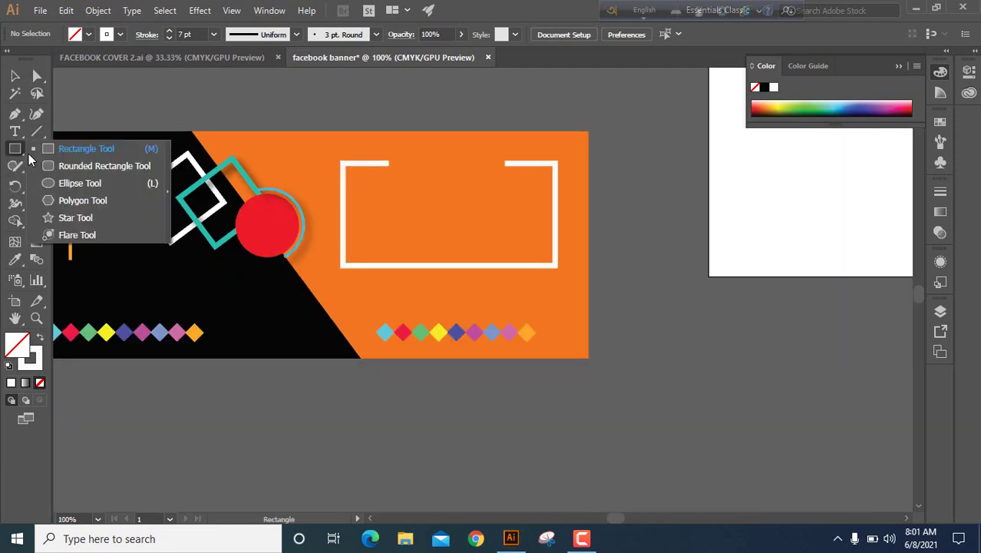
click(76, 184)
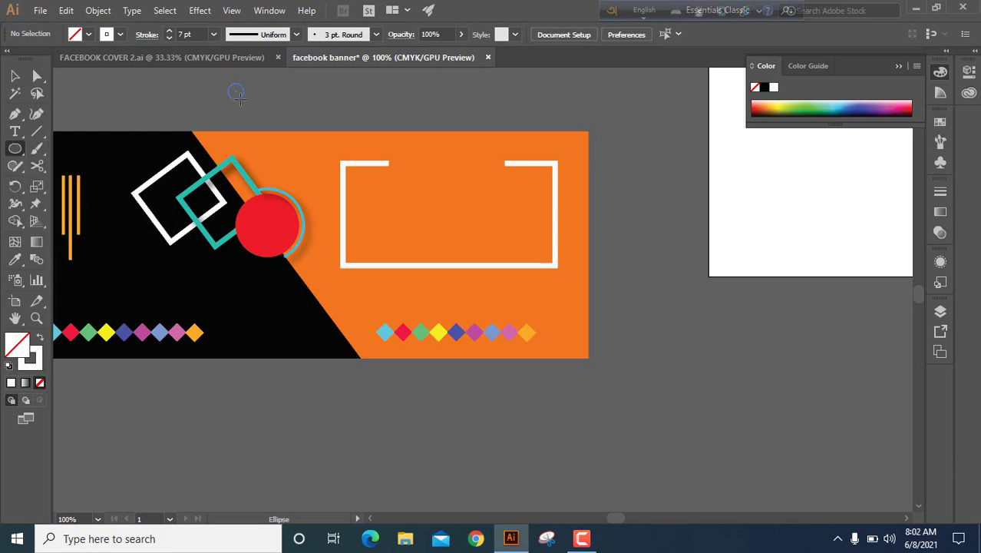
drag(239, 97, 227, 83)
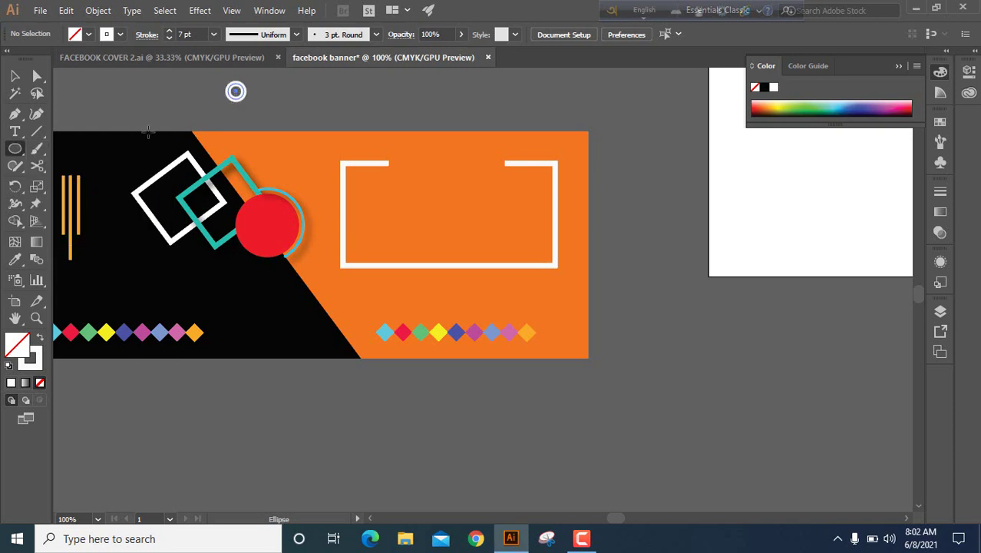
click(11, 383)
click(38, 359)
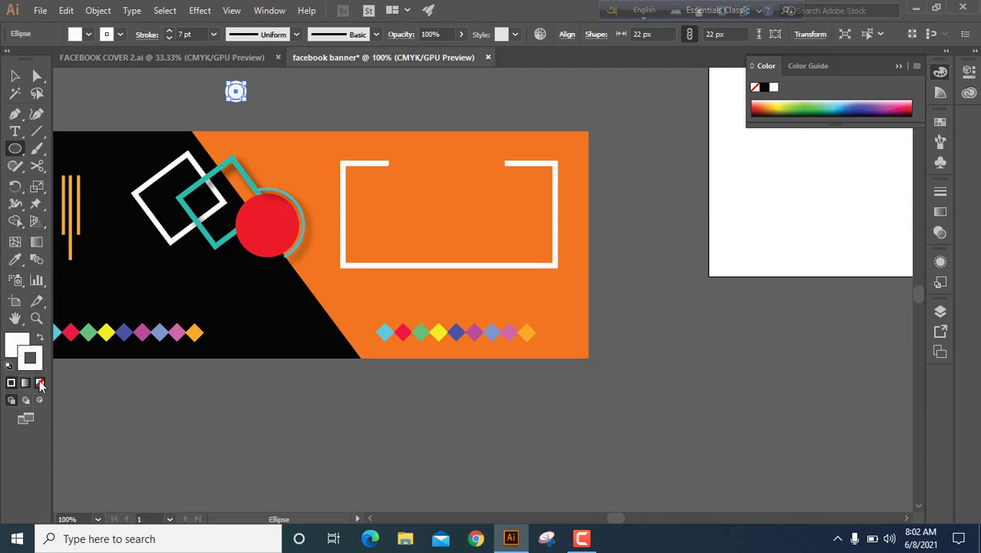
click(40, 383)
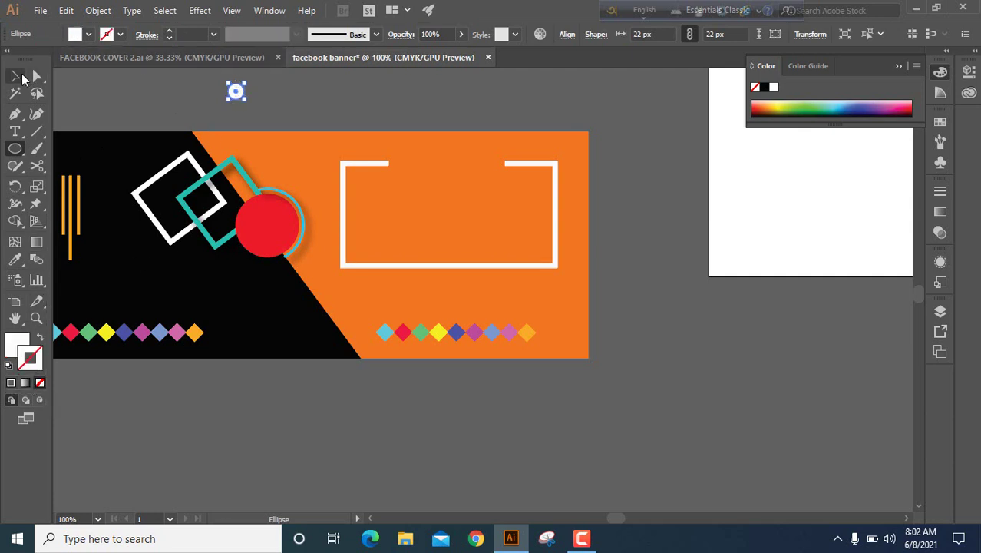
Move the small circle onto the left cut end of the open frame and place a copy on the right cut end
click(15, 76)
drag(235, 92, 390, 166)
scroll(390, 166, up, 3)
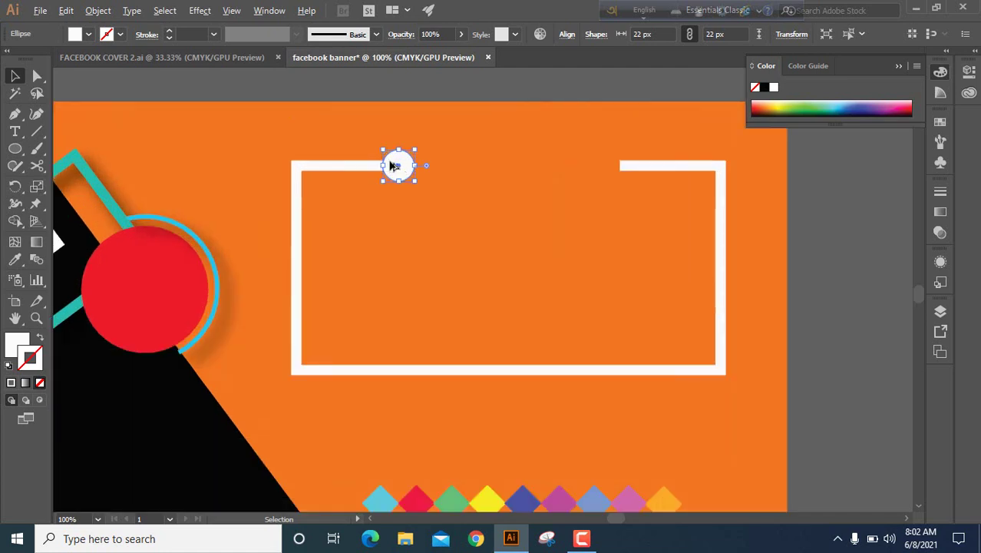
drag(409, 178, 721, 199)
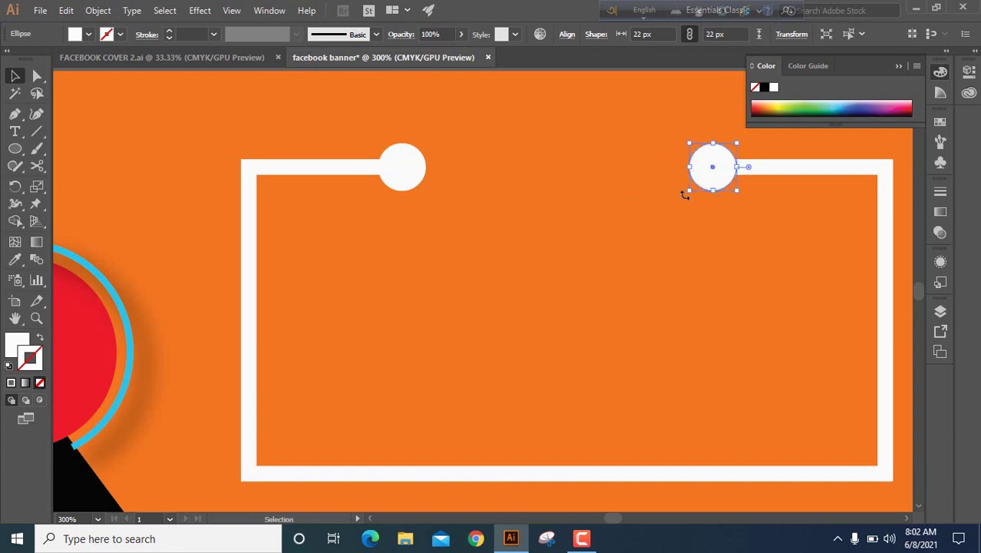
scroll(666, 193, down, 2)
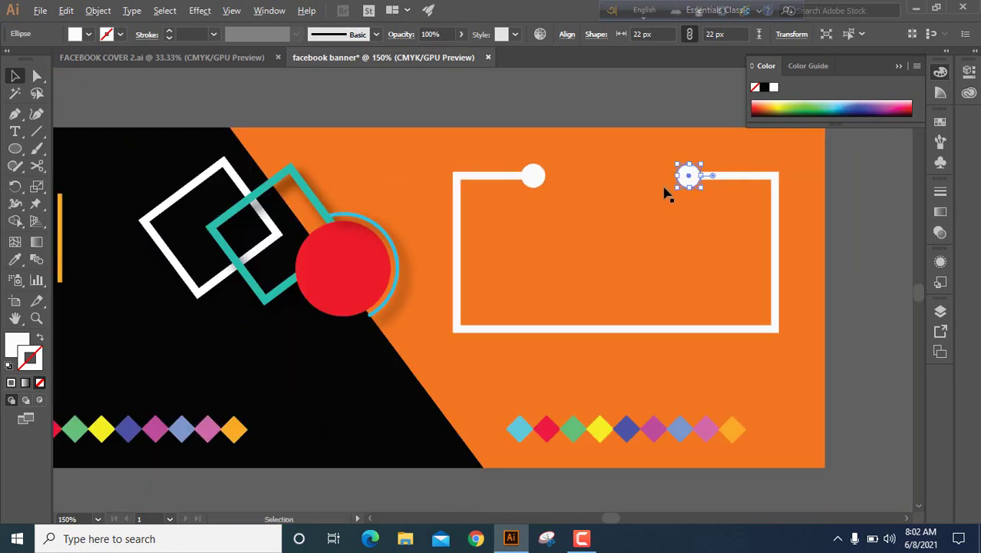
click(891, 202)
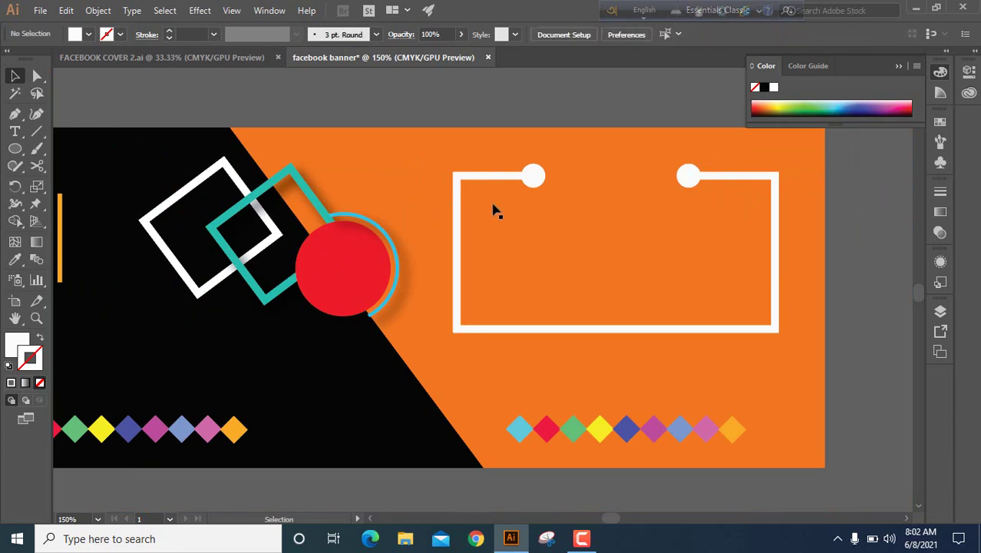
scroll(493, 211, down, 3)
scroll(493, 211, up, 1)
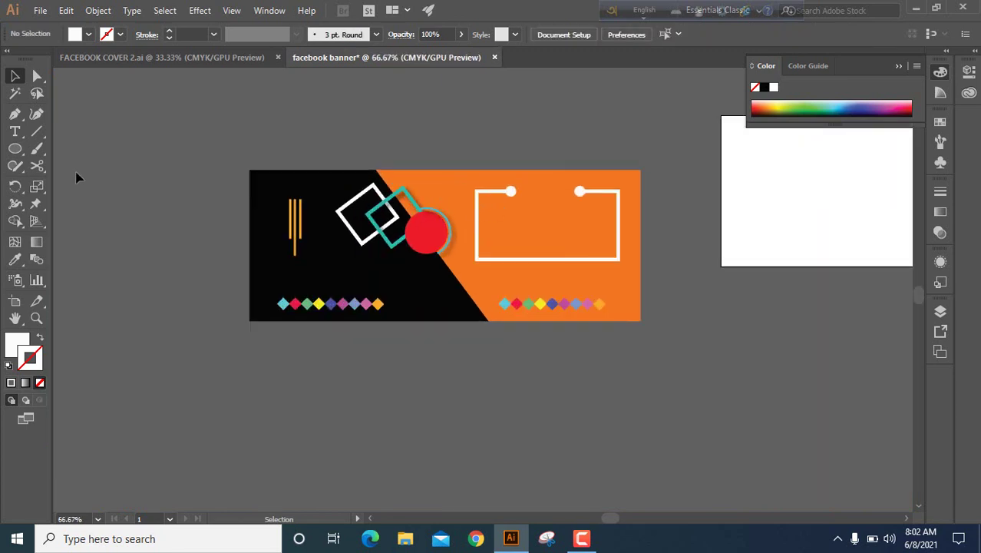
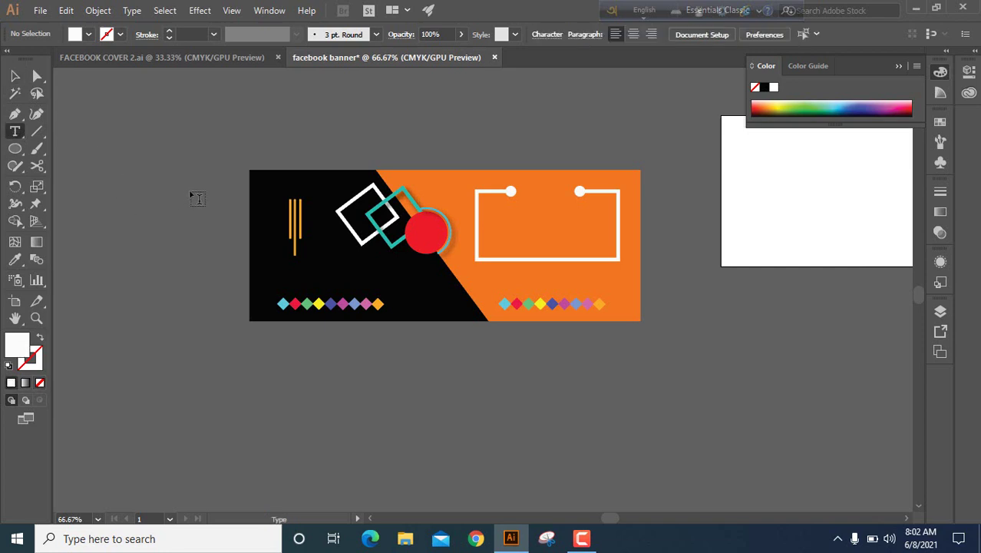
Add the text "FASHION" on the empty canvas beside the banner's black side and try to set it to 48 pt
click(112, 201)
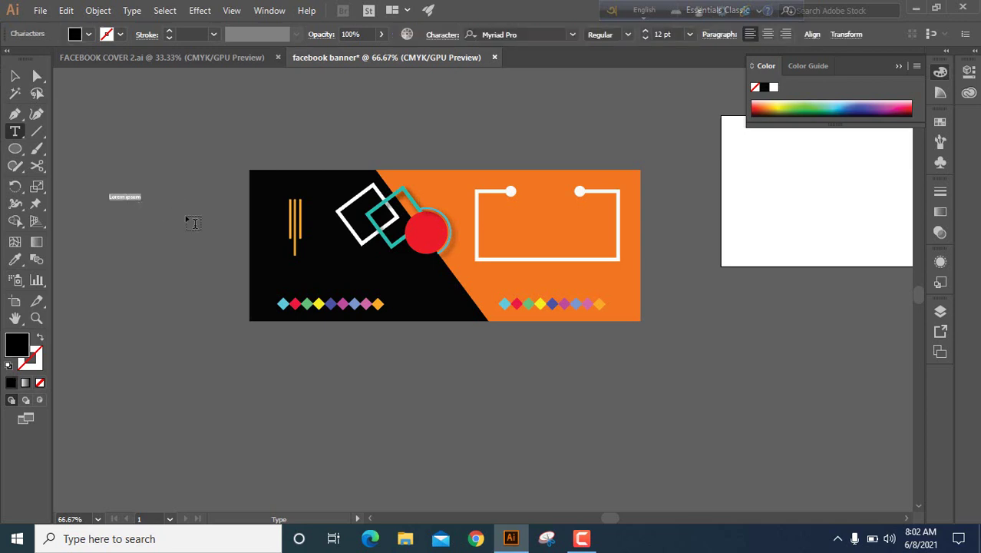
text(FASHION)
click(690, 34)
click(712, 259)
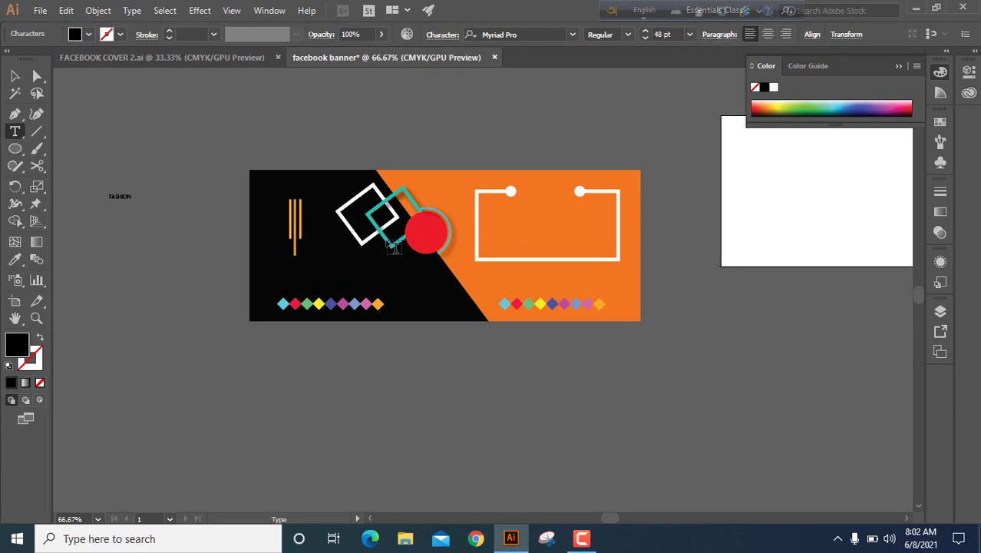
Set the whole FASHION text object to 48 pt with the Bold style of Myriad Pro
click(15, 75)
click(120, 196)
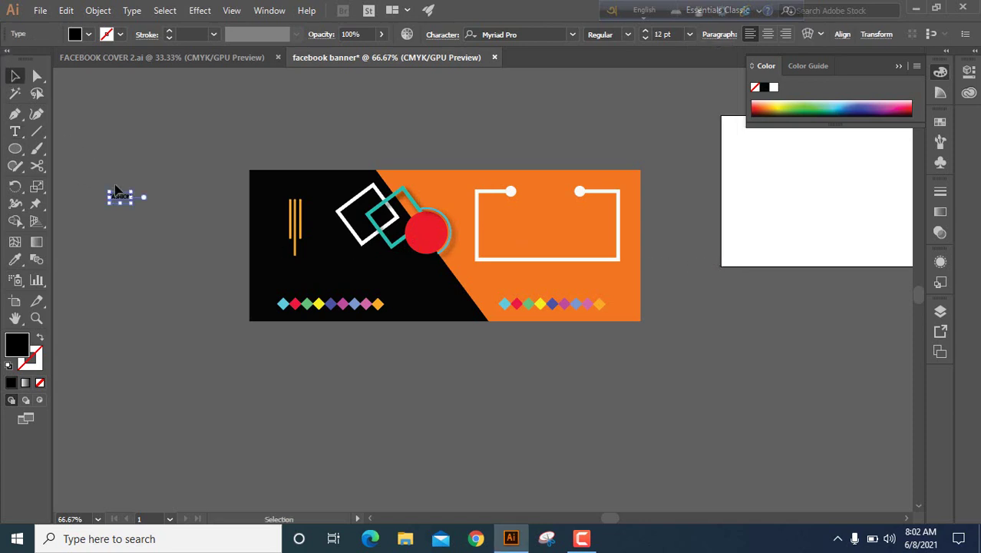
click(689, 35)
click(711, 260)
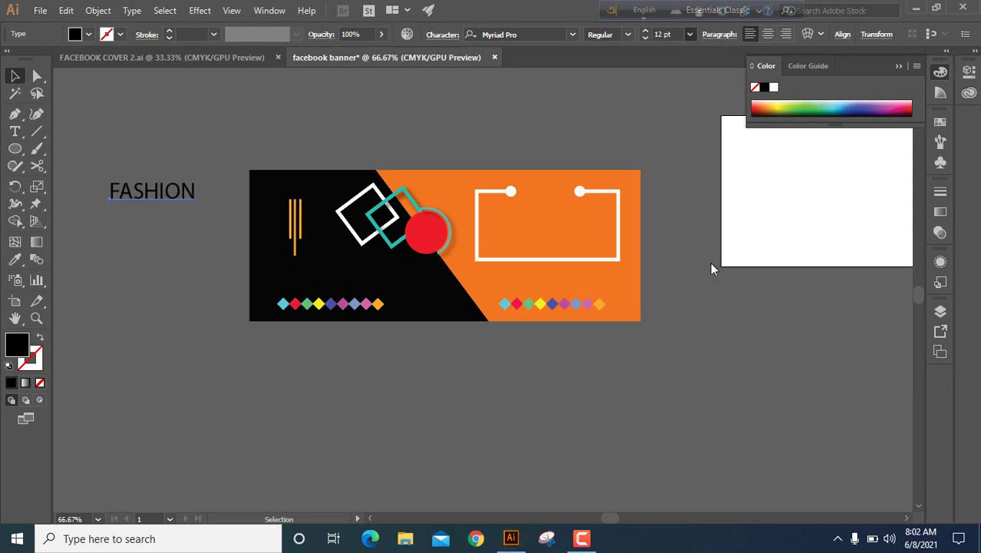
click(626, 35)
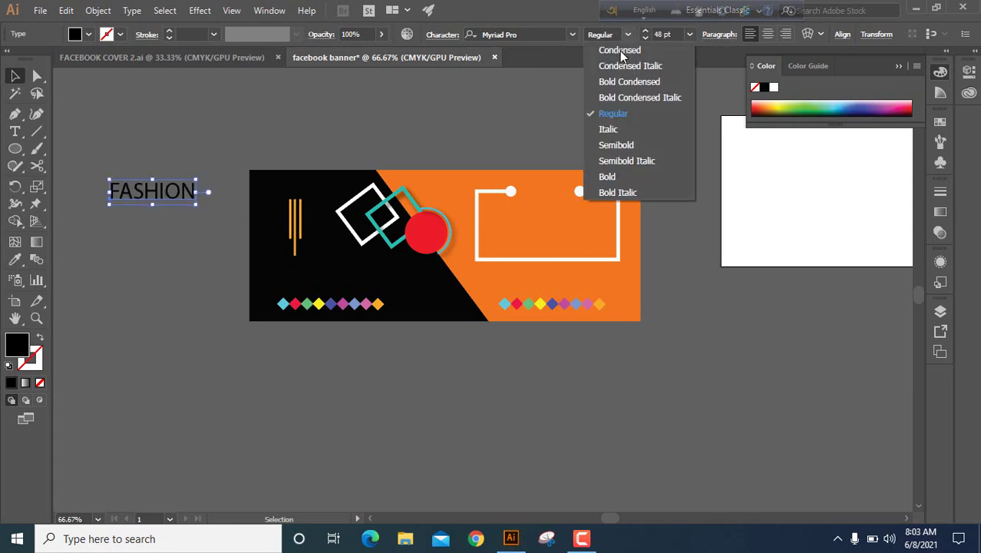
click(622, 176)
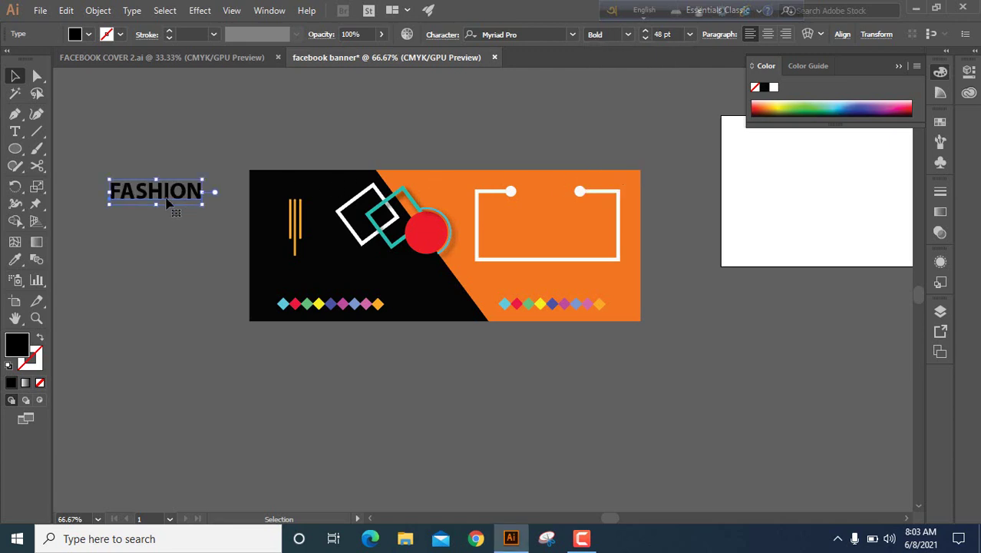
Move the FASHION text into the upper part of the open frame and add the text "BANNER" beside the banner's black side
drag(162, 196, 548, 219)
drag(549, 218, 550, 219)
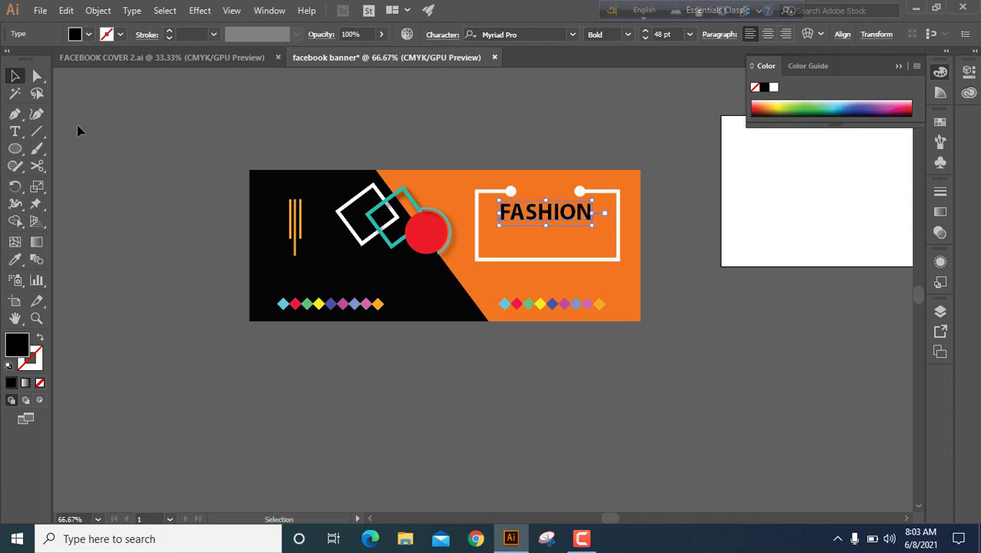
click(15, 131)
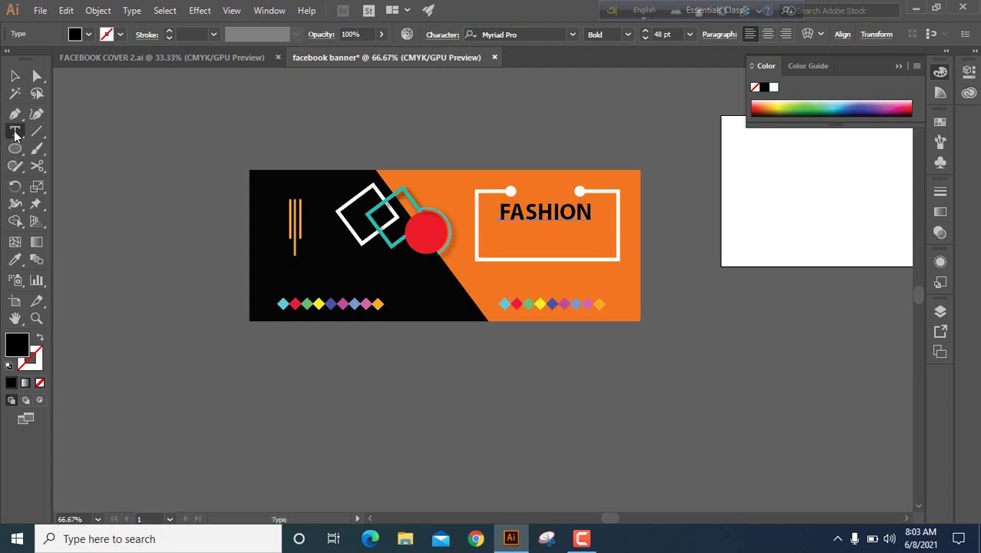
click(119, 186)
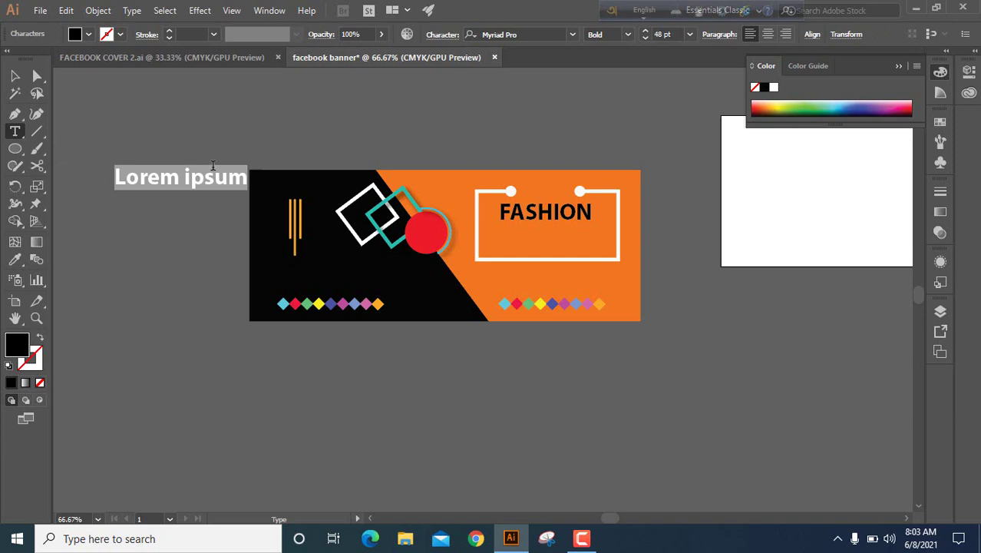
text(BANNER)
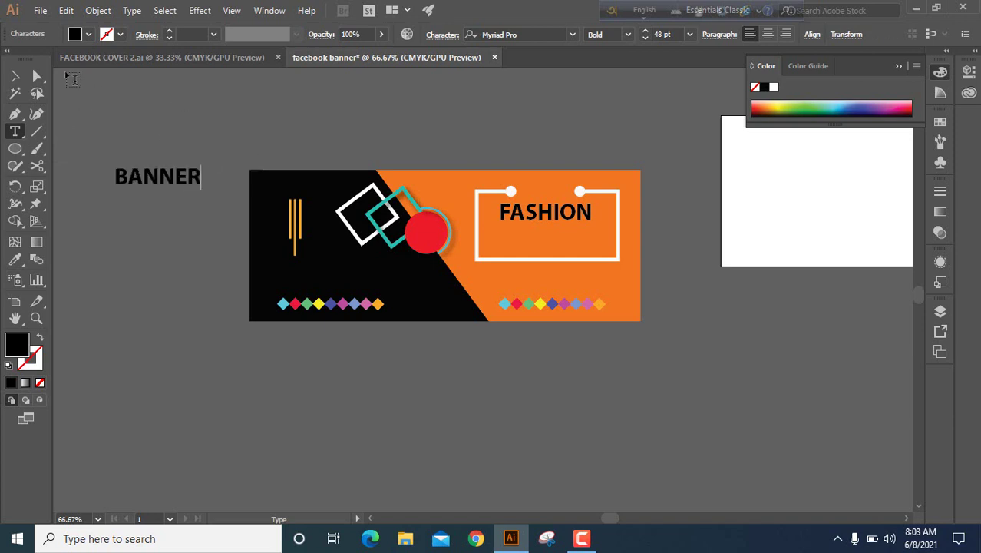
click(15, 75)
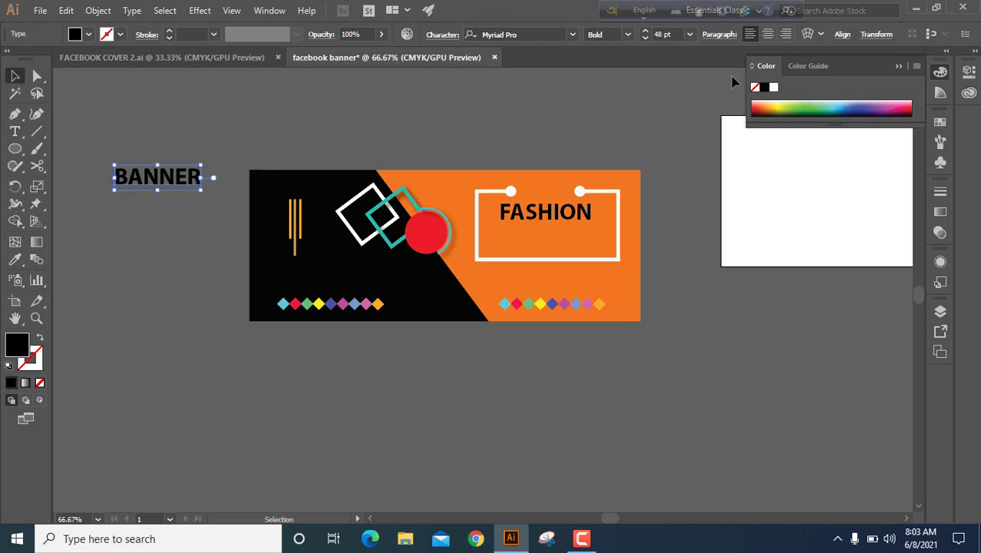
Set the BANNER text to 36 pt with the Regular style of Myriad Pro
click(689, 34)
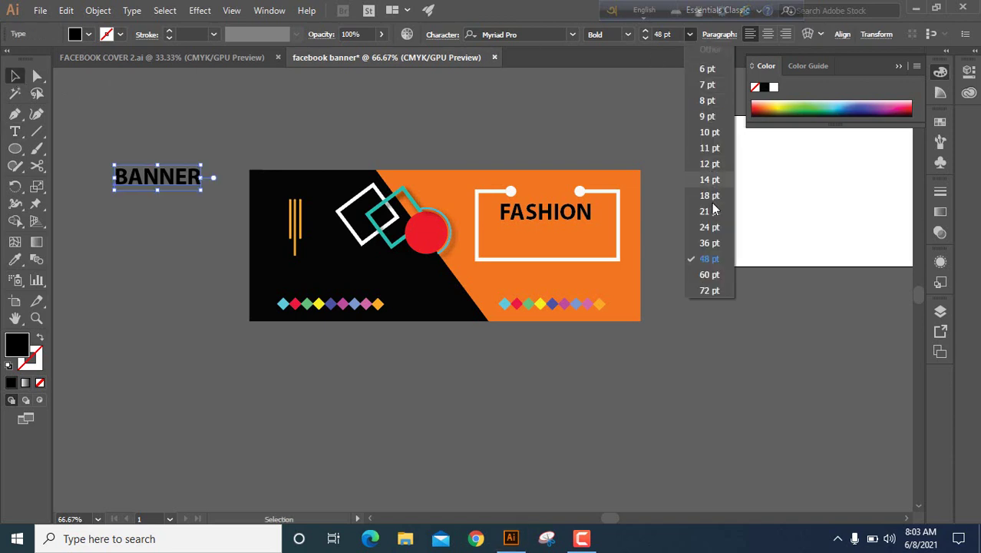
click(709, 244)
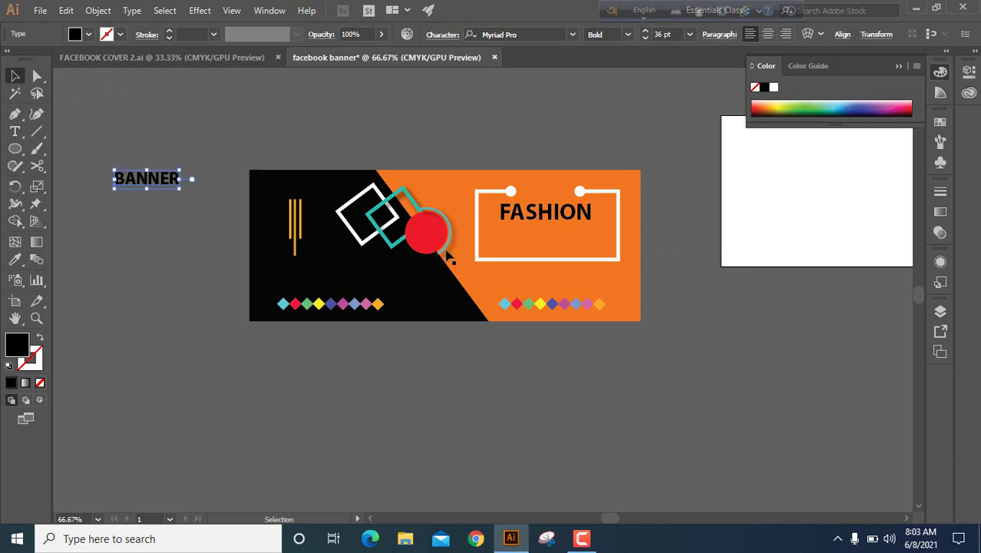
click(627, 35)
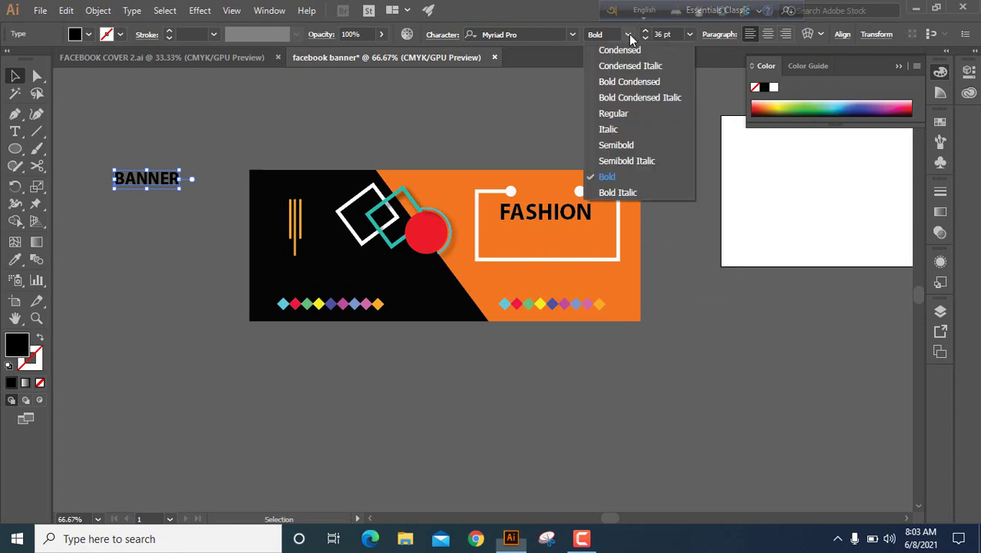
click(613, 114)
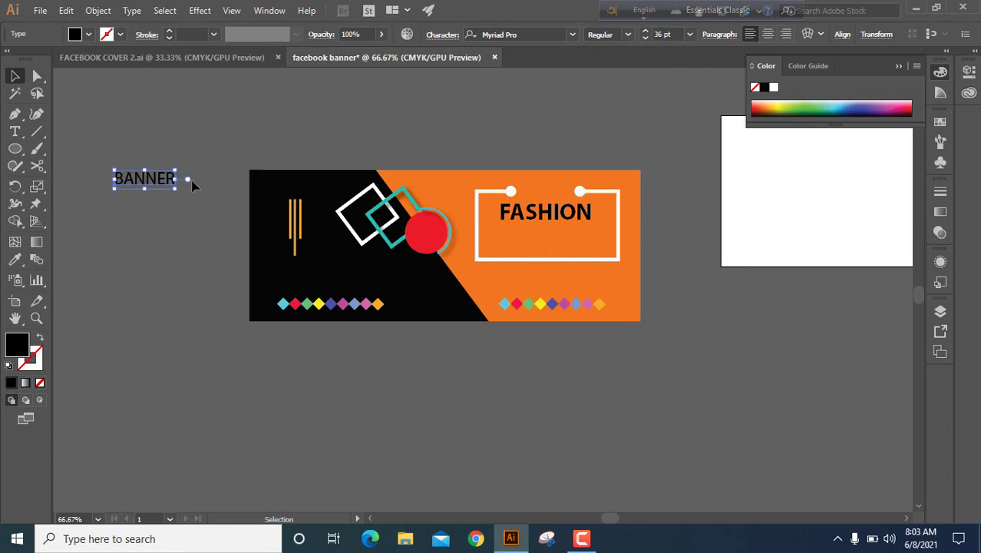
Increase the tracking of the BANNER text to 75
click(441, 36)
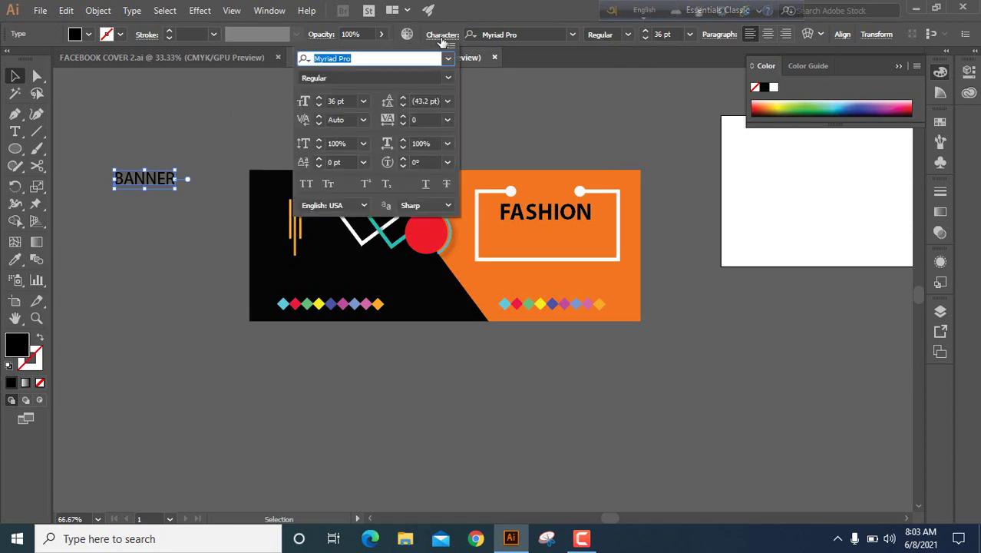
click(407, 115)
click(407, 115)
click(407, 115)
click(407, 116)
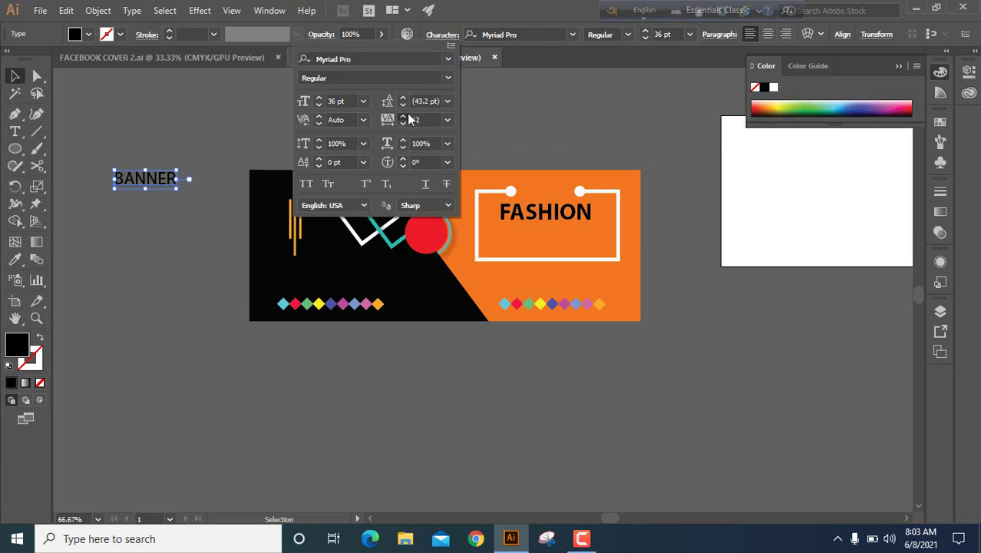
click(407, 116)
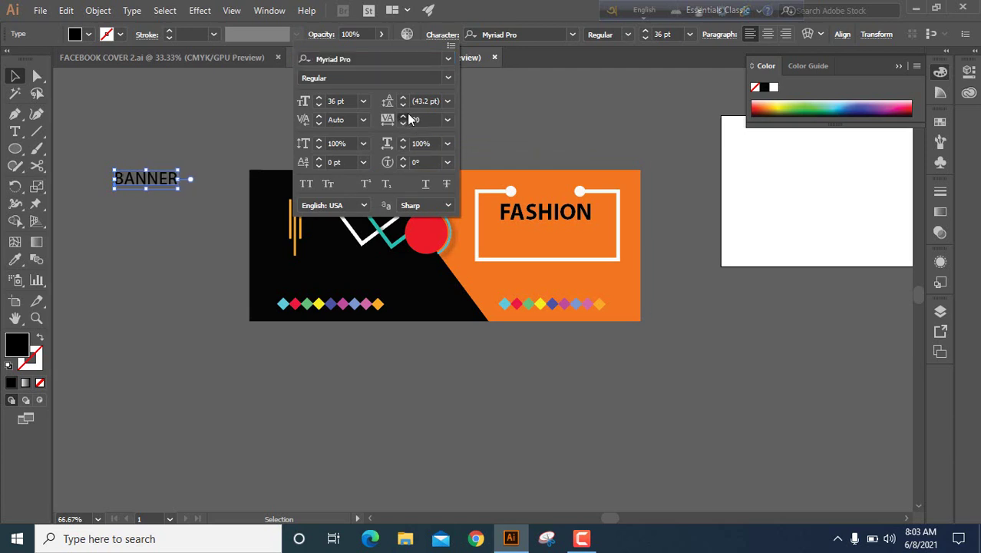
click(408, 116)
click(408, 116)
click(409, 117)
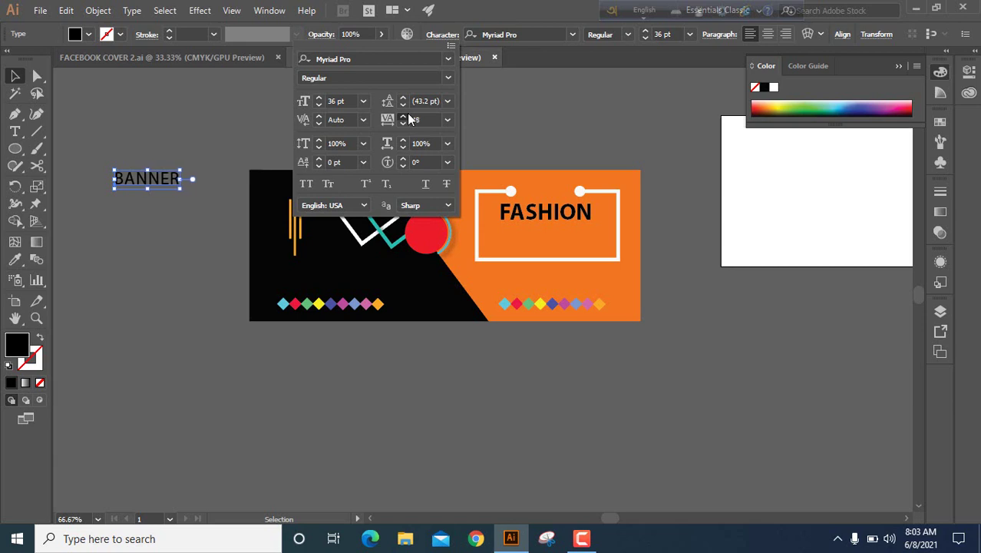
click(408, 116)
click(408, 117)
click(408, 116)
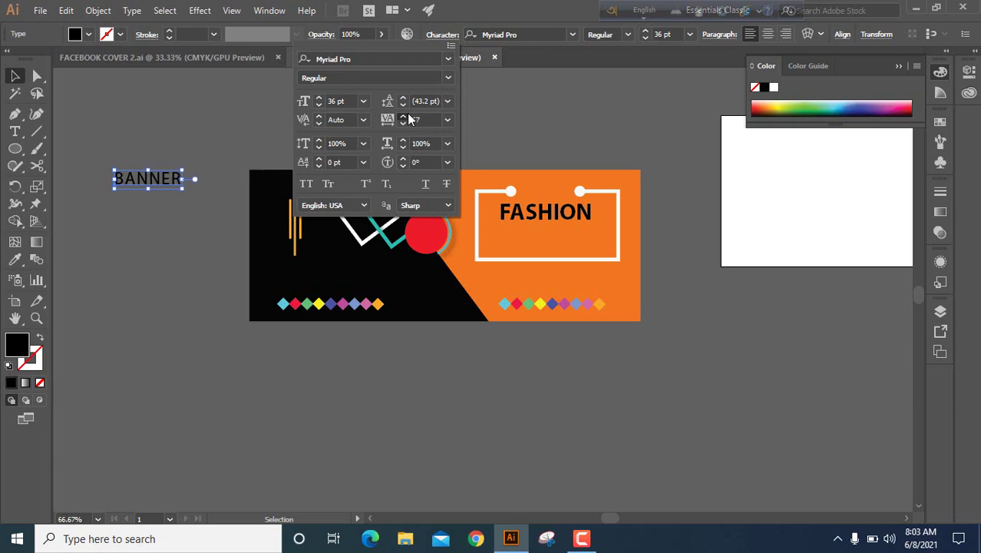
click(409, 117)
click(408, 117)
Move the BANNER text into the open frame, centred directly below FASHION
click(153, 181)
drag(156, 181, 547, 235)
click(493, 128)
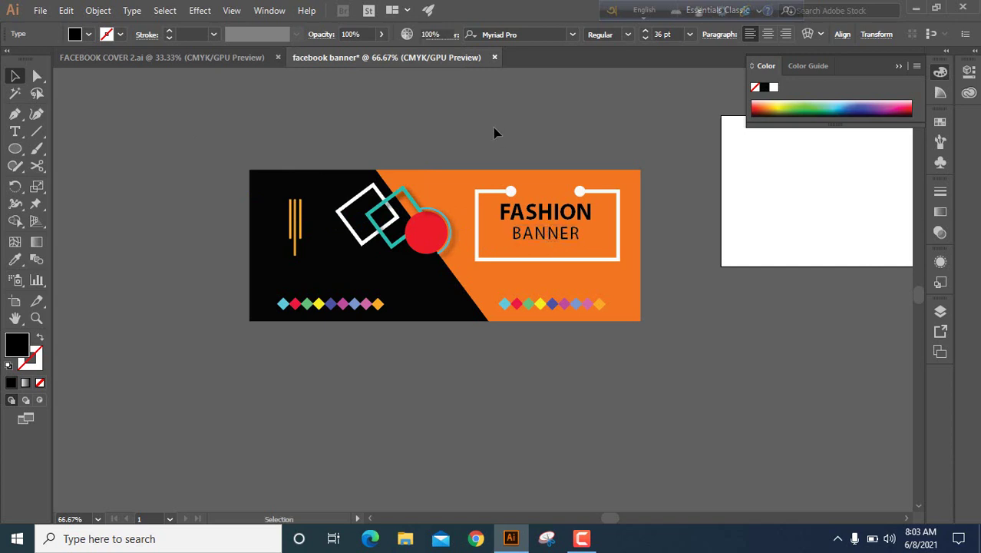
Fill the FASHION and BANNER texts in the open frame with white
click(533, 219)
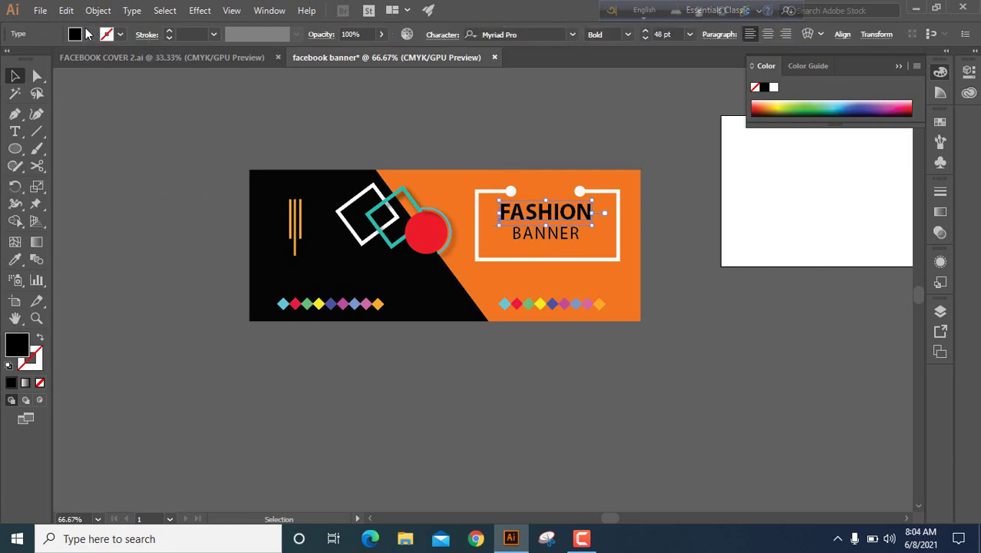
click(89, 35)
click(29, 59)
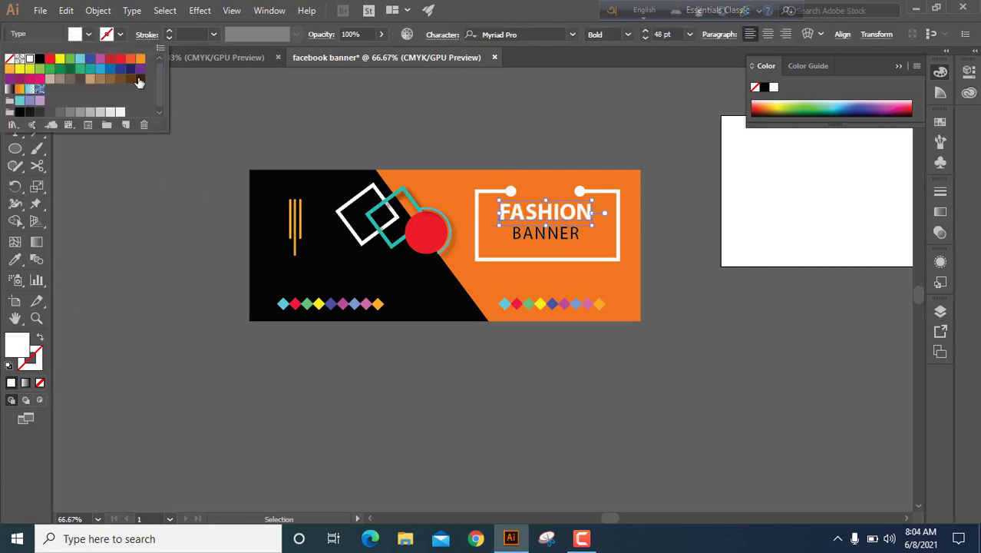
click(540, 240)
click(88, 34)
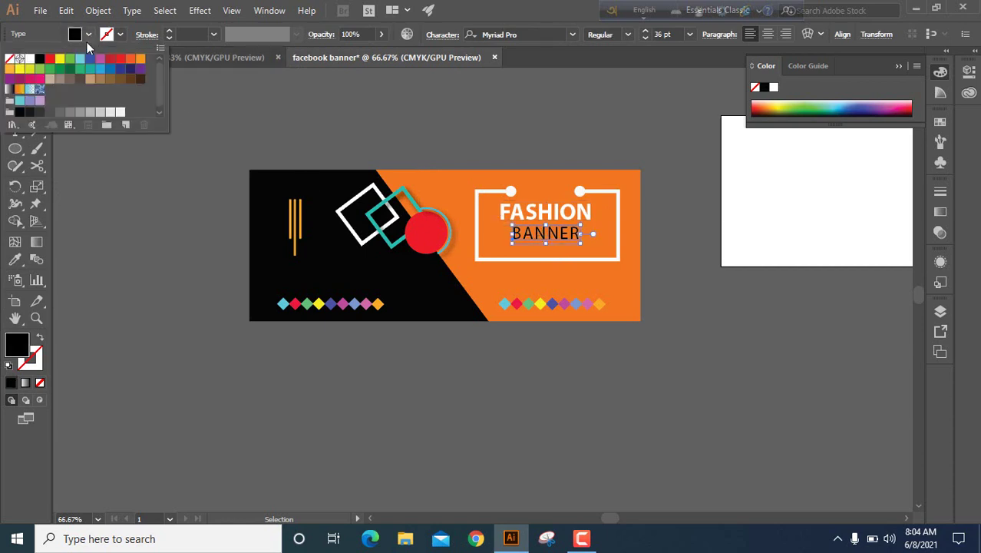
click(29, 59)
click(263, 89)
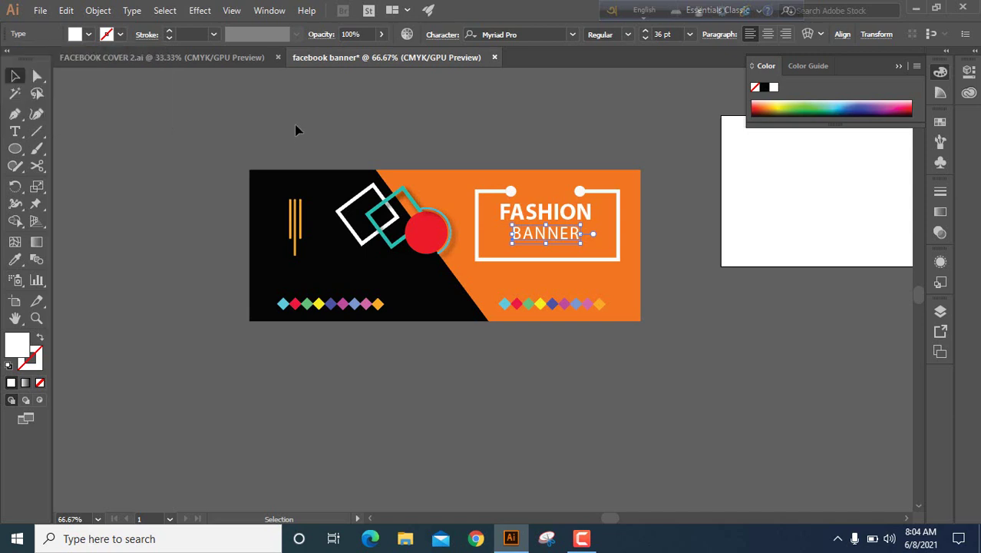
click(294, 125)
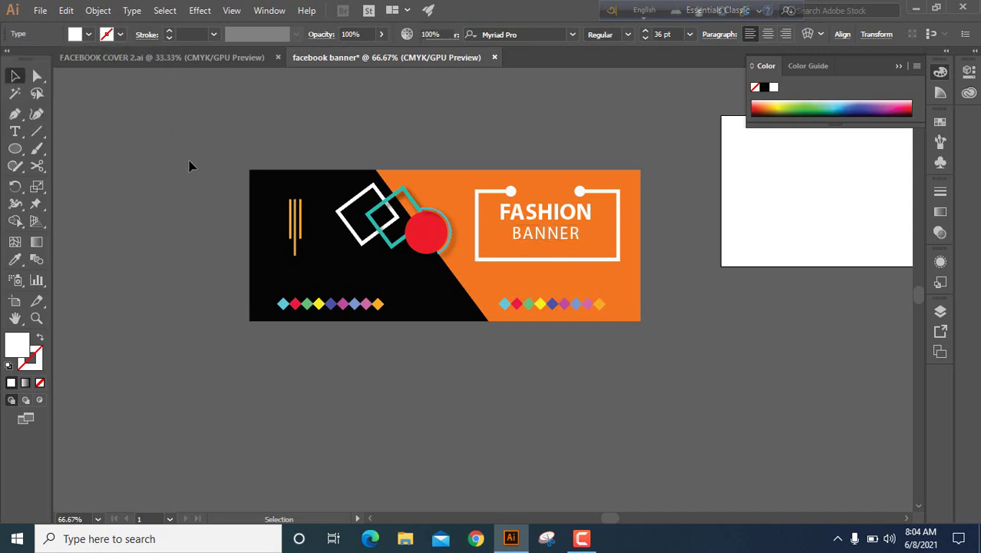
Add the text "SHOP" on the empty canvas beside the banner's black side and fill it with white
click(17, 133)
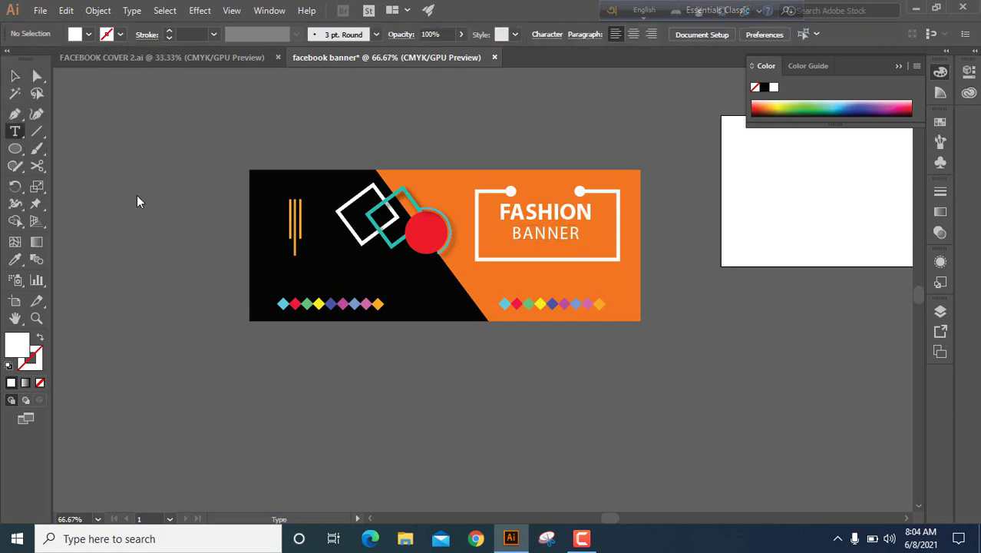
click(115, 206)
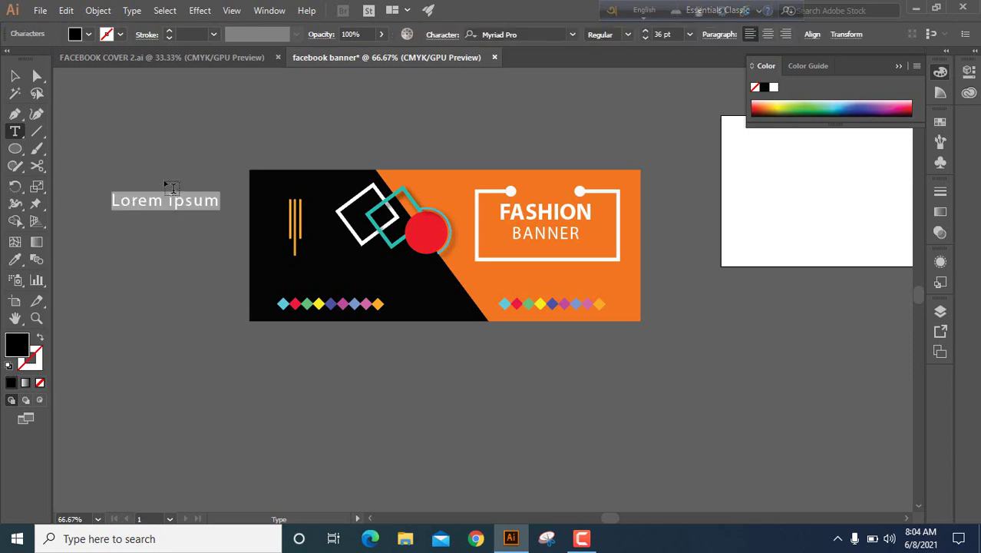
text(SHOP)
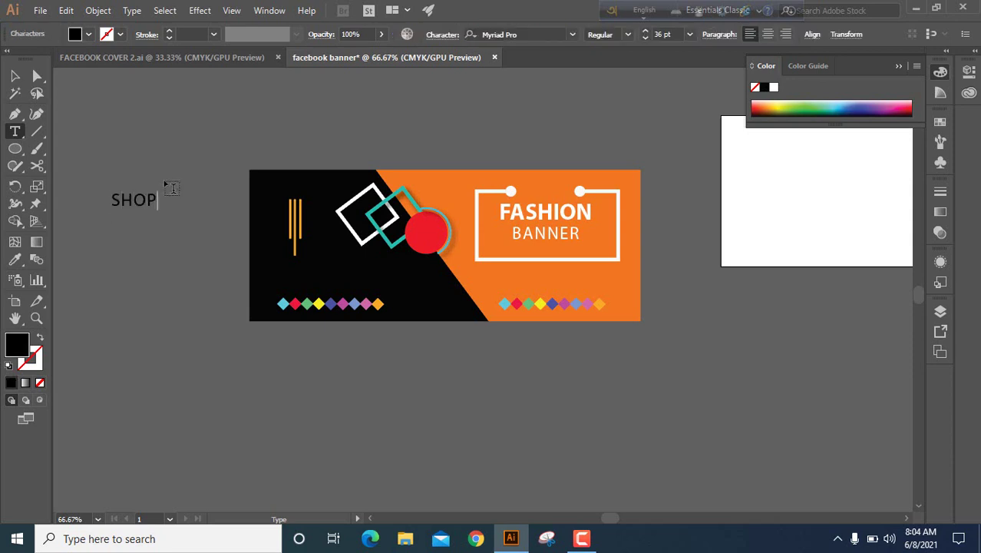
click(14, 75)
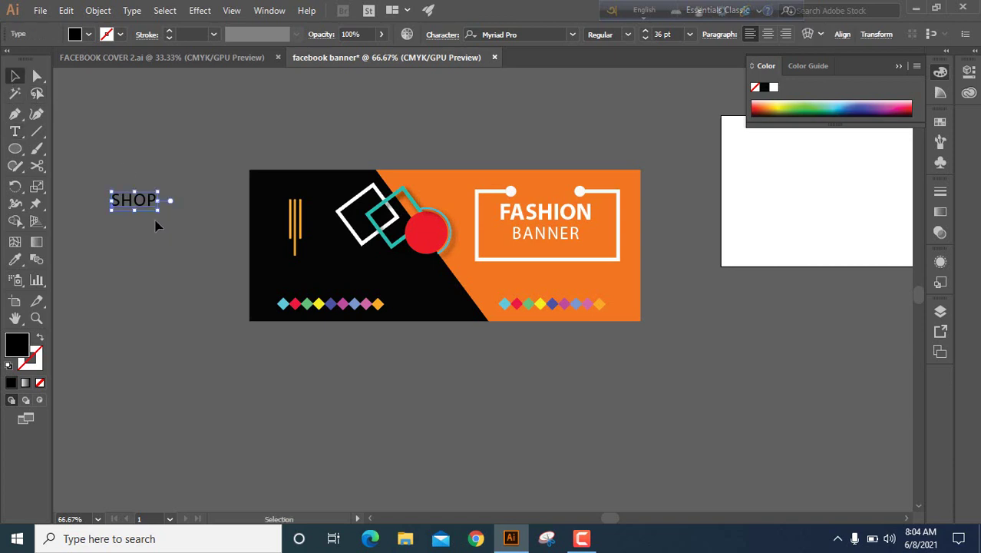
click(88, 35)
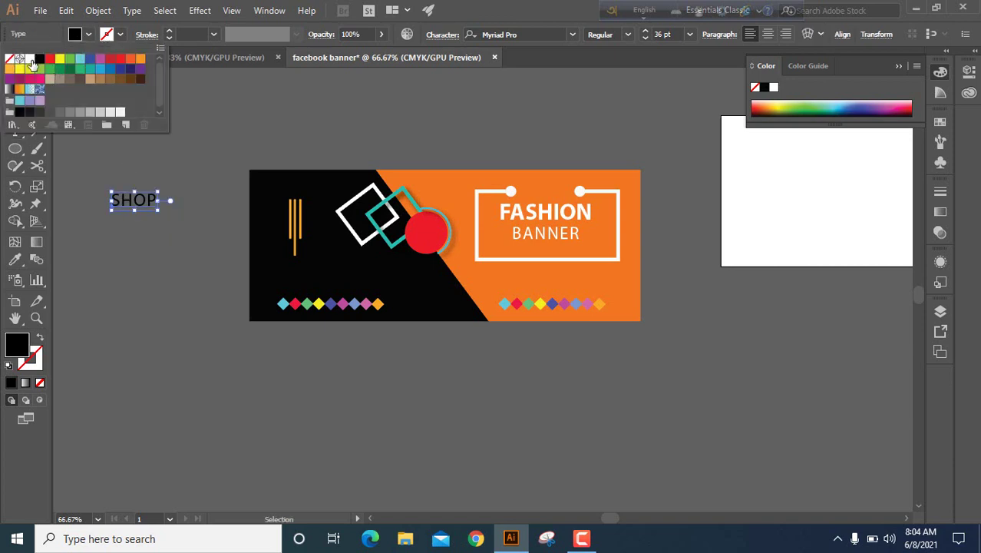
click(30, 61)
click(159, 215)
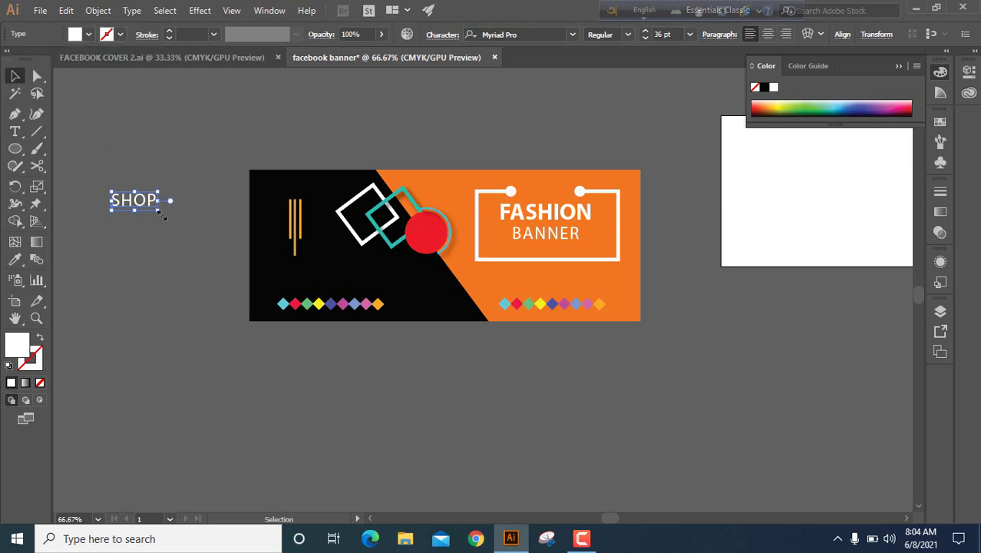
Place the SHOP text on the red circle, tilted upward to the right, and set its tracking to 0
drag(164, 220, 436, 226)
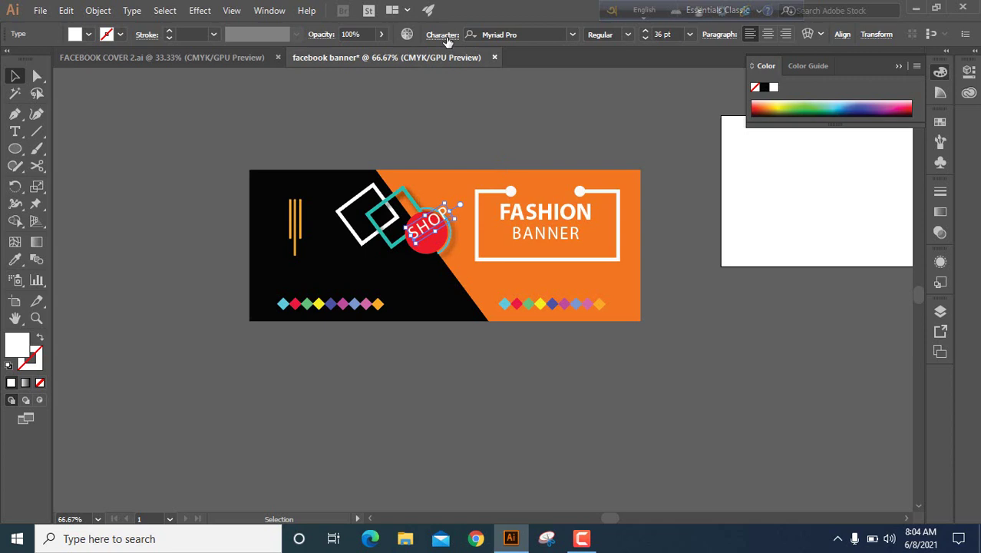
click(445, 36)
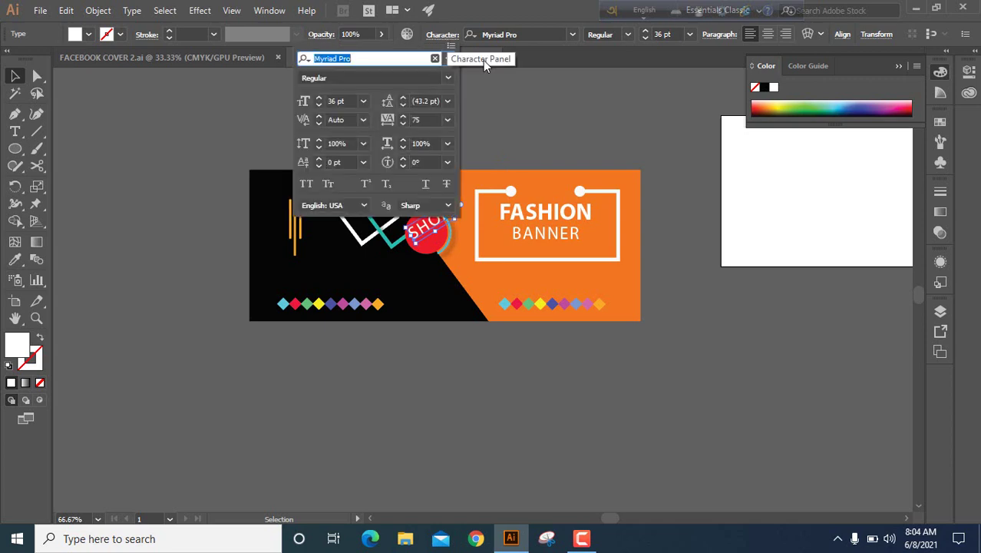
click(401, 124)
drag(429, 121, 412, 119)
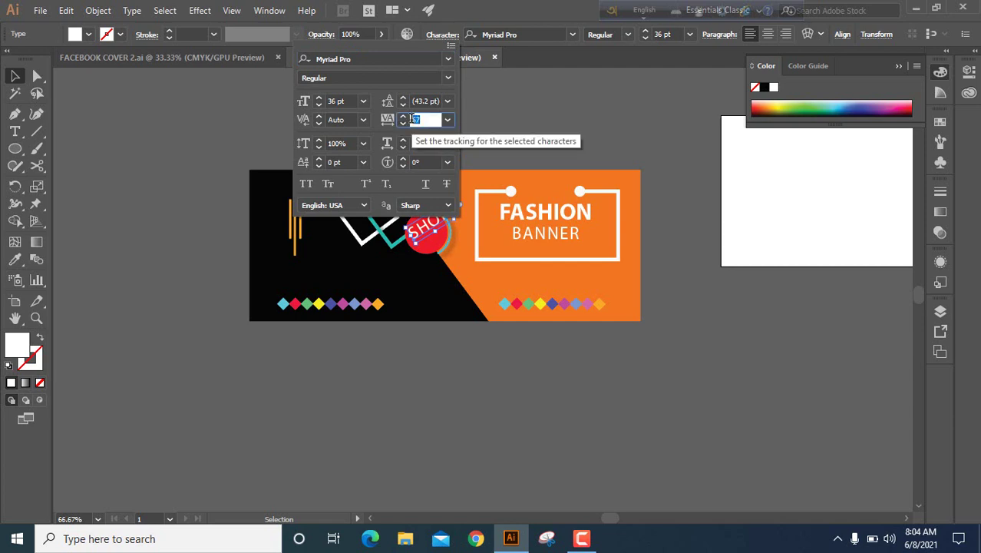
text(0)
key(Return)
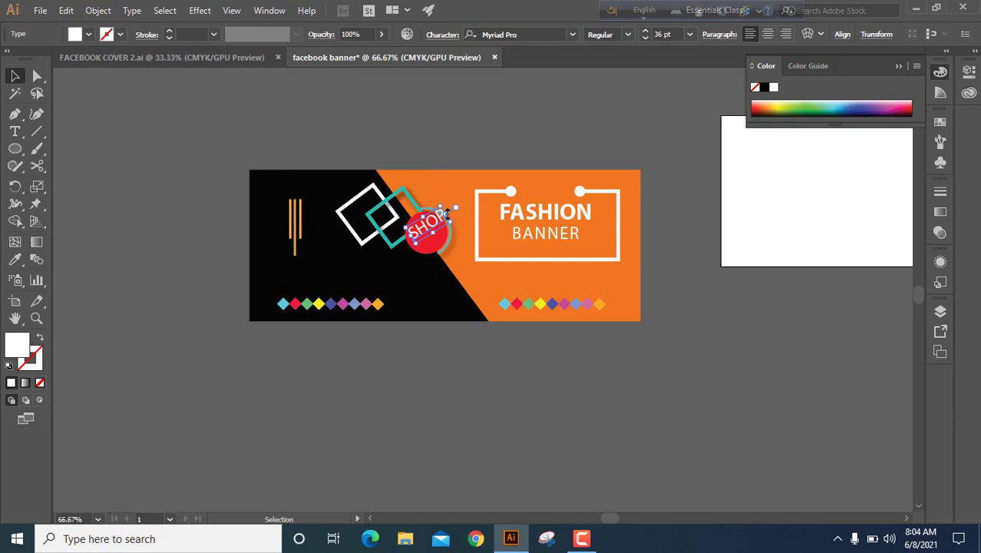
Scale the tilted SHOP text down proportionally to about 28.69 pt so it fits the red circle
scroll(435, 160, up, 3)
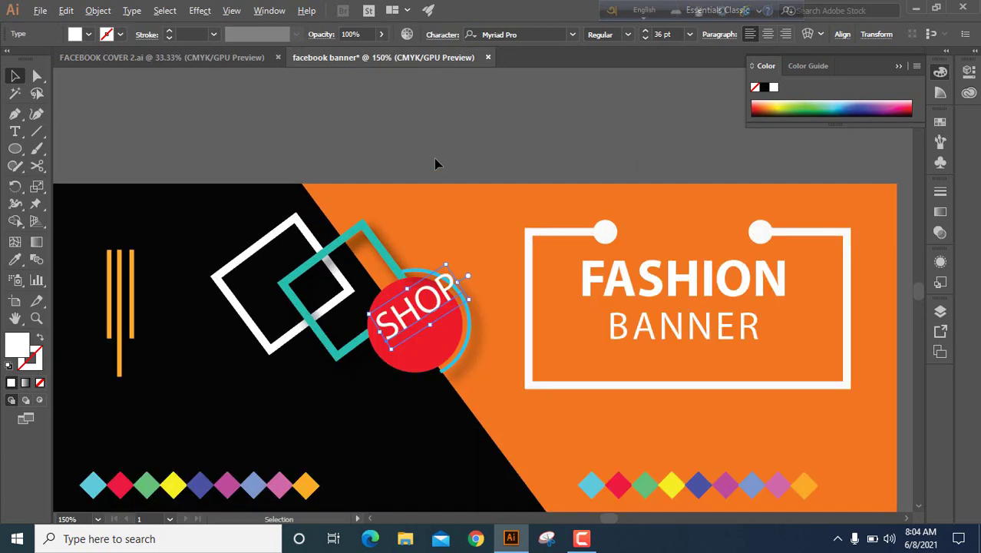
drag(463, 227, 458, 124)
click(448, 250)
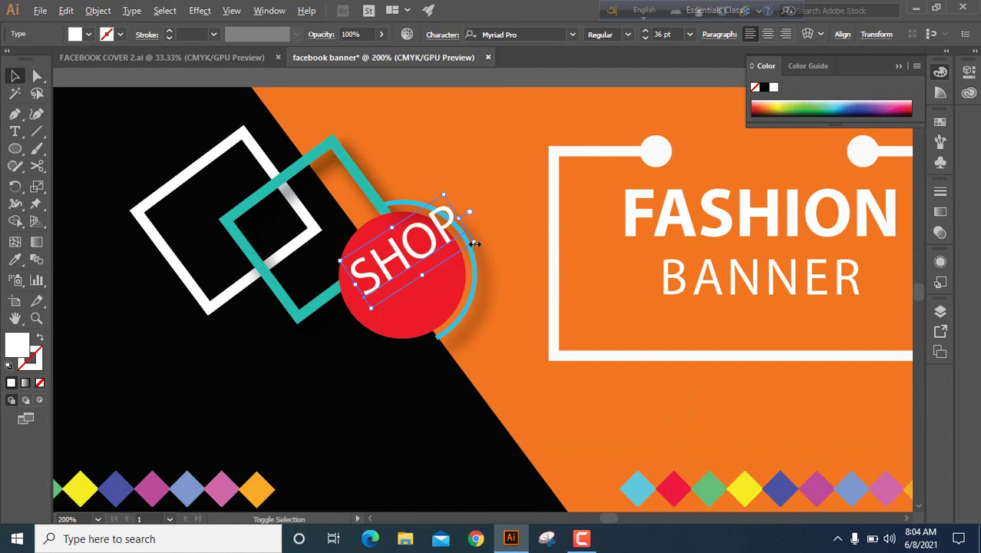
drag(475, 244, 475, 244)
drag(470, 243, 461, 243)
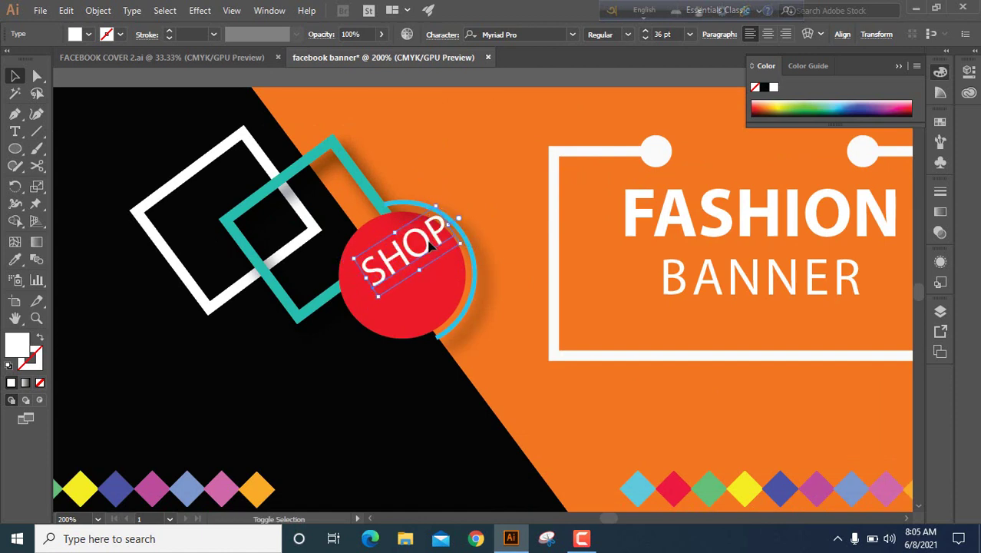
Nudge the SHOP text left and slightly down within the upper part of the red circle
key(Left)
key(Left)
key(Left)
key(Left)
key(Left)
key(Left)
key(Left)
key(Left)
key(Left)
key(Left)
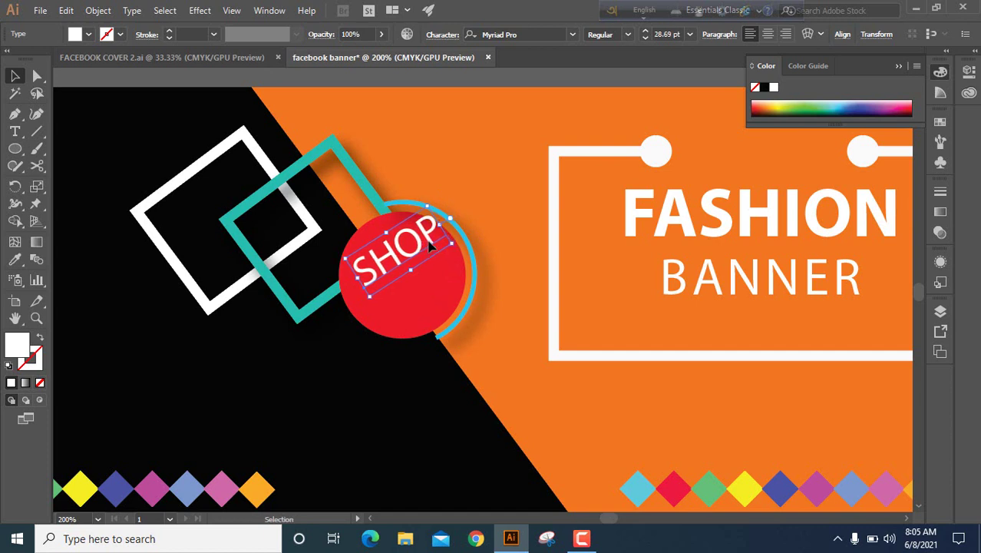
key(Left)
key(Left)
key(Down)
key(Down)
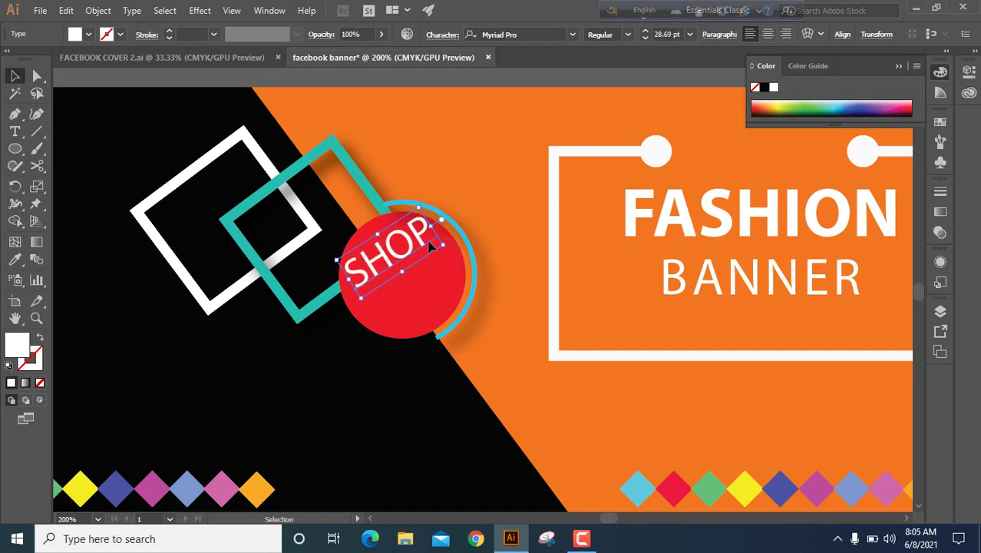
Fine-tune the tilted SHOP text's horizontal position slightly further left on the red circle and deselect it
key(Left)
key(Left)
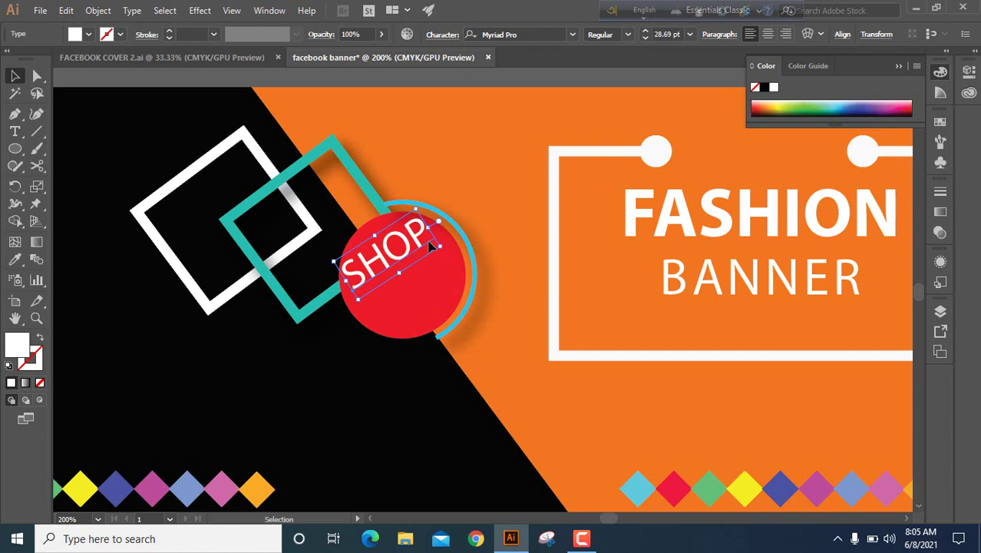
key(Right)
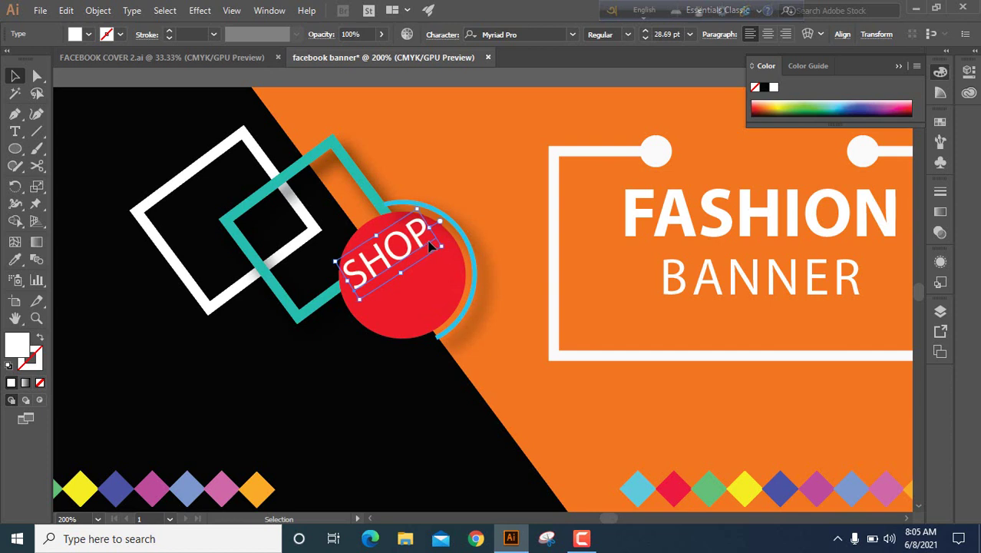
click(489, 82)
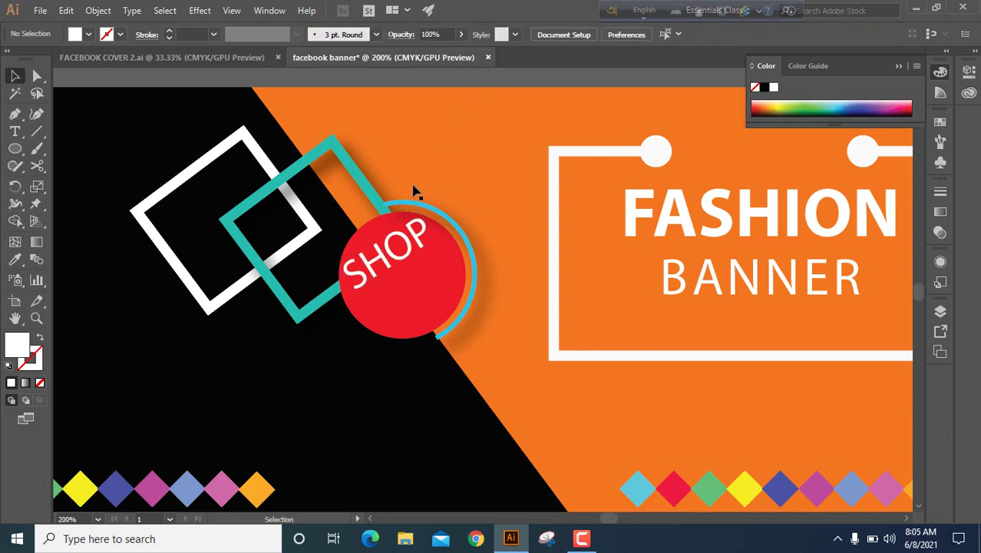
Add the text "NOW" starting on the empty canvas beside the banner's black side and fill it with white
key(ctrl+minus)
drag(412, 179, 616, 208)
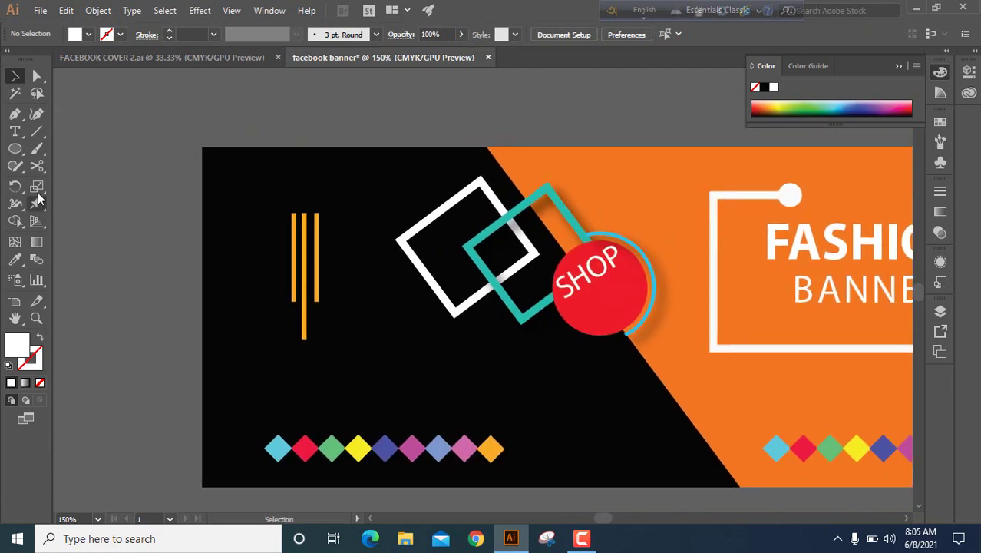
click(15, 131)
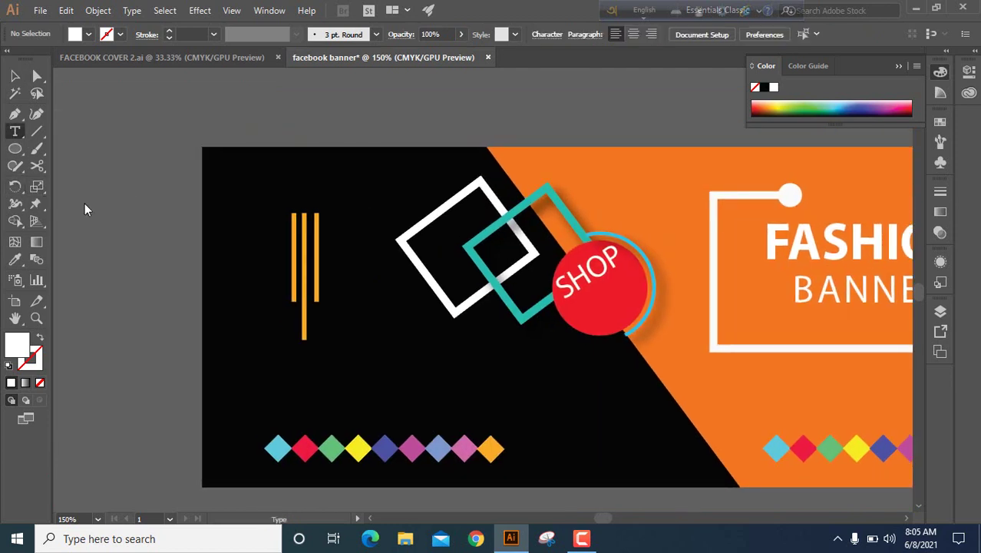
click(99, 218)
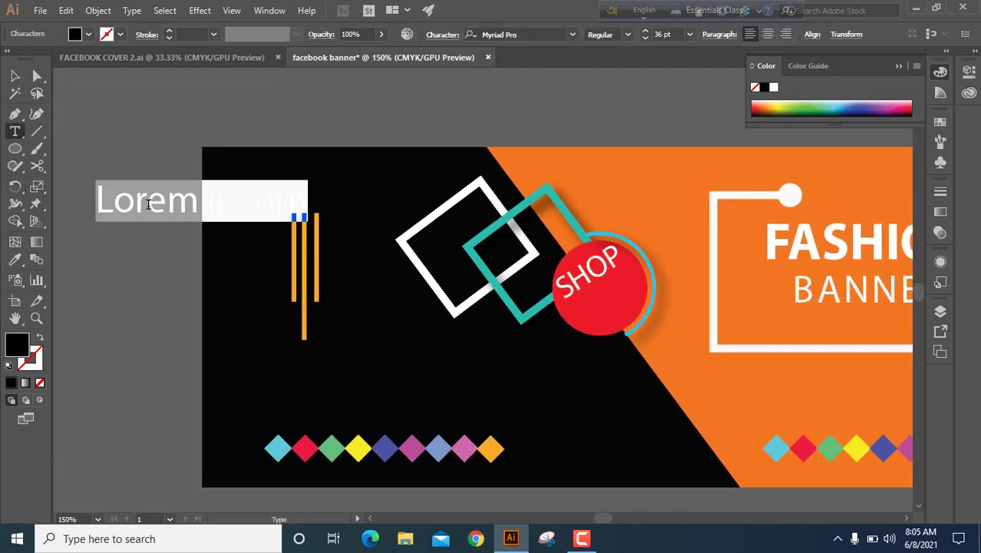
text(NOW)
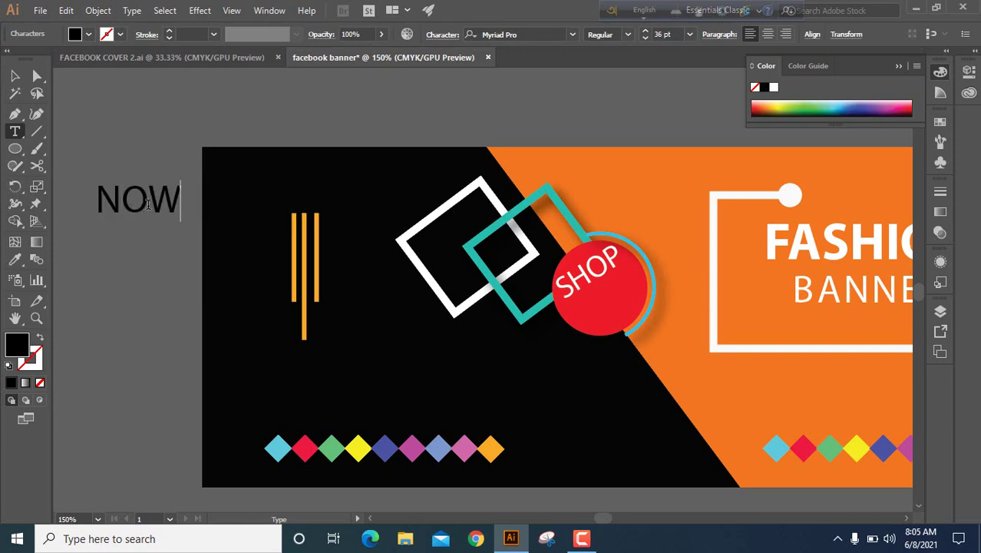
click(13, 78)
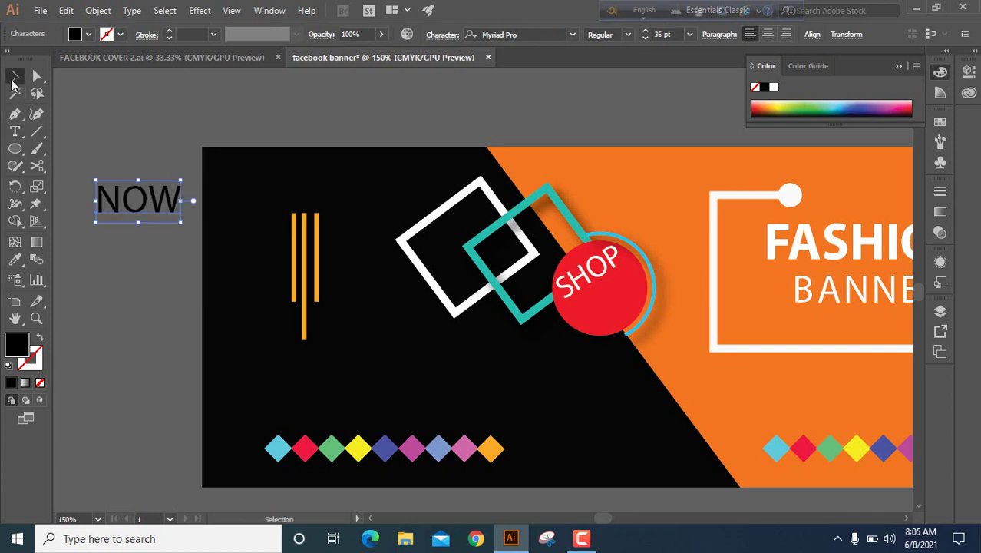
click(88, 35)
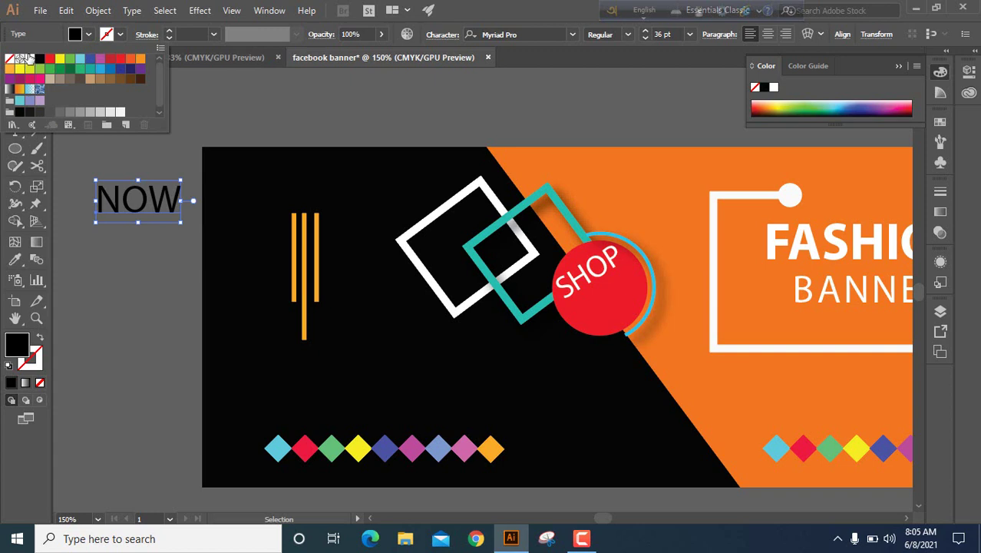
click(28, 58)
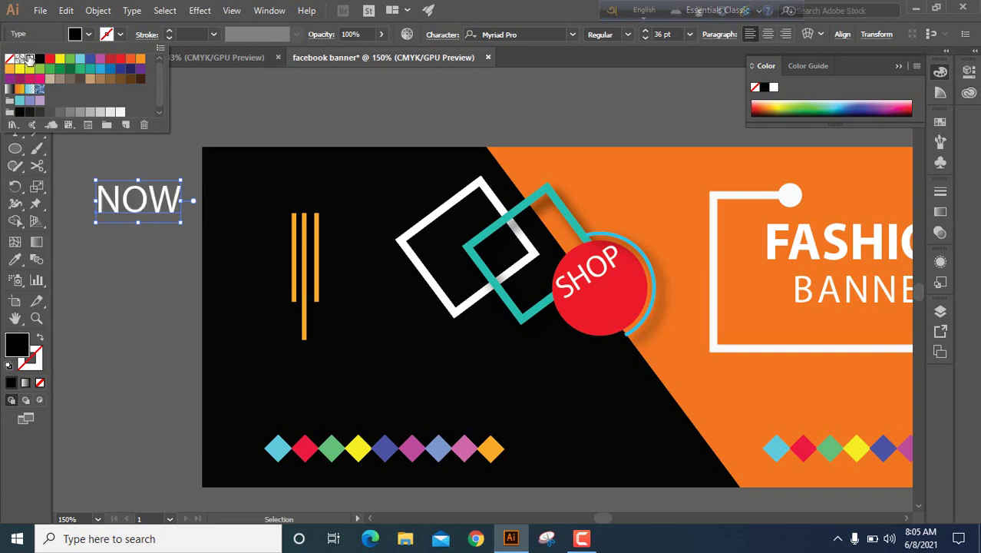
Set the NOW text to the Bold style at 48 pt
click(627, 35)
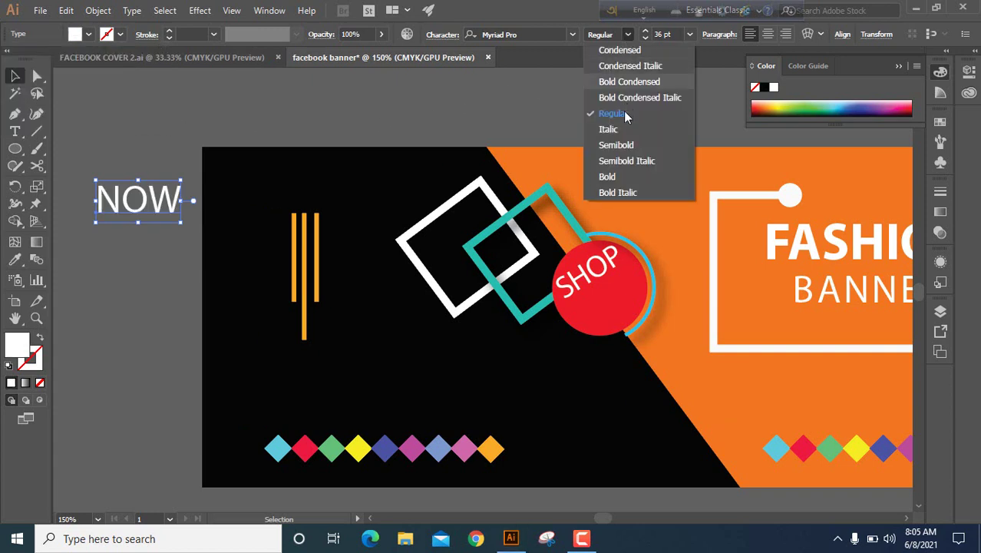
click(612, 177)
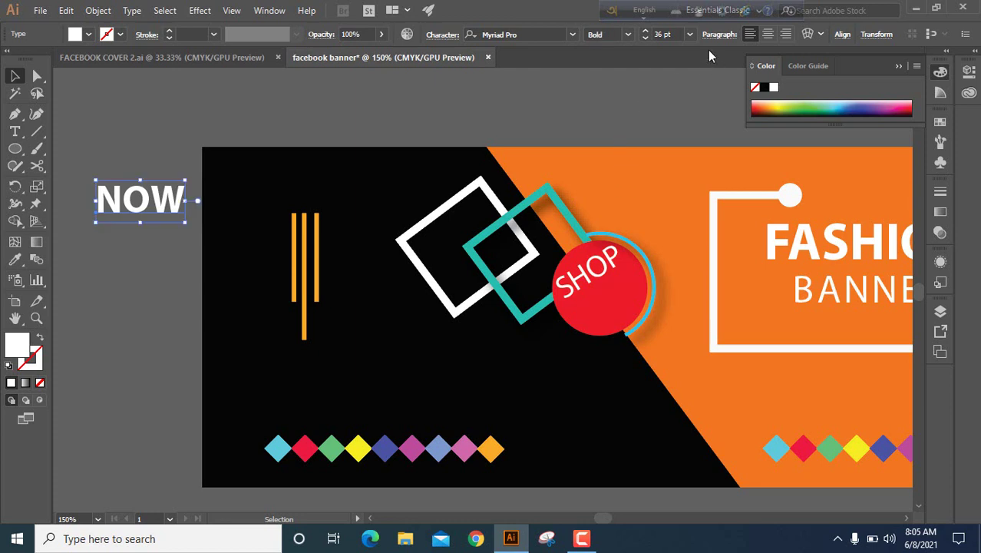
click(689, 34)
click(700, 263)
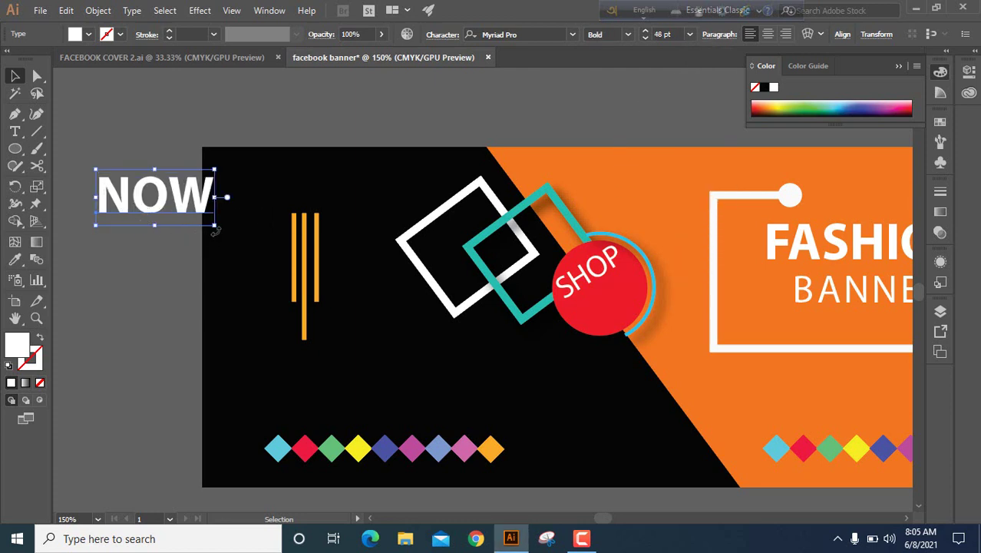
Tilt the NOW text upward to the right and place it on the red circle below SHOP
drag(216, 232, 227, 201)
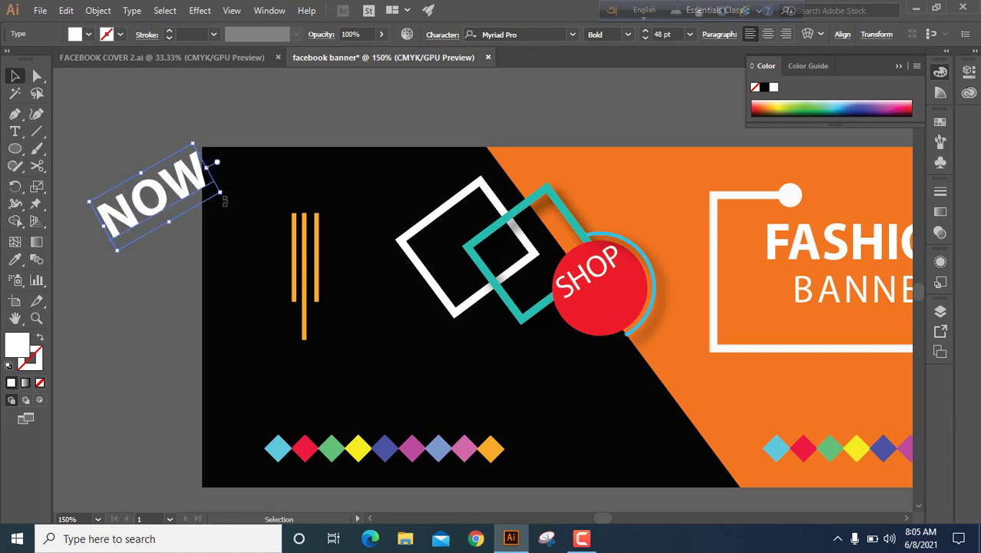
drag(163, 214, 633, 305)
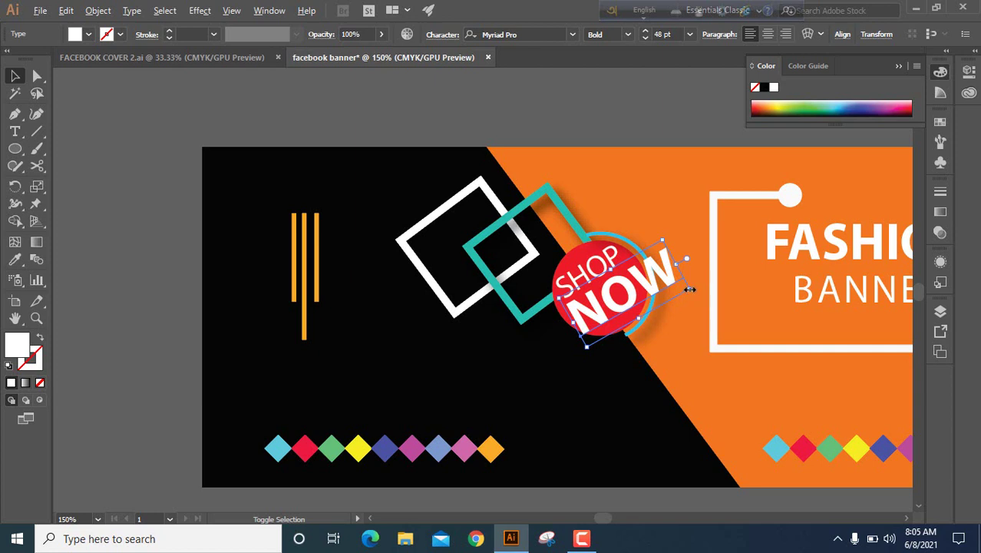
Scale the NOW text down to about 40.46 pt and nudge it into place just below SHOP, overlapping the circle's right edge
drag(691, 289, 685, 288)
key(Right)
key(Right)
key(Right)
key(Right)
key(Right)
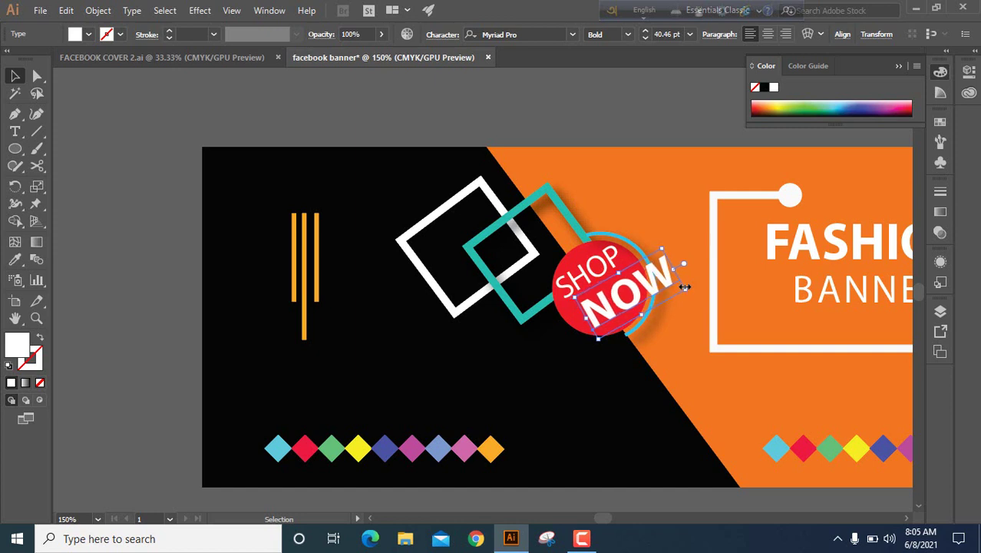
key(Up)
key(Up)
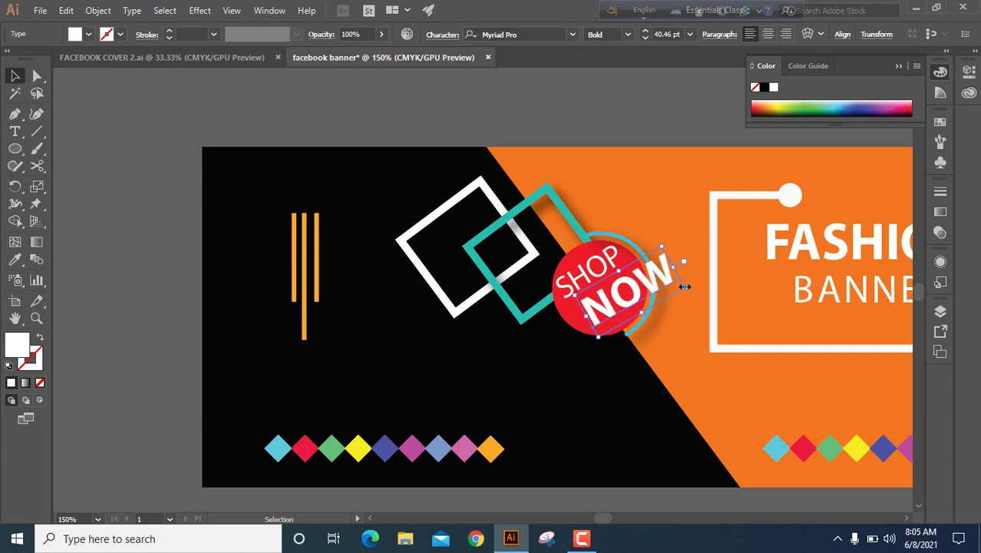
key(Right)
key(Left)
key(Left)
key(Up)
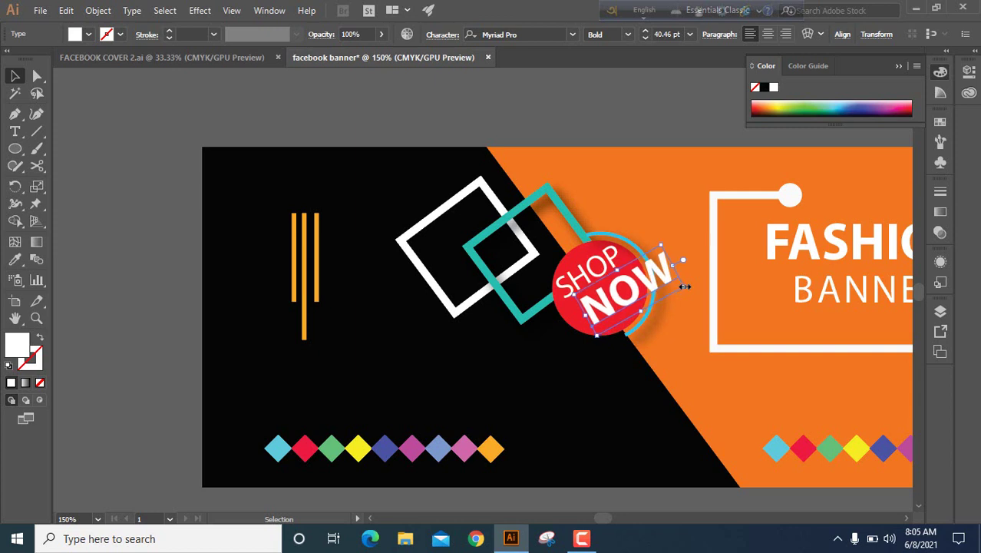
key(Left)
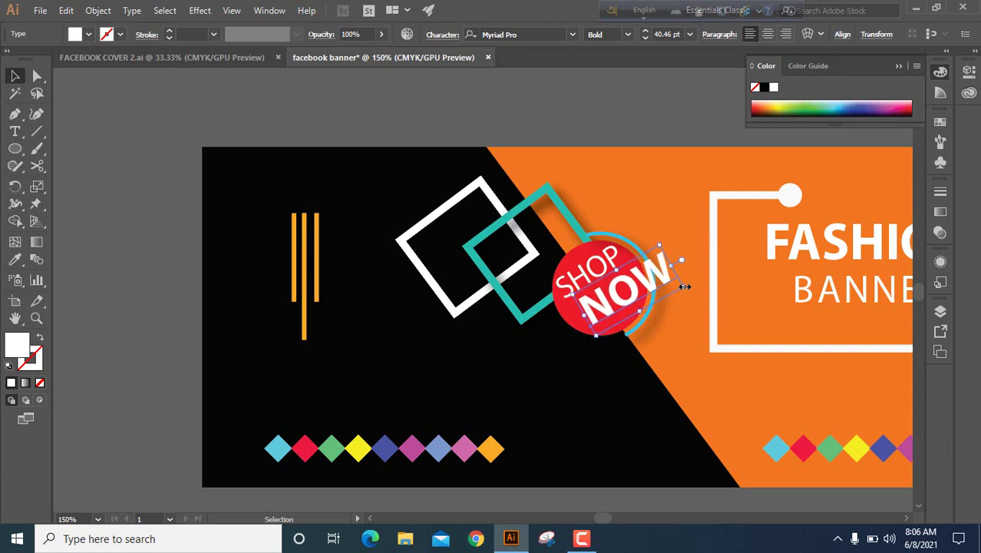
click(661, 107)
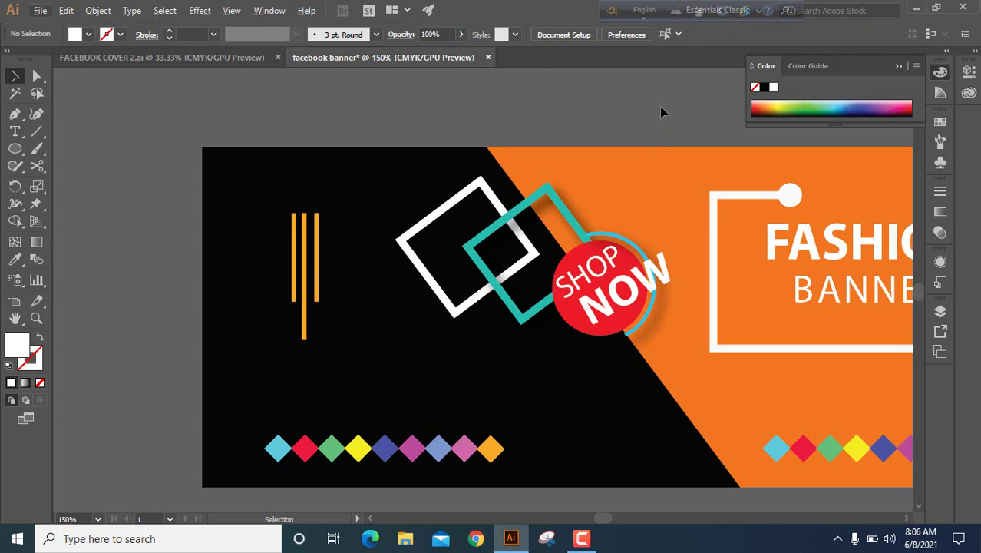
Group all the objects of the banner and move the group slightly up and to the left on the canvas
scroll(662, 112, down, 2)
drag(636, 187, 462, 224)
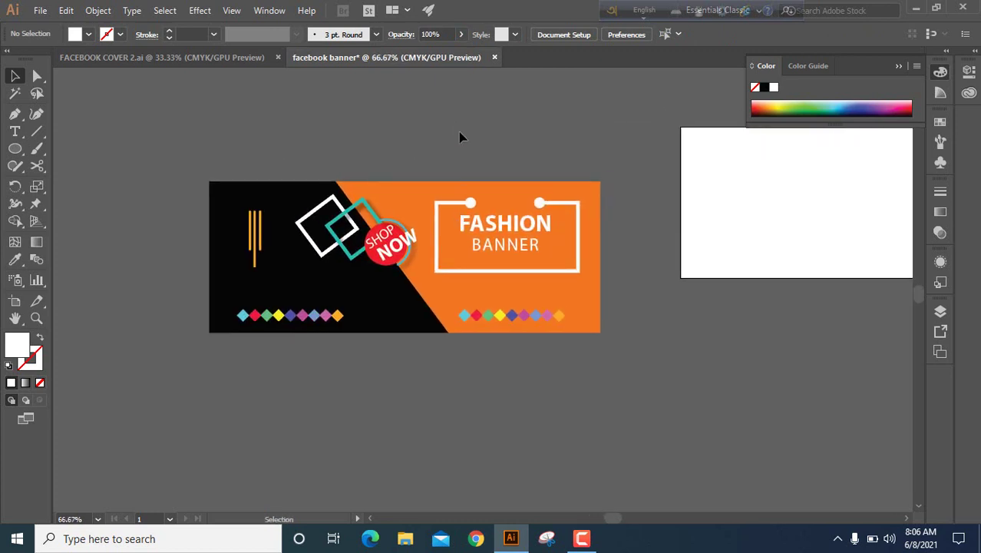
drag(162, 138, 529, 298)
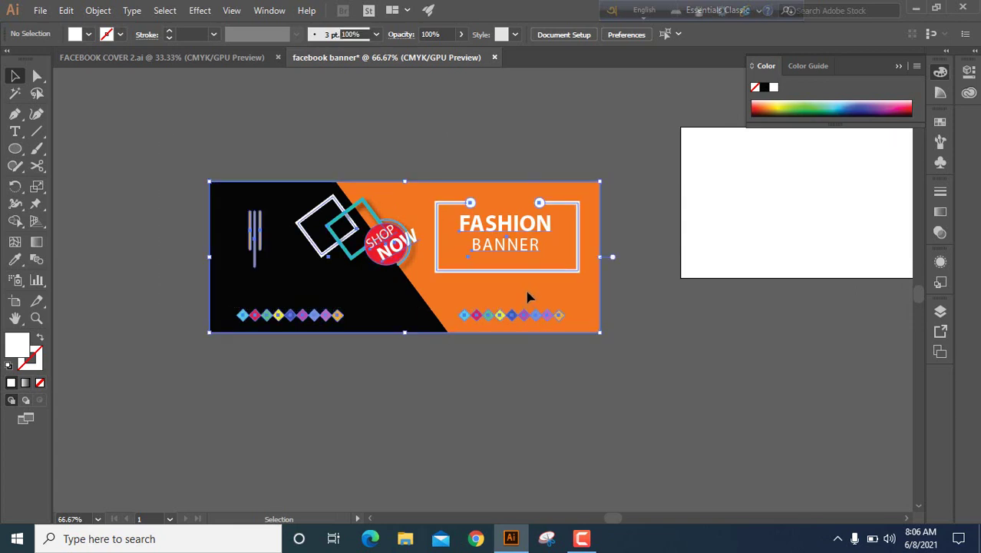
right_click(372, 259)
click(426, 349)
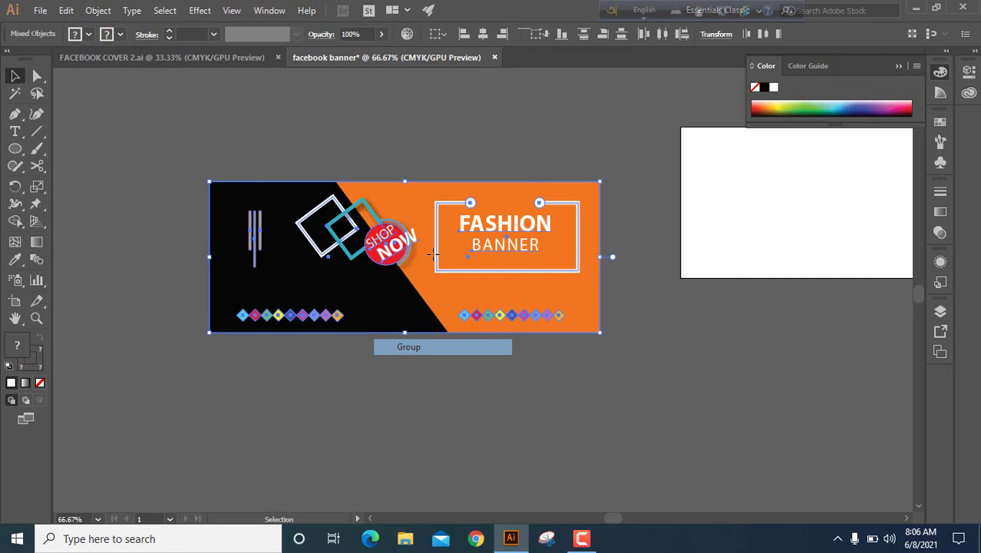
click(438, 109)
mouse_move(407, 250)
mouse_down()
mouse_move(350, 249)
mouse_move(420, 250)
mouse_move(430, 262)
mouse_move(397, 250)
mouse_up()
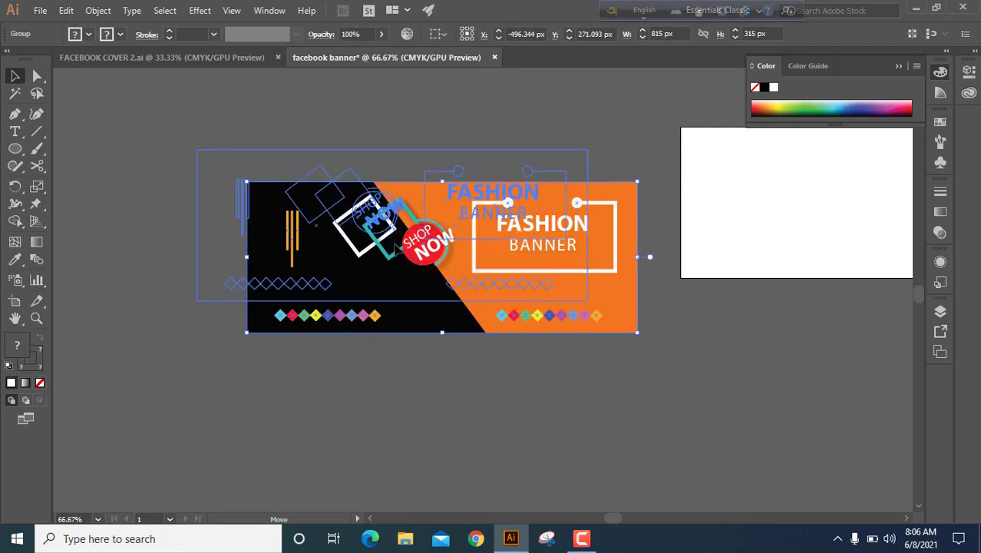
click(434, 360)
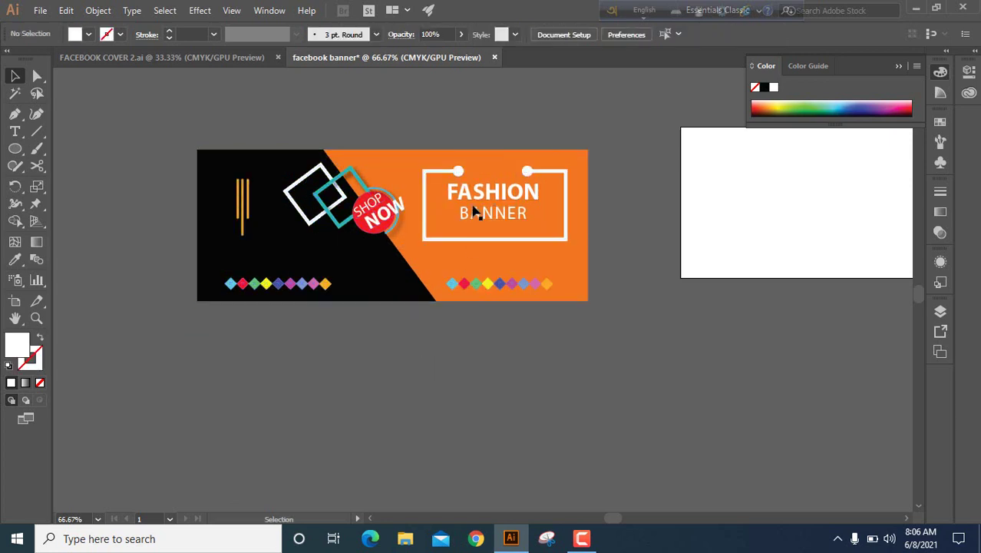
click(417, 251)
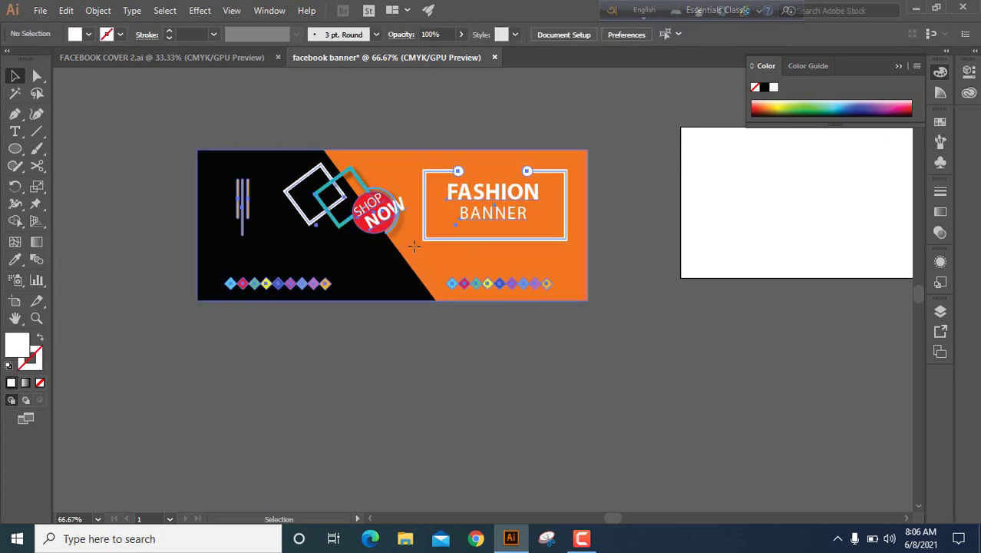
click(404, 336)
click(402, 251)
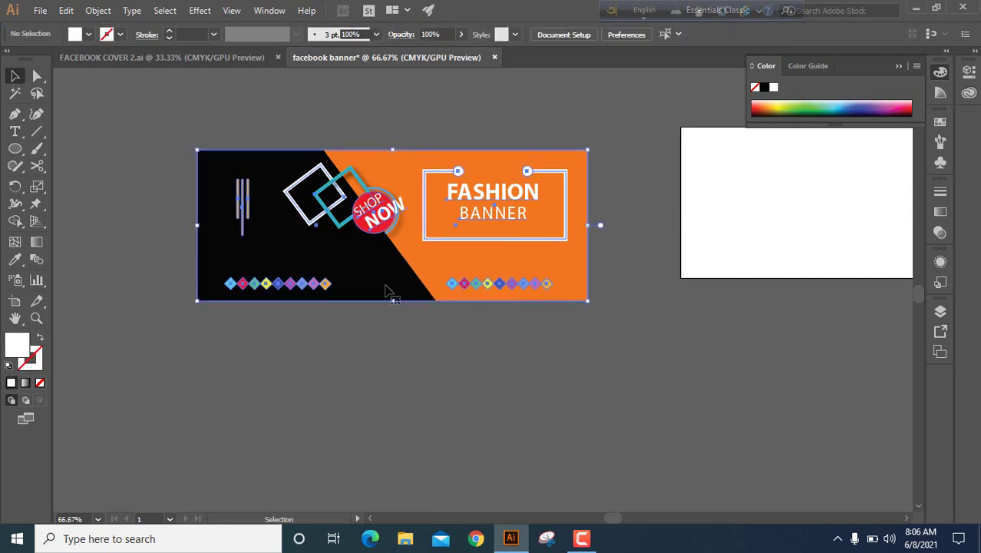
click(424, 347)
click(411, 245)
click(417, 148)
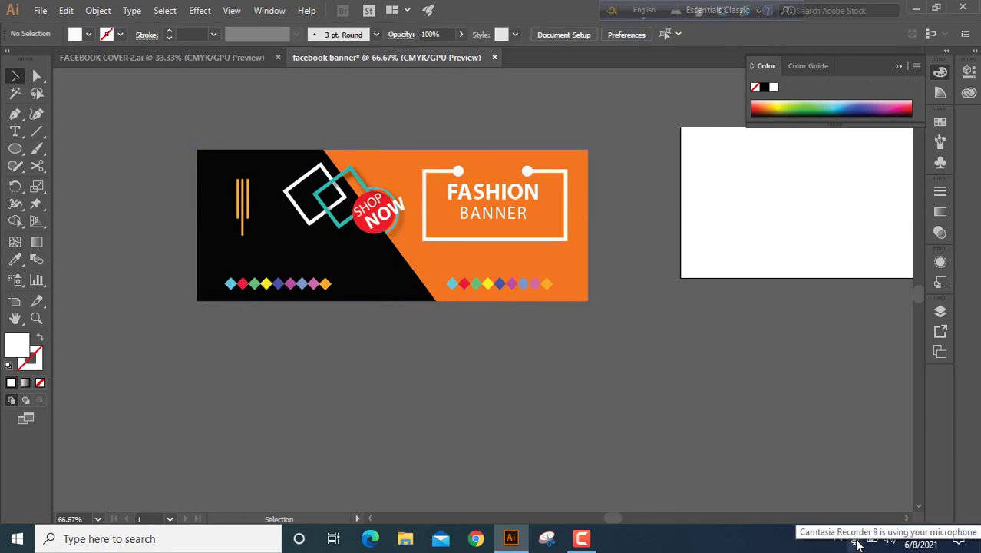
click(582, 538)
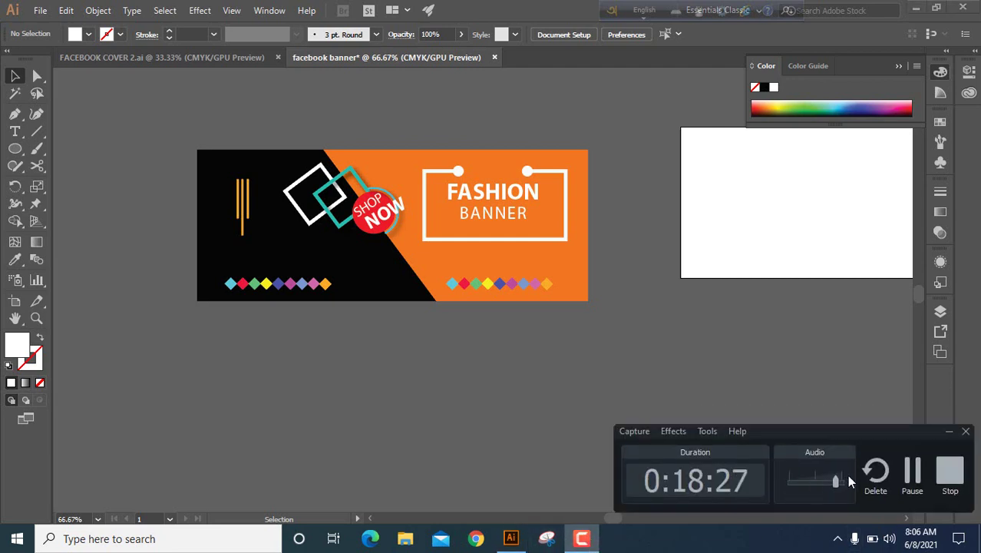